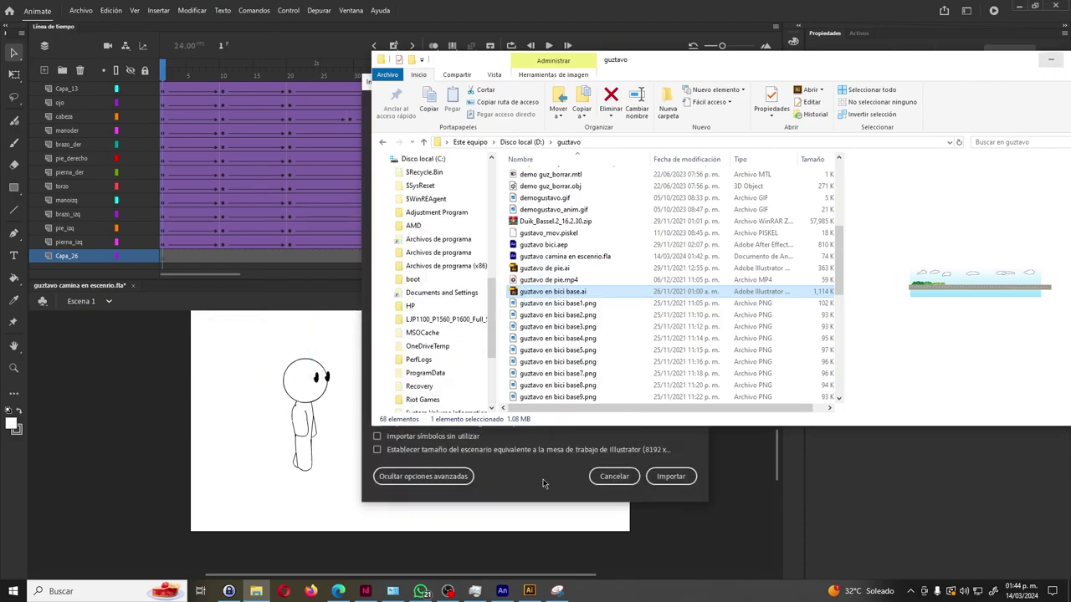
Import the Illustrator file with the road scenery into the walking-character scene.
left_click(544, 469)
left_click(669, 477)
left_click(670, 476)
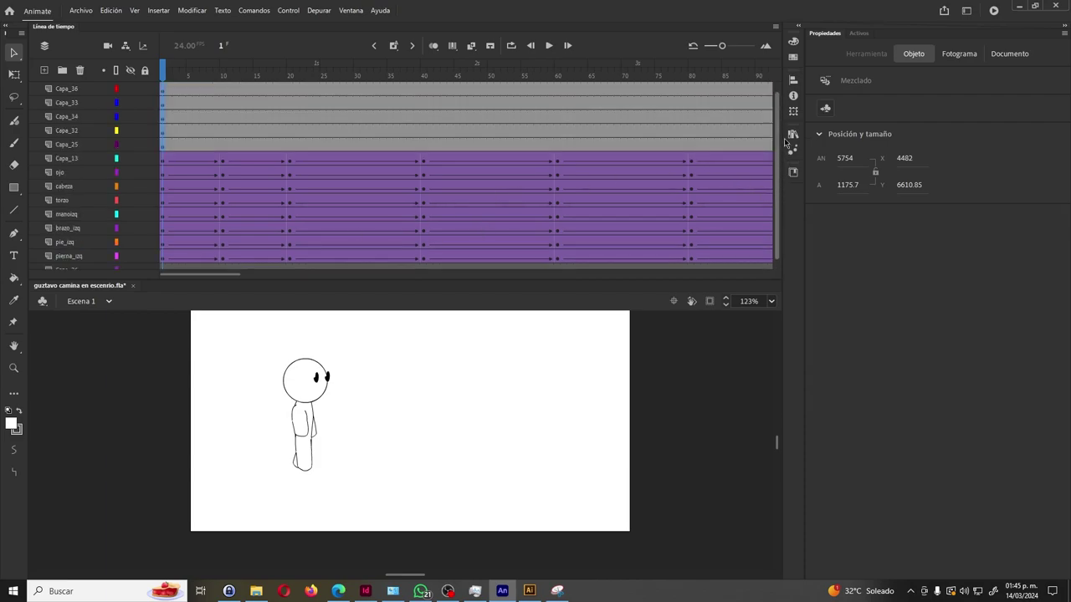
Locate the imported scenery artwork far outside the stage.
left_click(162, 104)
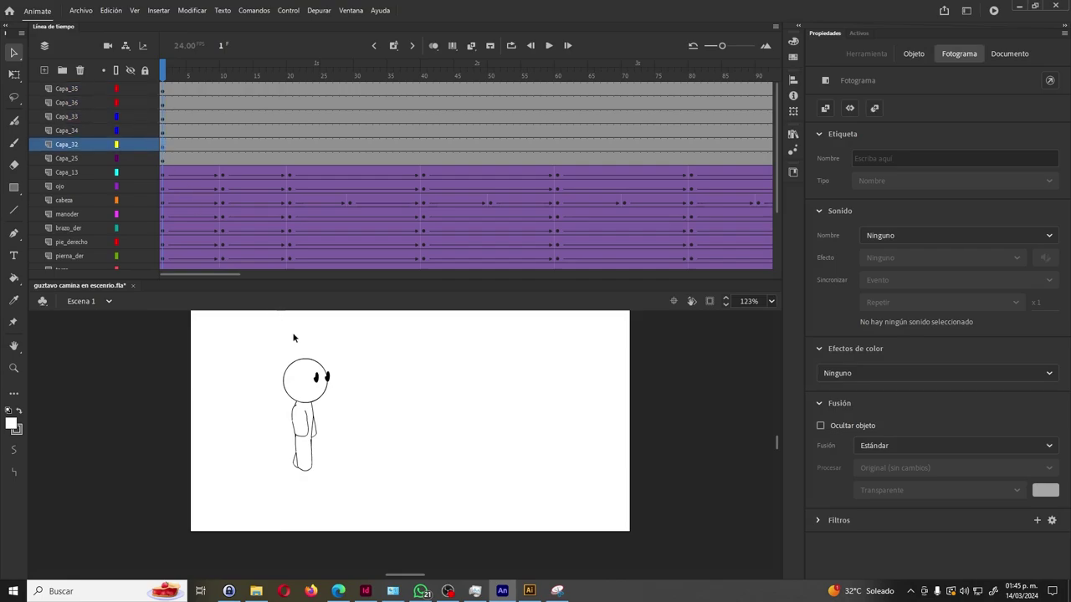
left_click(368, 427)
left_click(389, 438, "alt")
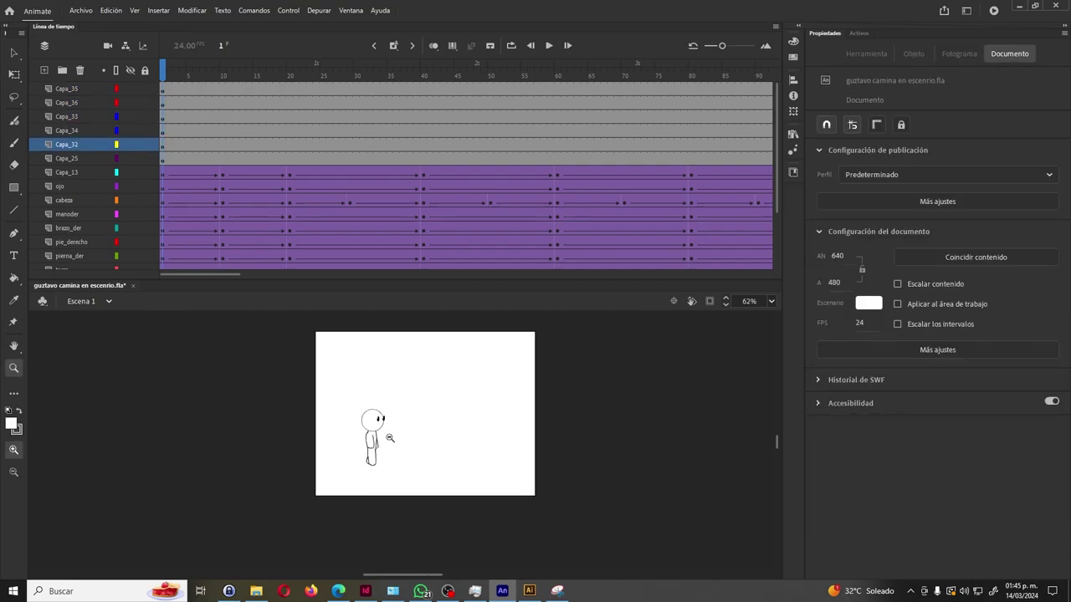
left_click(410, 444, "alt")
left_click(438, 468, "alt")
left_click(396, 433, "alt")
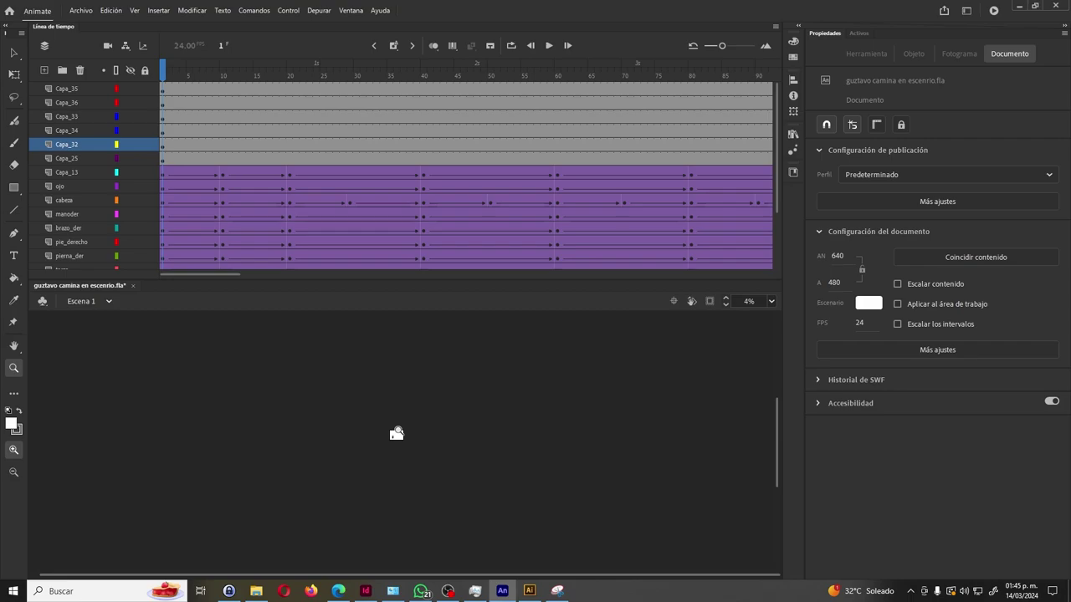
left_click_drag(163, 92, 163, 158)
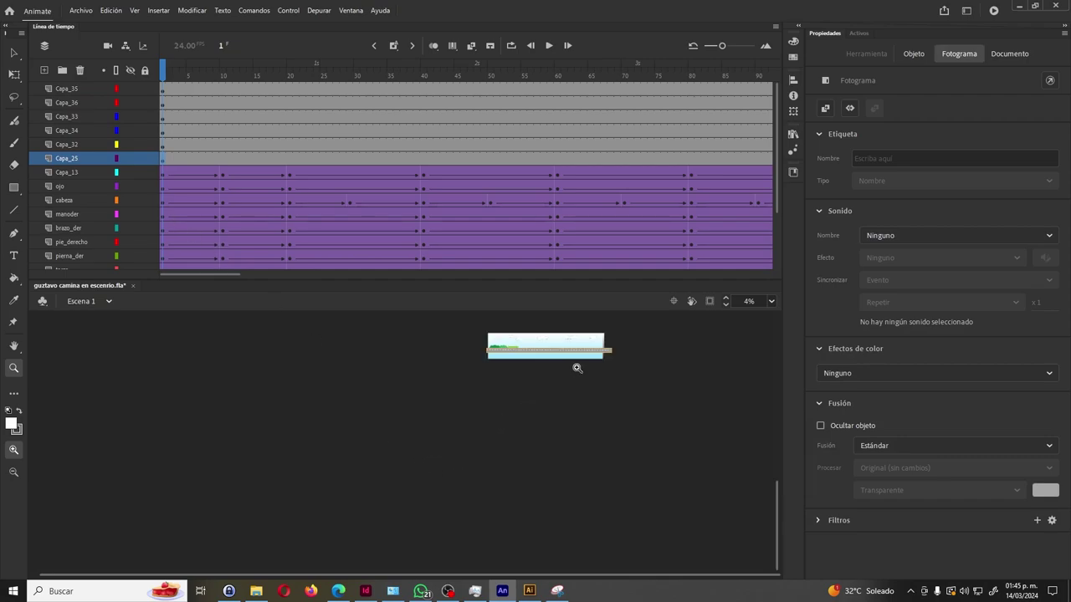
left_click(578, 368)
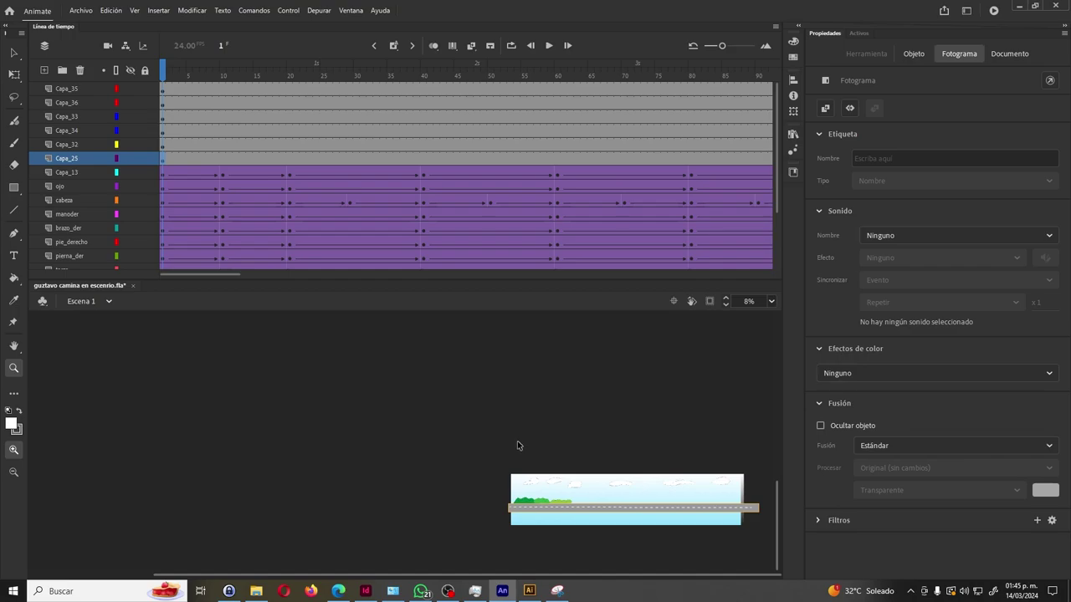
Move all the imported scenery onto the stage, placing it at X 0 and Y about -404.
key("v")
left_click_drag(473, 435, 776, 552)
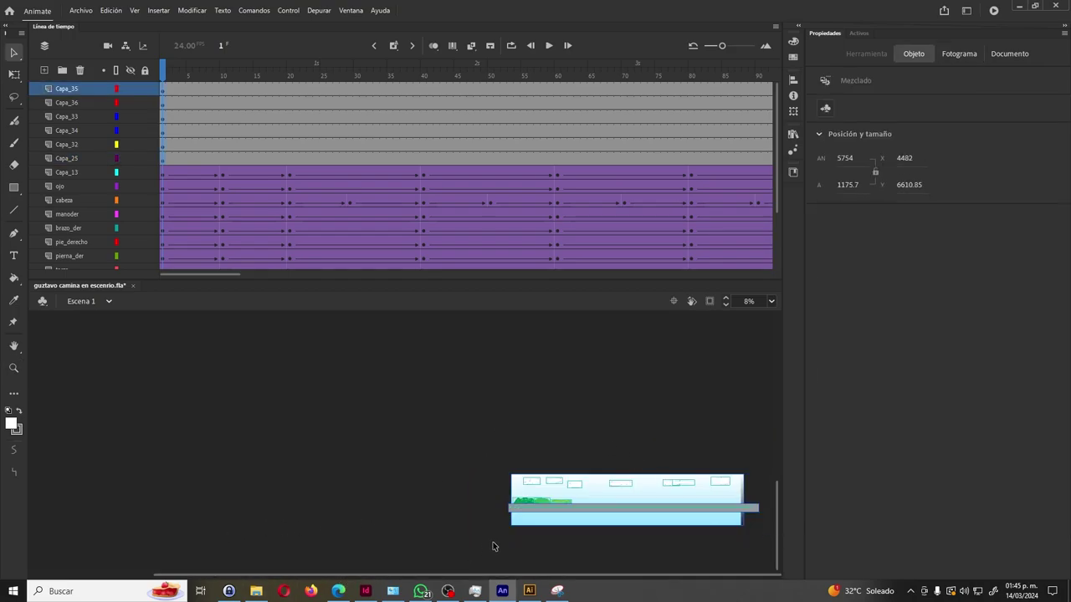
left_click(674, 302)
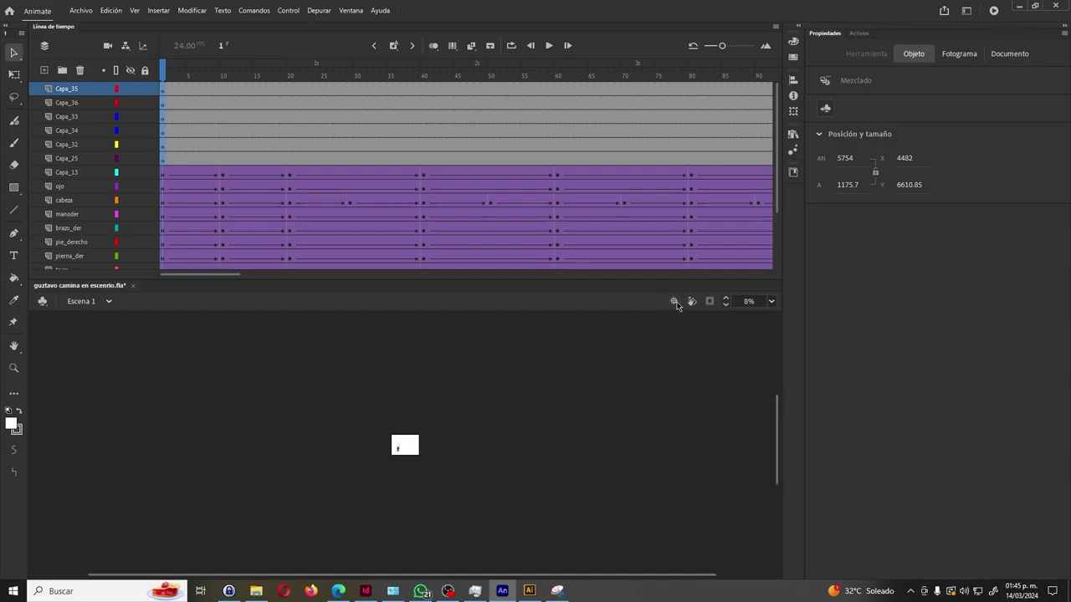
left_click_drag(611, 487, 413, 327)
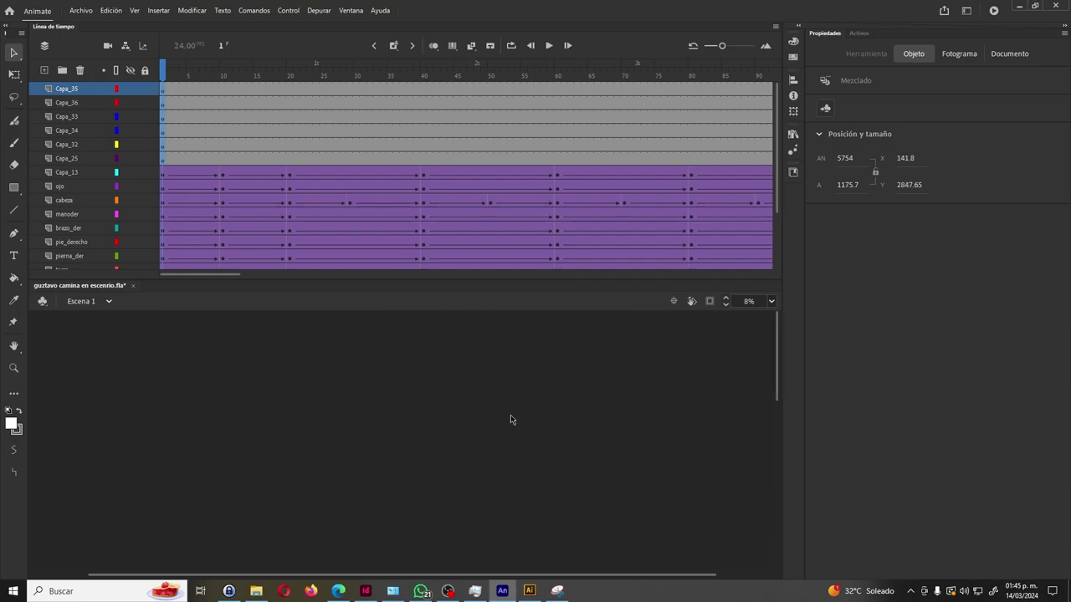
scroll(510, 417, "up", 3)
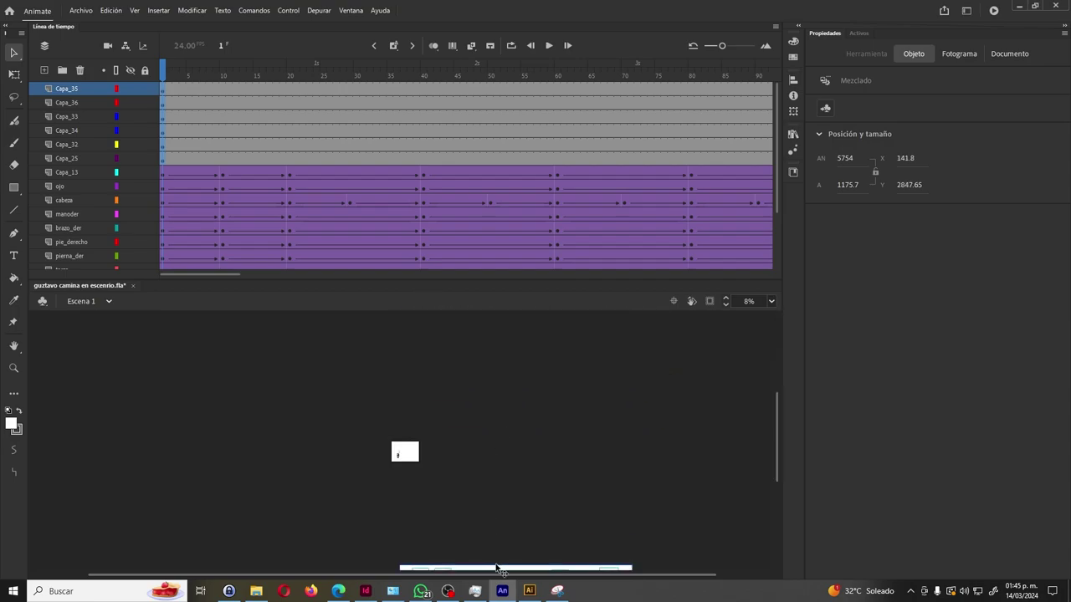
left_click_drag(495, 567, 492, 430)
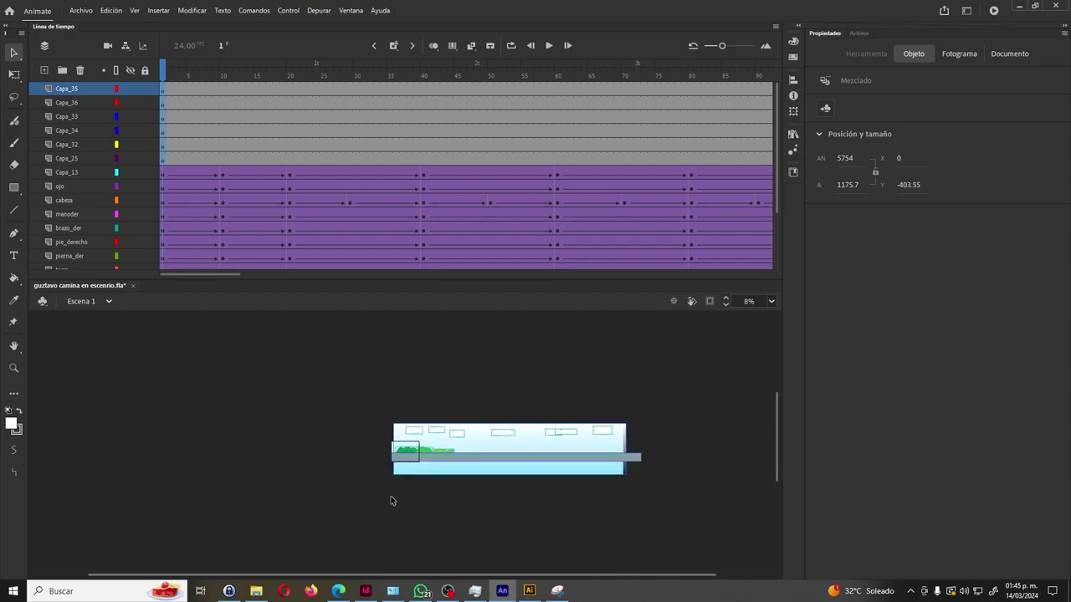
left_click(432, 482)
Examine the repositioned scenery and what layer Capa_25 contains.
key("z")
left_click_drag(379, 412, 631, 484)
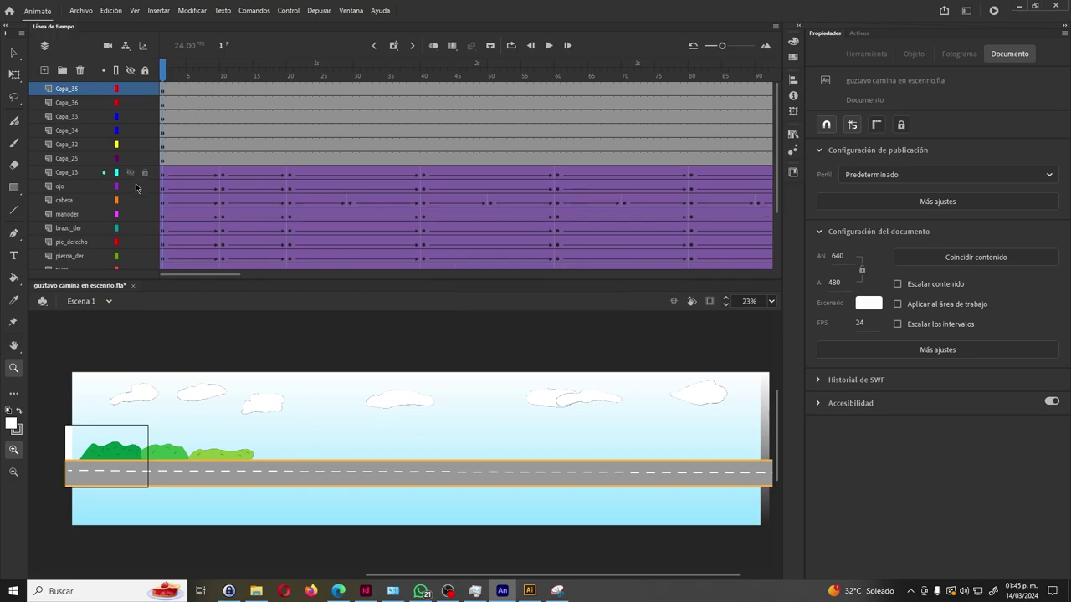
key("v")
left_click(164, 162)
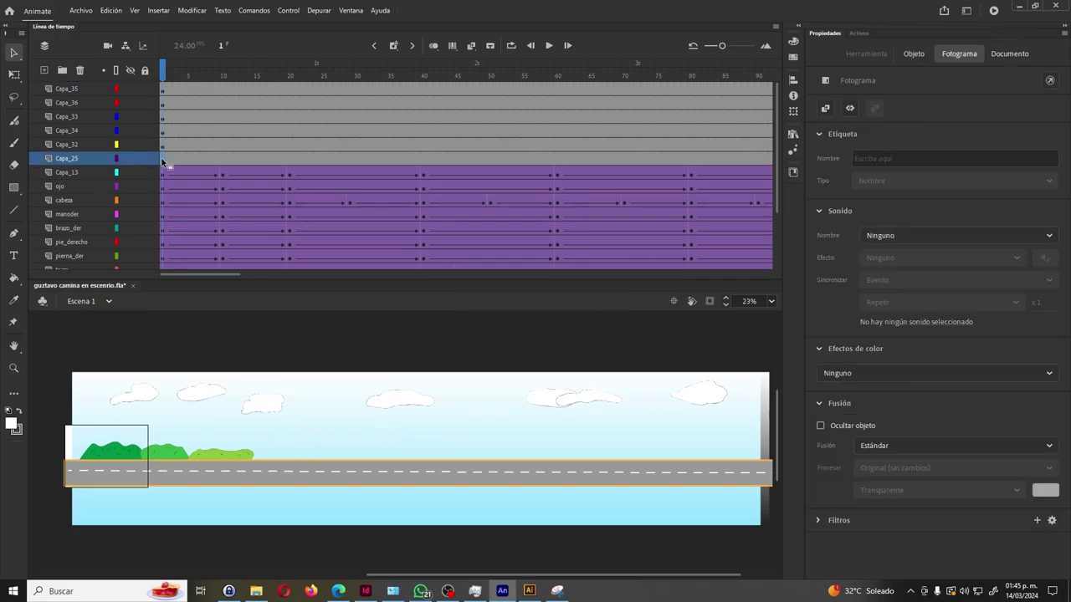
left_click(349, 432)
key("z")
left_click(370, 444, "alt")
left_click(438, 466, "alt")
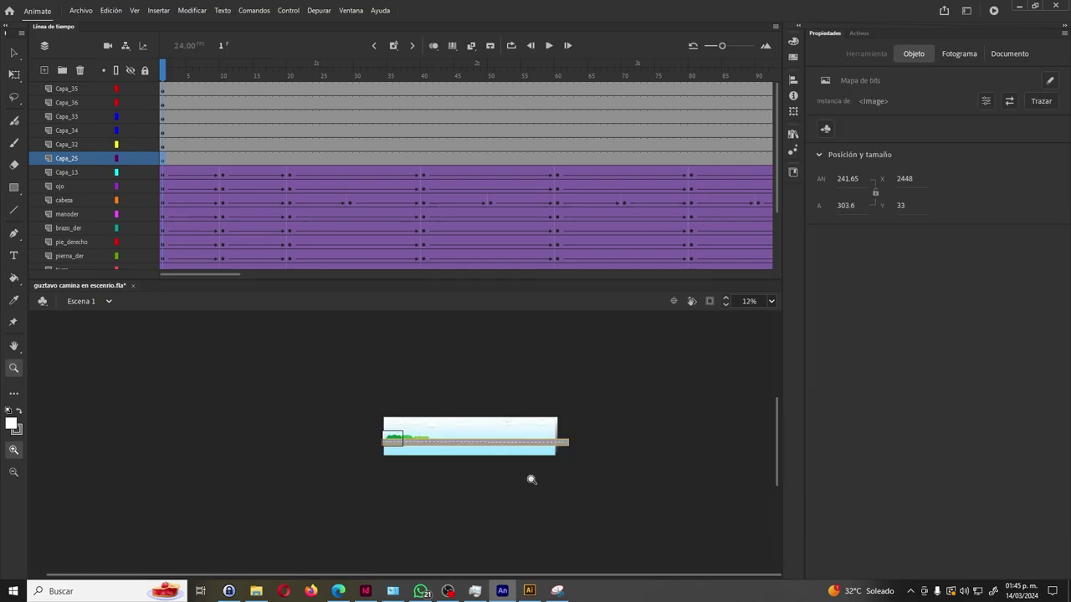
left_click(527, 481, "alt")
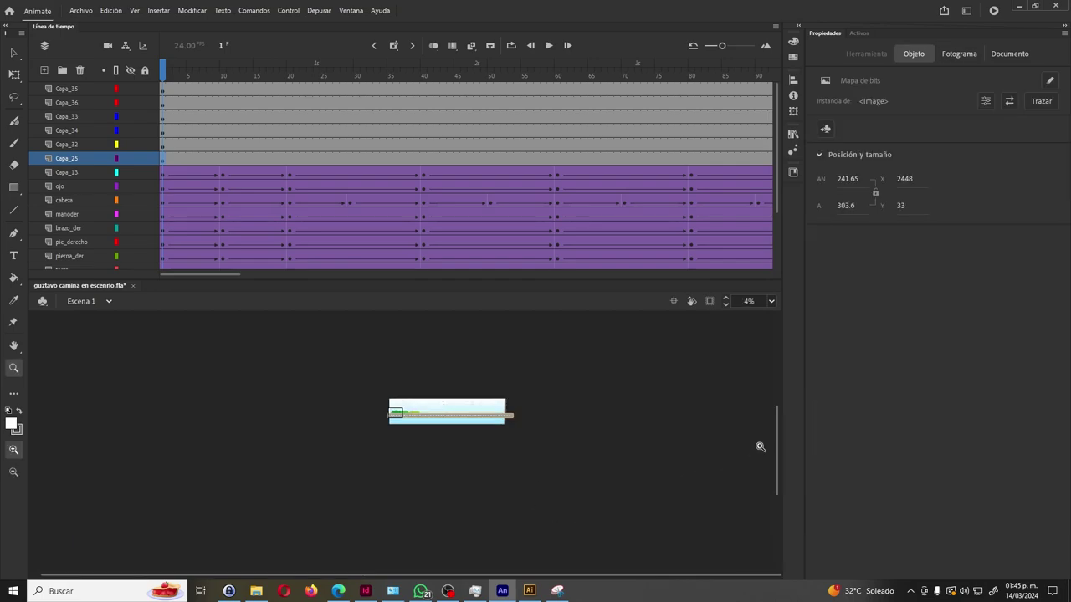
left_click_drag(780, 447, 770, 543)
scroll(764, 432, "up", 3)
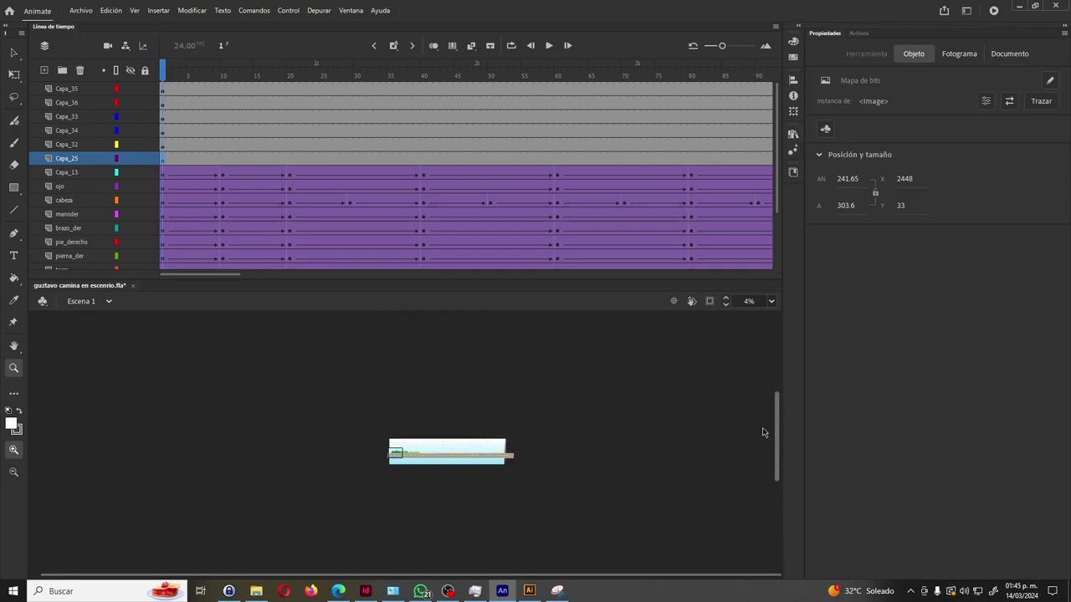
Check layer Capa_25 by hiding and showing it, and delete the layer.
left_click(129, 160)
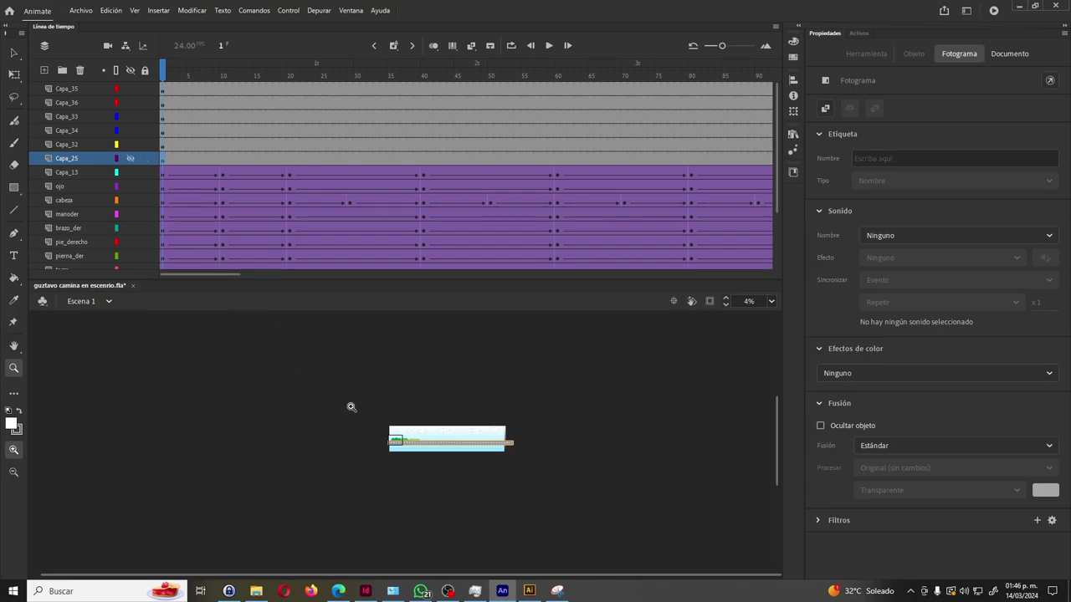
left_click(379, 415)
left_click_drag(380, 415, 535, 474)
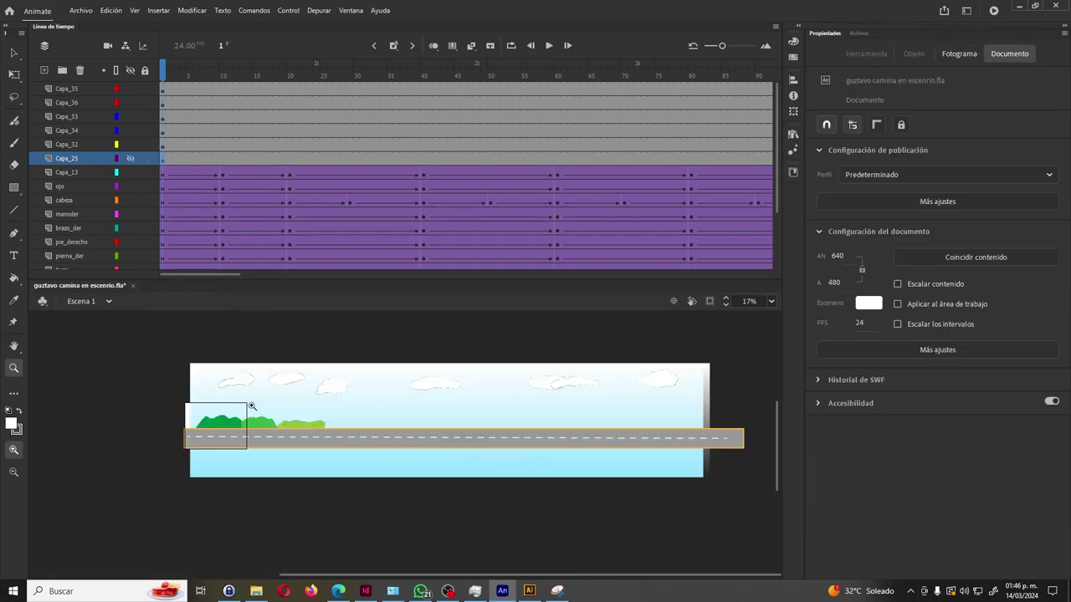
key("v")
left_click(129, 162)
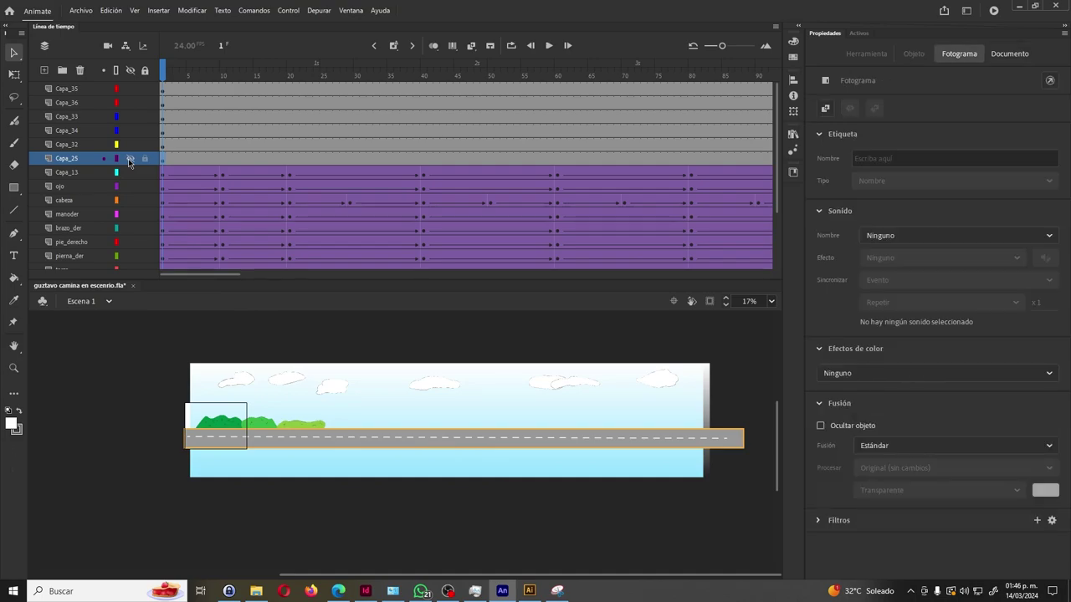
left_click(86, 160)
left_click(80, 71)
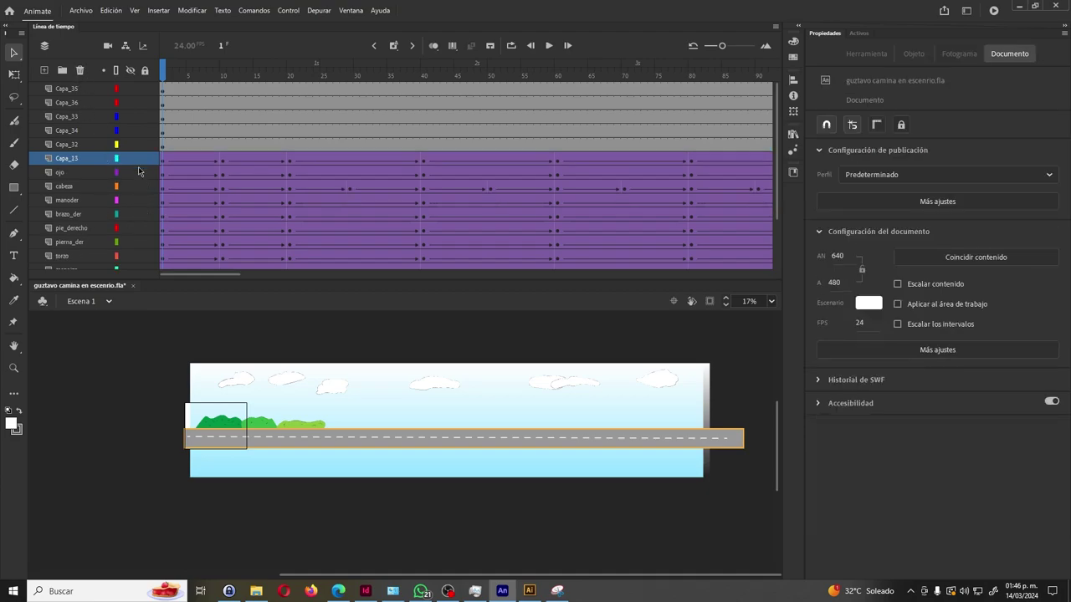
Toggle the visibility of layers Capa_32, Capa_34 and Capa_33 to identify the artwork on each.
left_click(126, 148)
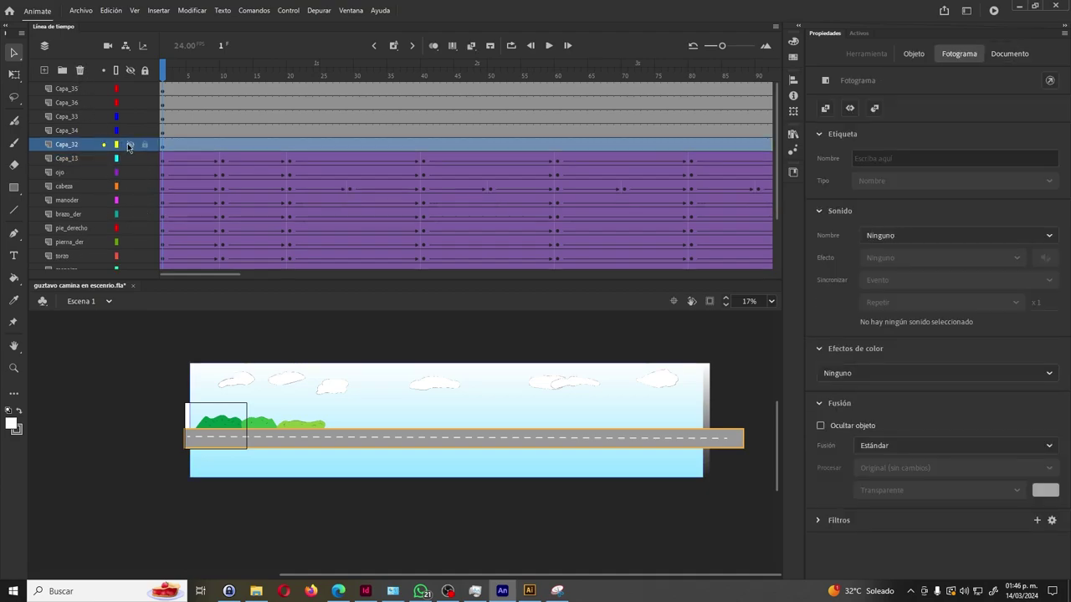
left_click(129, 145)
left_click(130, 145)
left_click(130, 131)
left_click(131, 132)
left_click(129, 117)
left_click(124, 131)
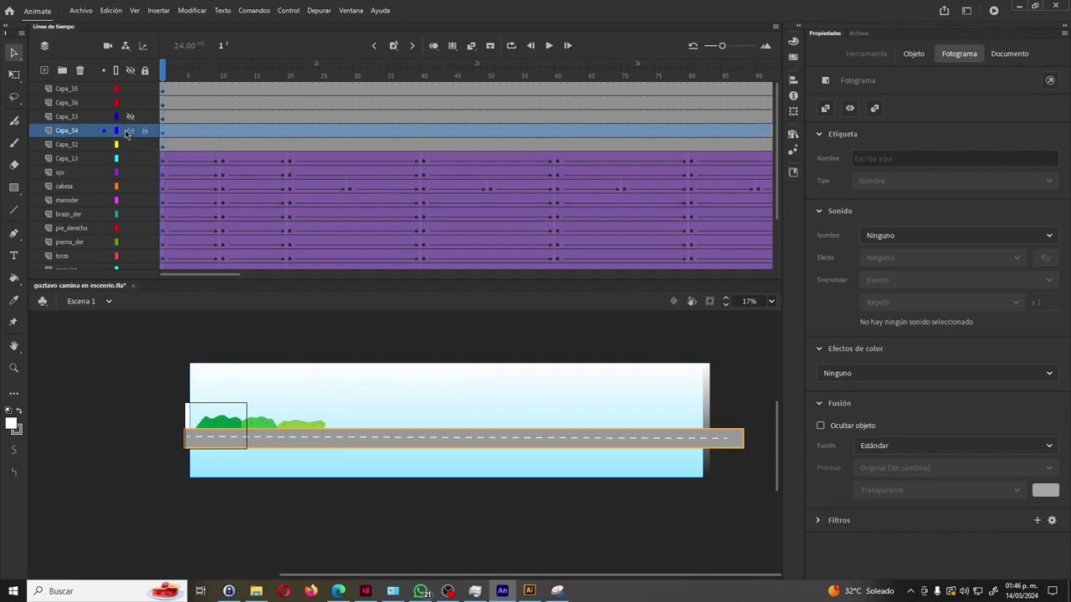
left_click(130, 145)
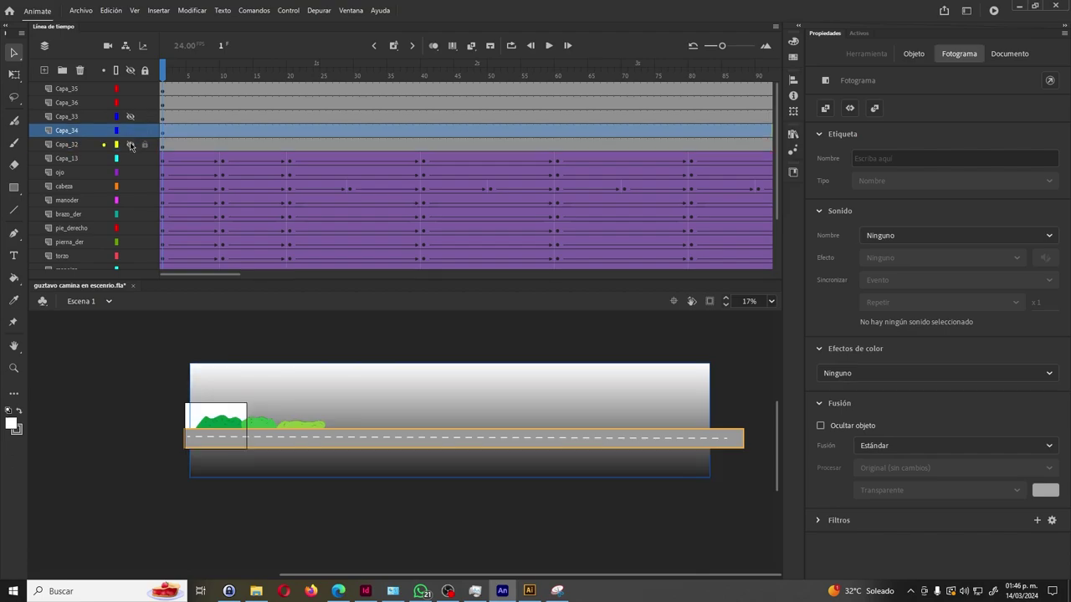
left_click(130, 131)
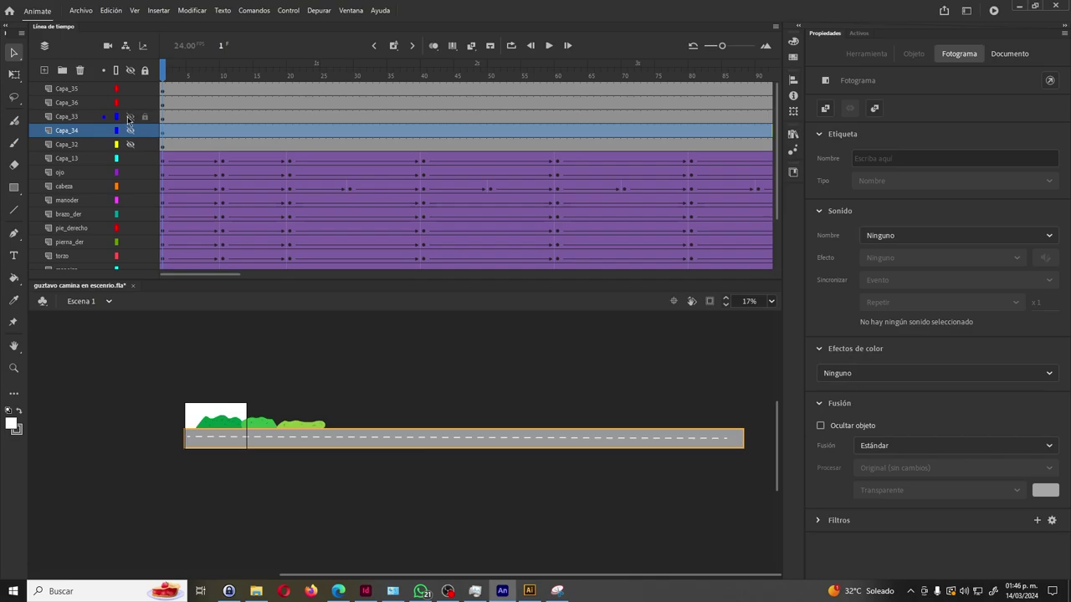
left_click(129, 118)
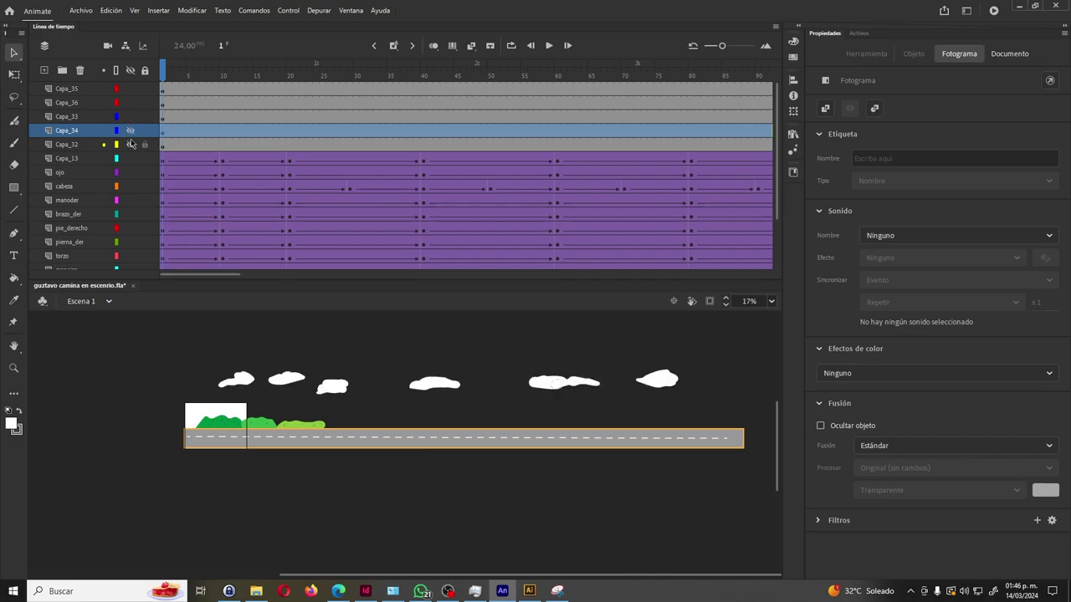
Transfer the gradient from Capa_34 to the same place on Capa_32 and delete the emptied Capa_34 layer.
left_click(162, 134)
left_click(129, 131)
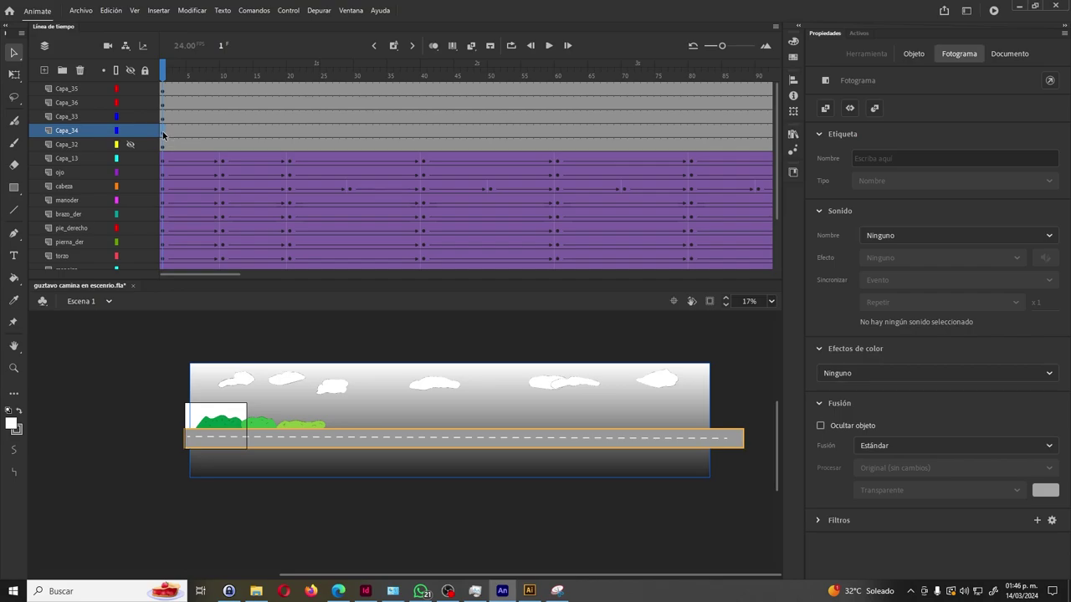
key("shift+F5")
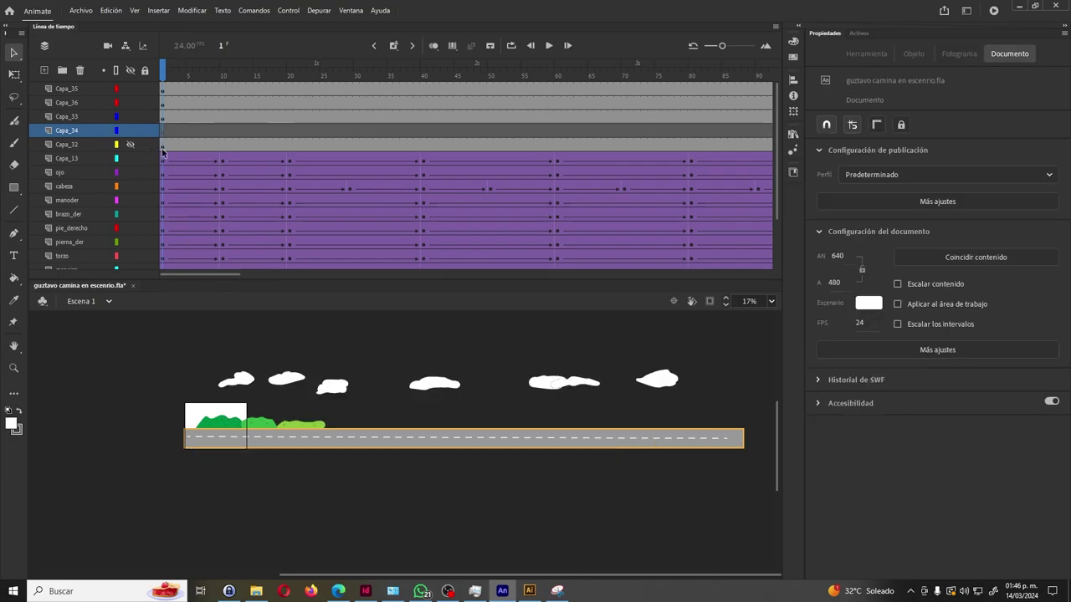
left_click(130, 144)
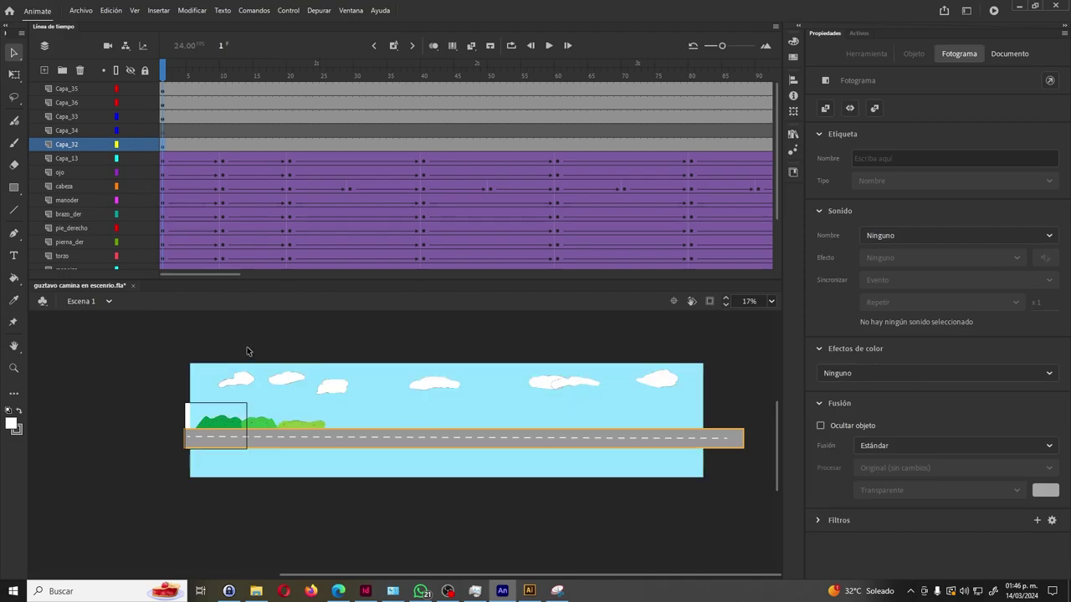
key("ctrl+a")
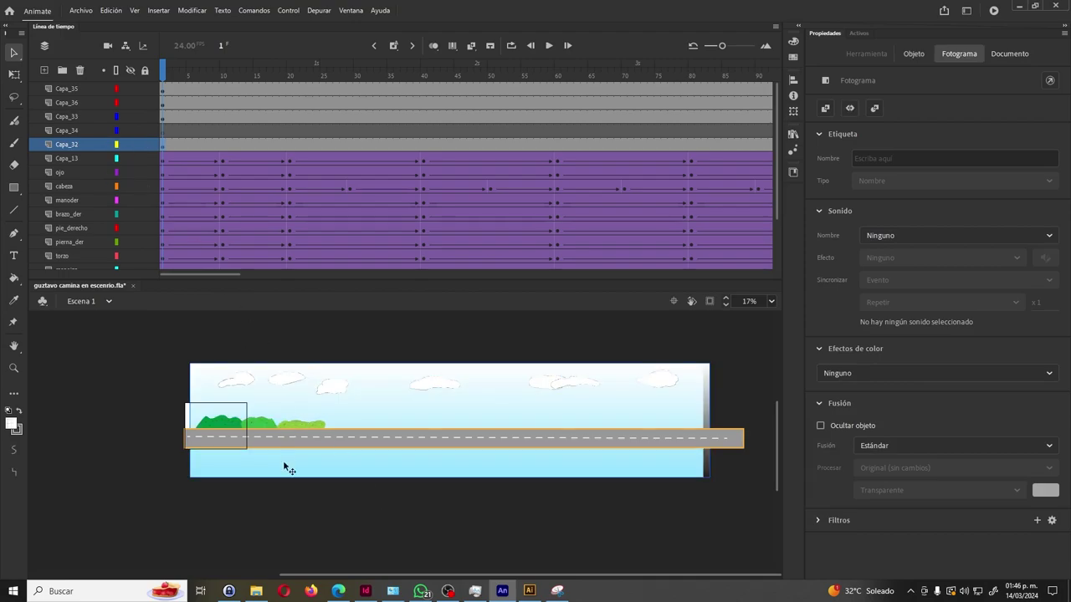
left_click(81, 132)
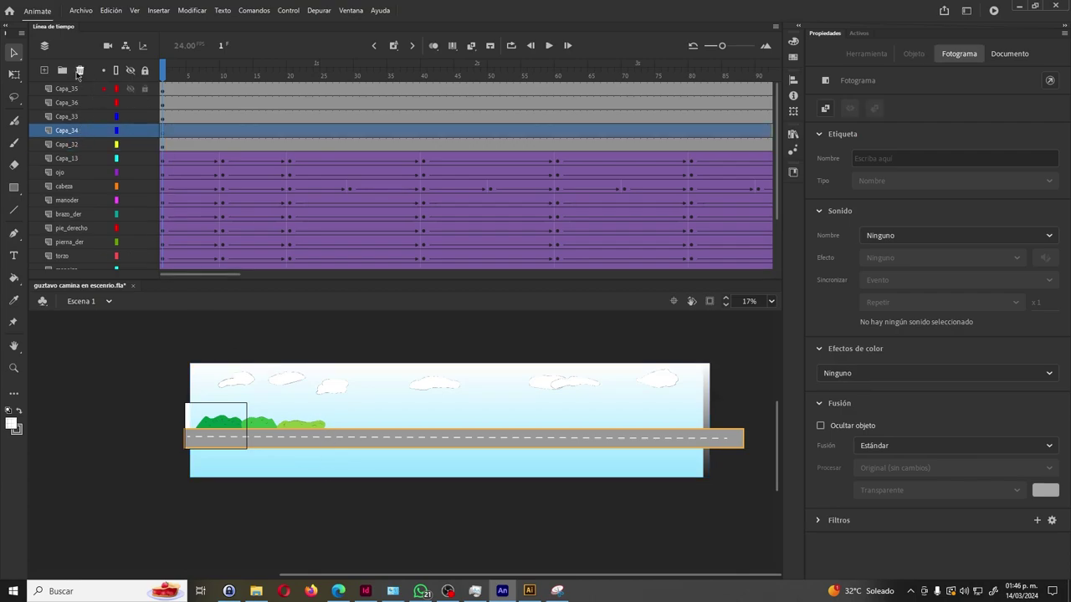
left_click(79, 71)
Rename the sky layer Capa_32 as "cielo".
left_click(70, 131)
double_click(70, 131)
type("cielo")
key("Return")
Check the artwork on layer Capa_33 and rename the layer as "nubes".
left_click(130, 119)
left_click(130, 119)
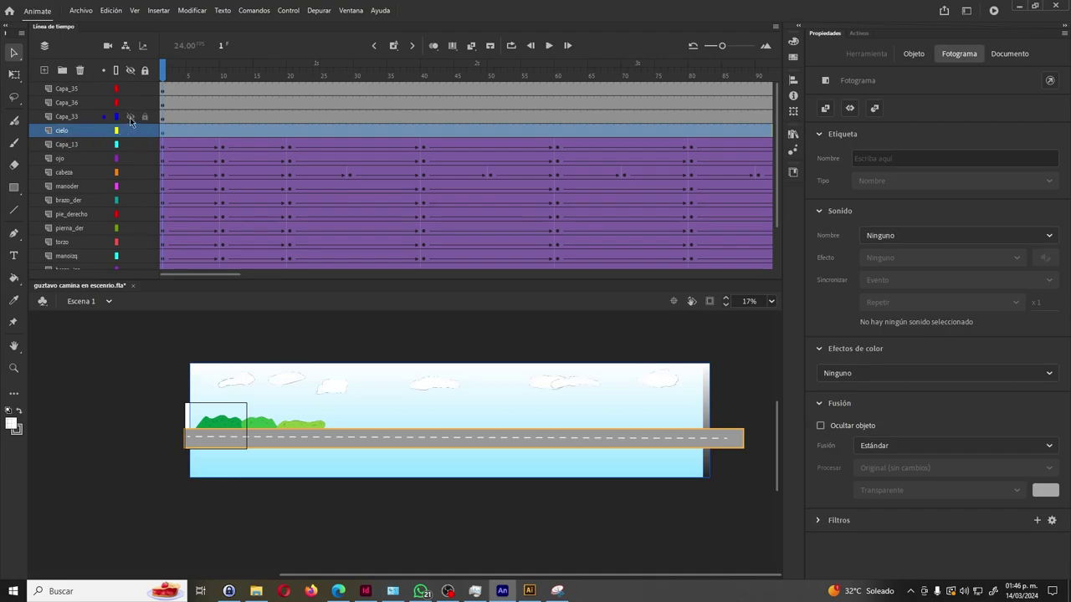
left_click(79, 116)
double_click(78, 115)
type("nu")
key("Return")
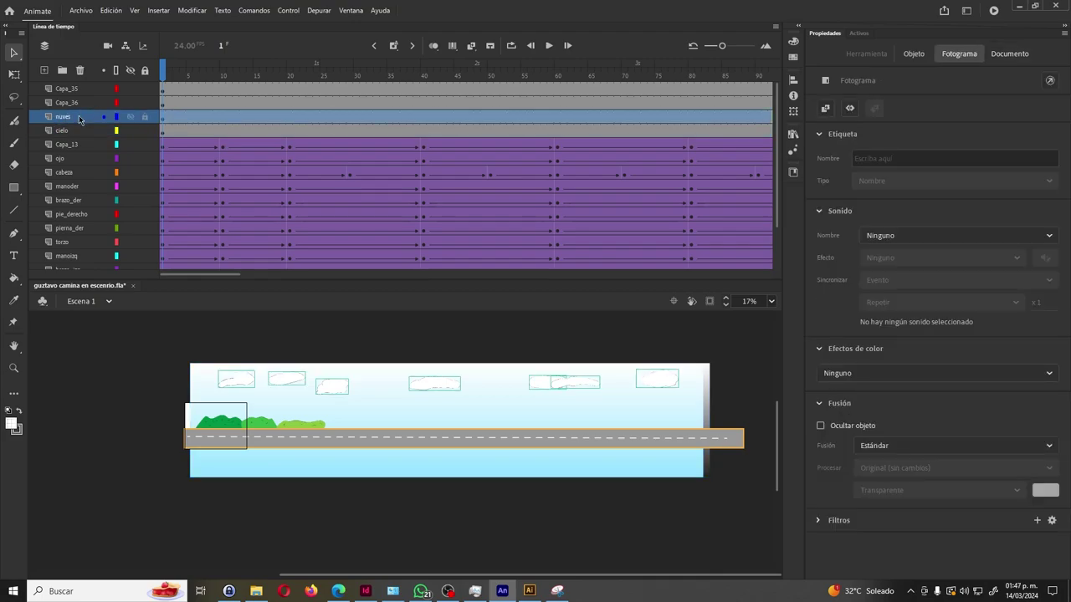
double_click(76, 116)
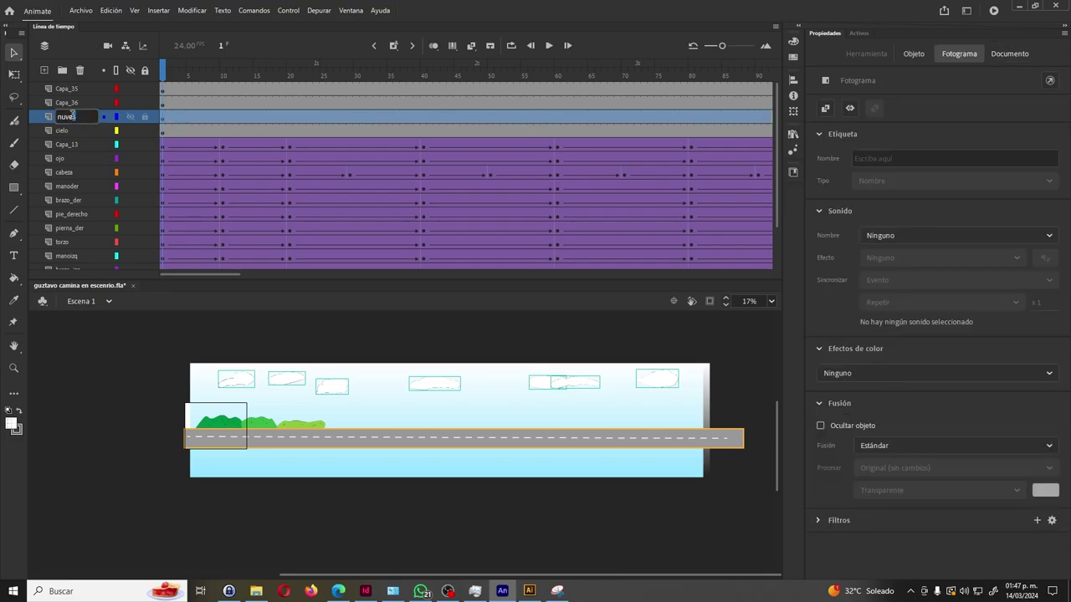
type("bes")
left_click(80, 143)
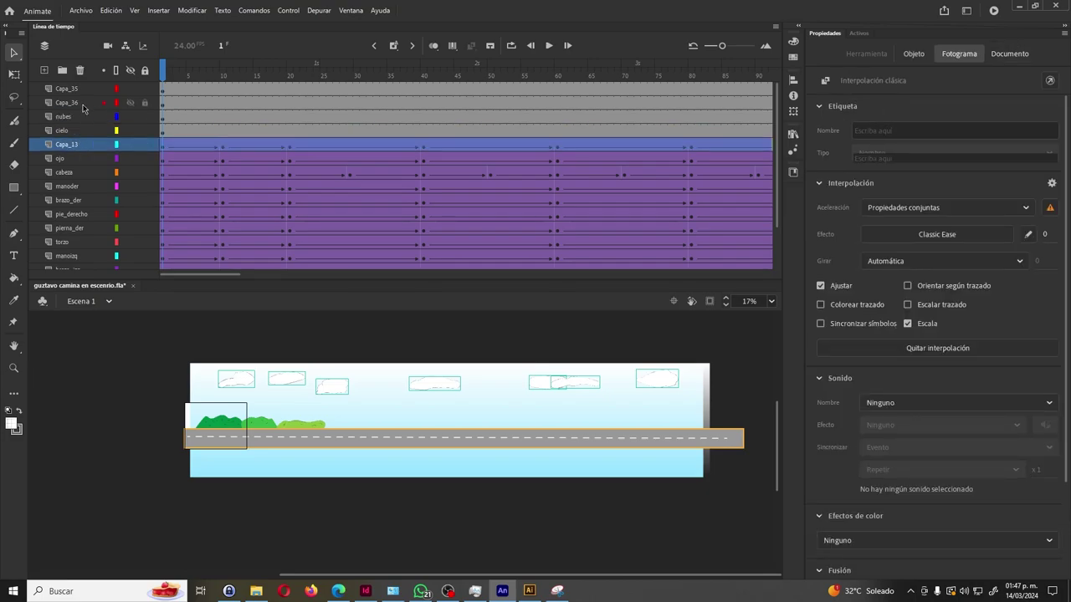
Check the artwork on layer Capa_36 by toggling its visibility and rename the layer as "arbustos".
left_click(85, 106)
left_click(131, 102)
left_click(130, 102)
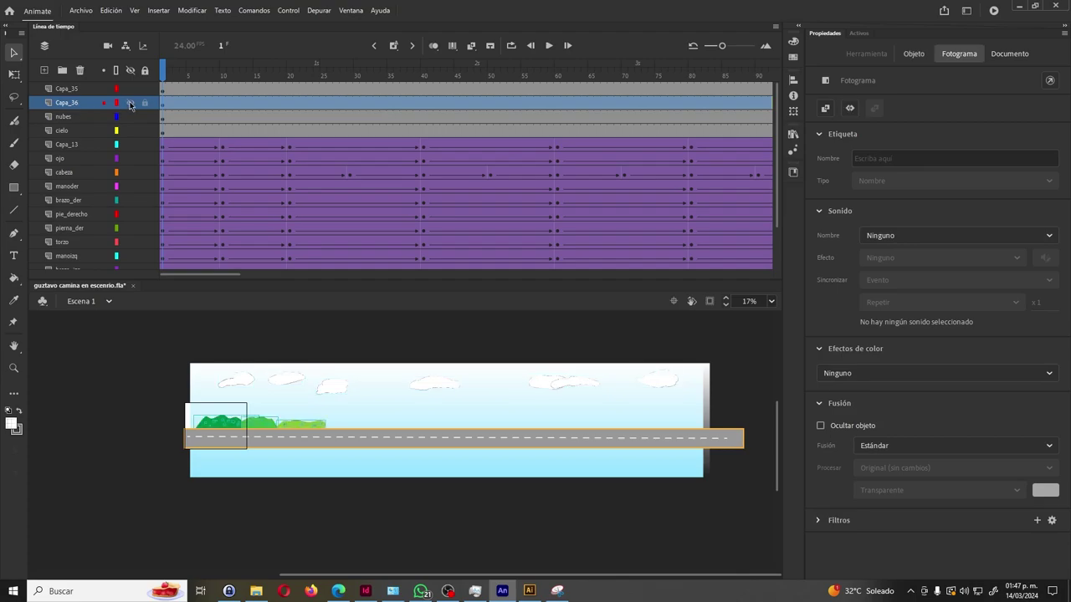
double_click(69, 101)
type("arbustos")
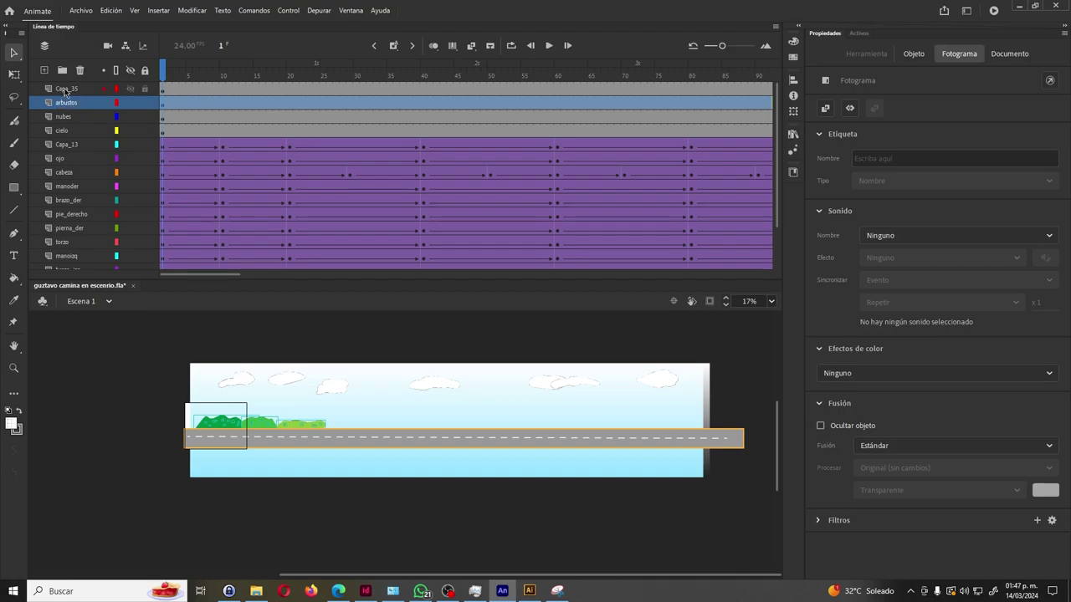
Check the artwork on layer Capa_35 and rename the layer as "carretera".
left_click(65, 88)
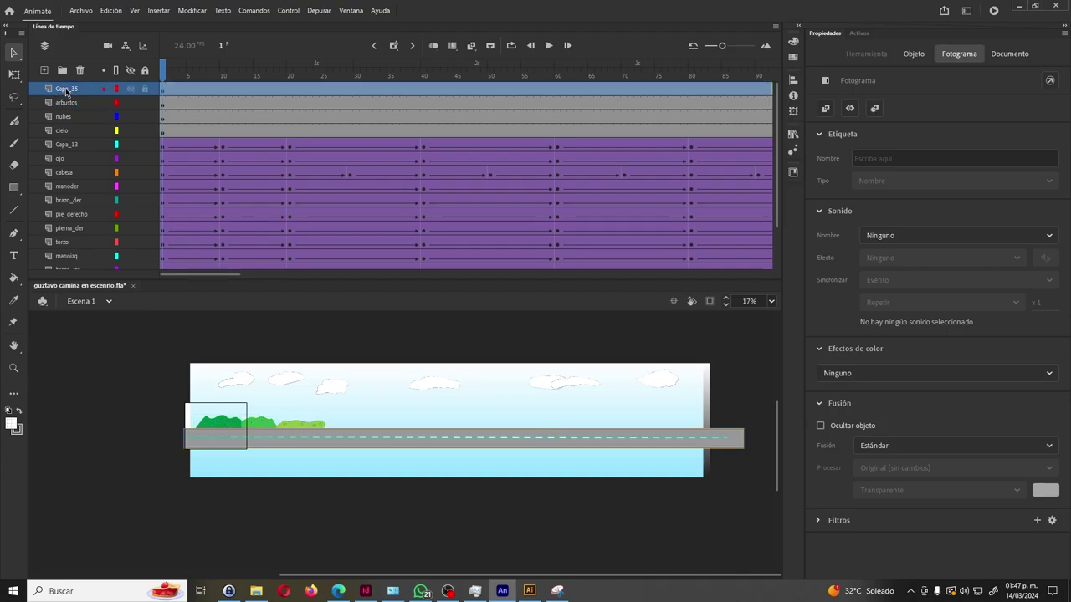
double_click(66, 88)
type("ca")
key("Return")
Move the carretera, arbustos, nubes and cielo layers beneath all the character layers and delete the empty Capa_26 layer.
left_click(67, 132, "shift")
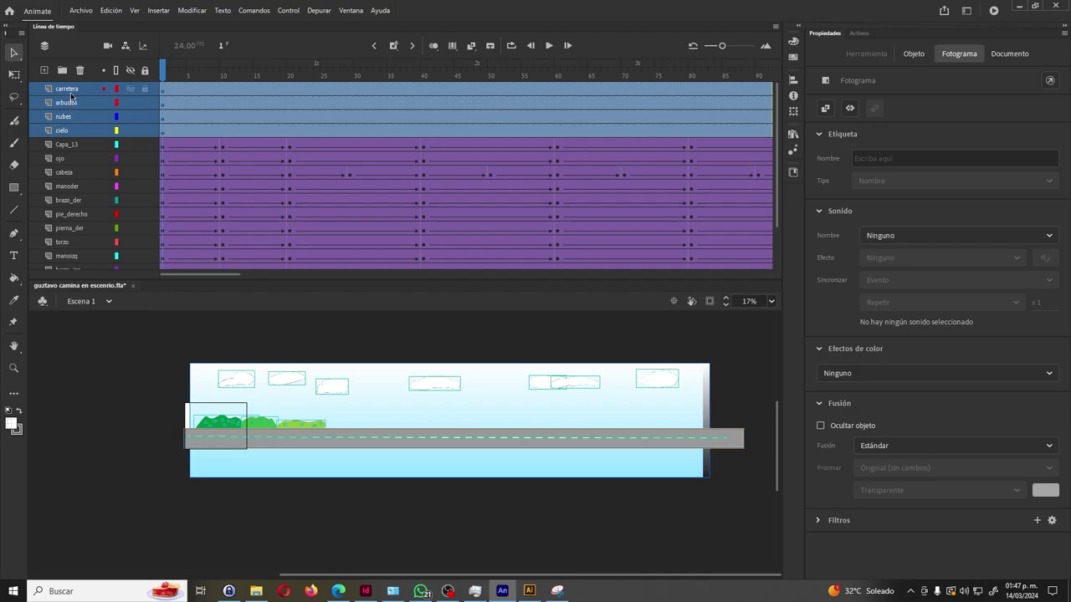
left_click(70, 92)
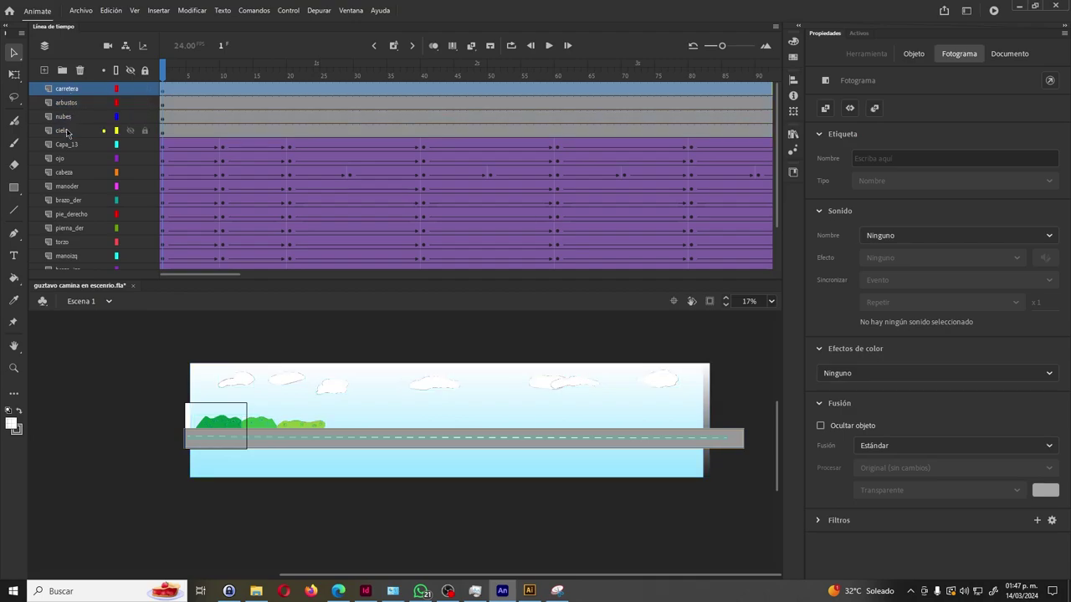
left_click(67, 133, "shift")
left_click_drag(67, 132, 62, 264)
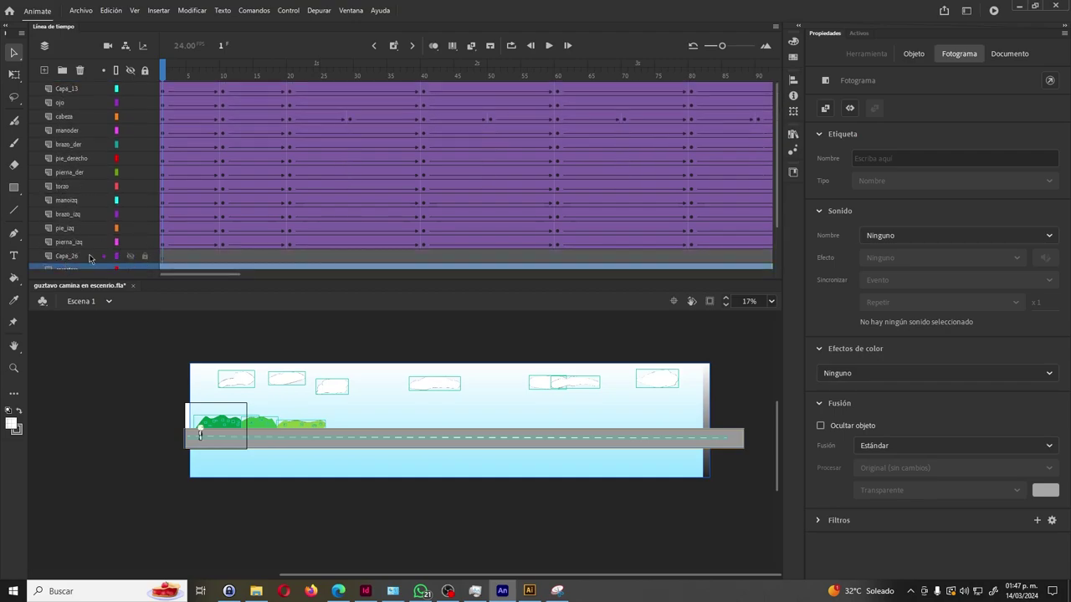
left_click(75, 257)
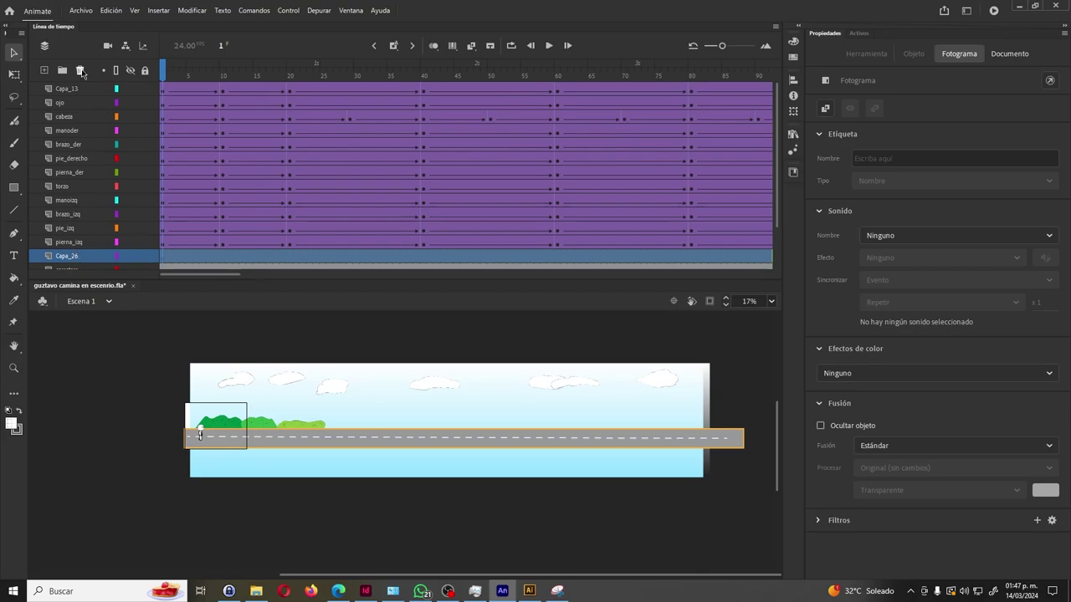
left_click(80, 71)
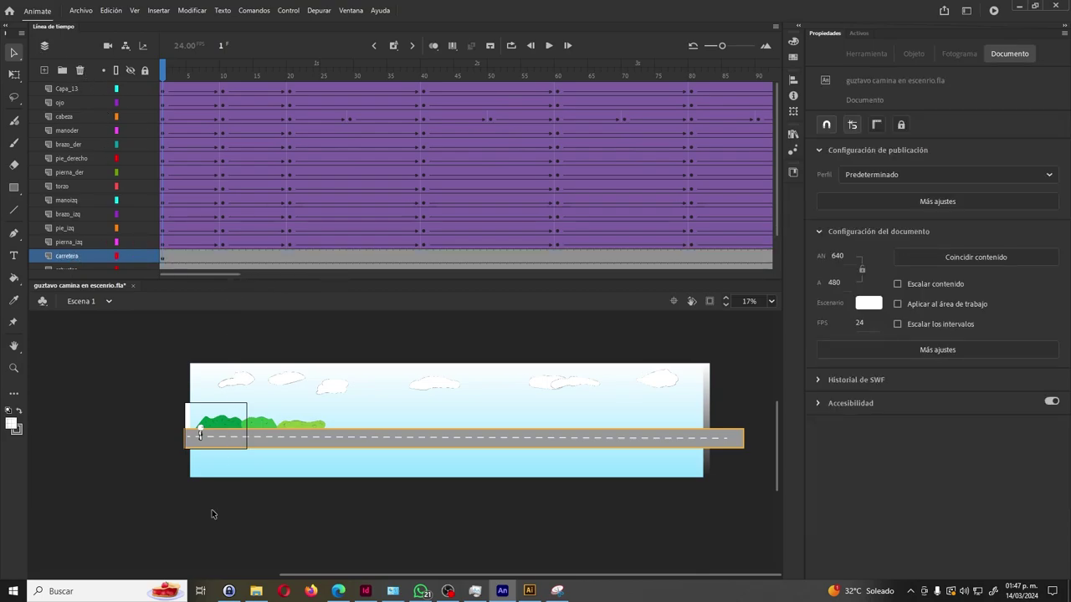
Open the sky's grey gradient drawing object for editing, shift its fill left to about X -13, and return to the scene.
key("z")
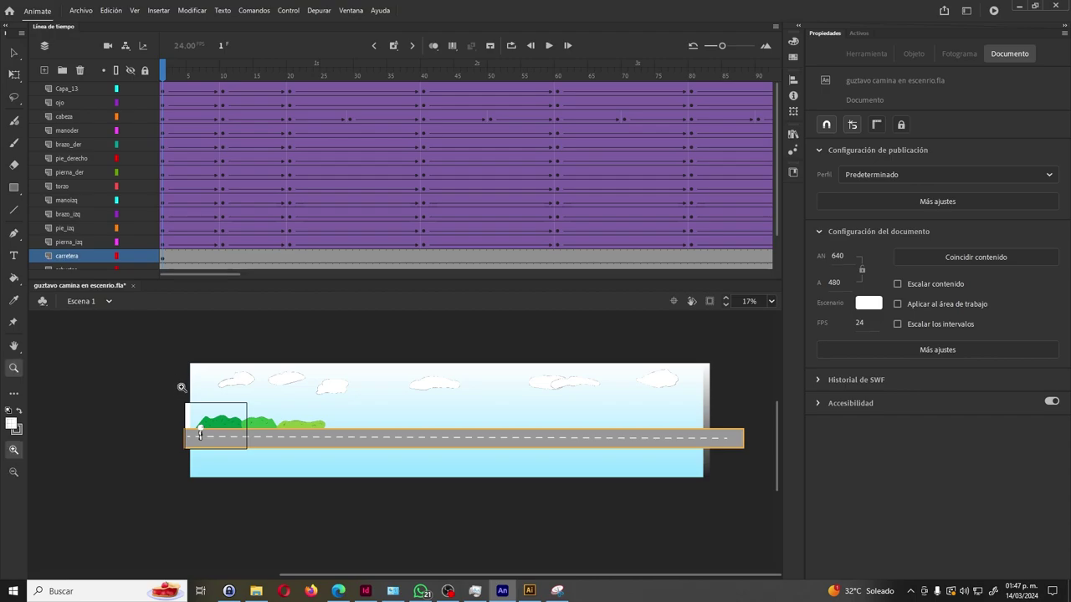
left_click_drag(179, 382, 277, 461)
left_click(456, 468, "alt")
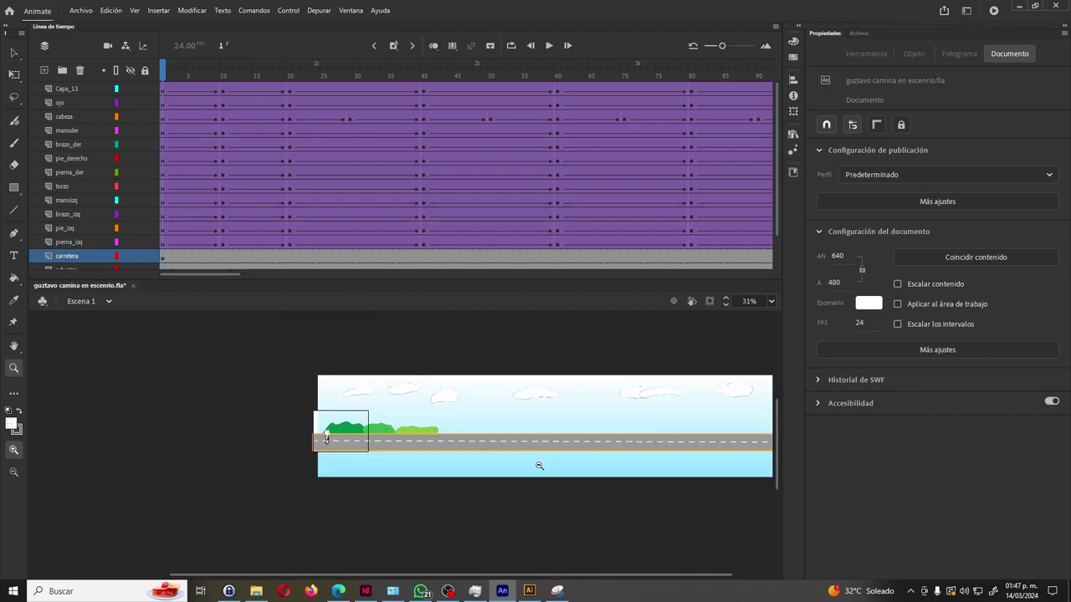
key("h")
left_click_drag(485, 451, 396, 431)
key("v")
left_click(688, 391)
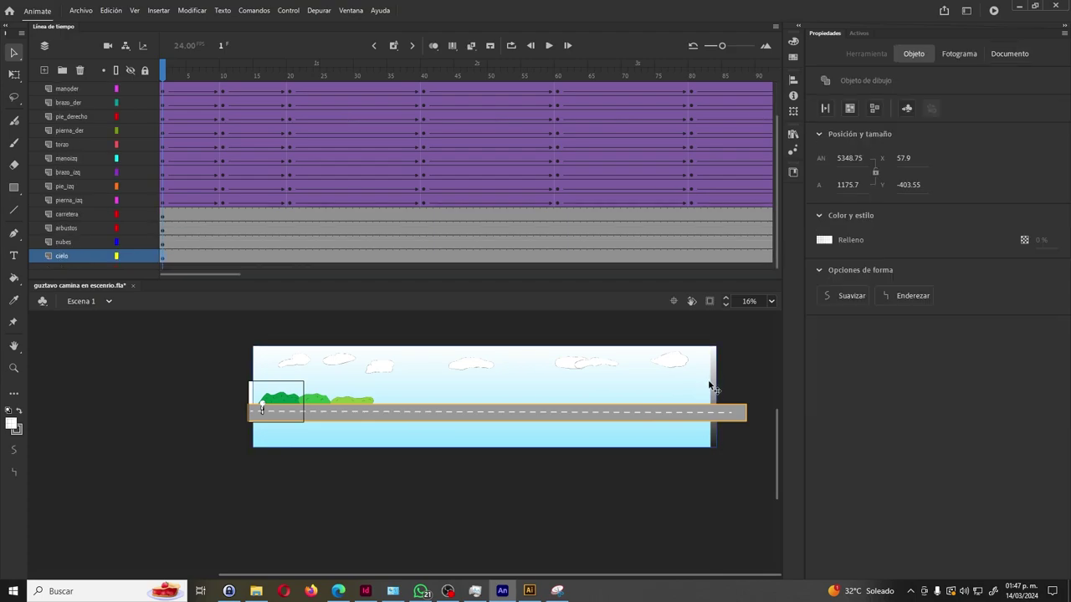
key("ctrl+shift+a")
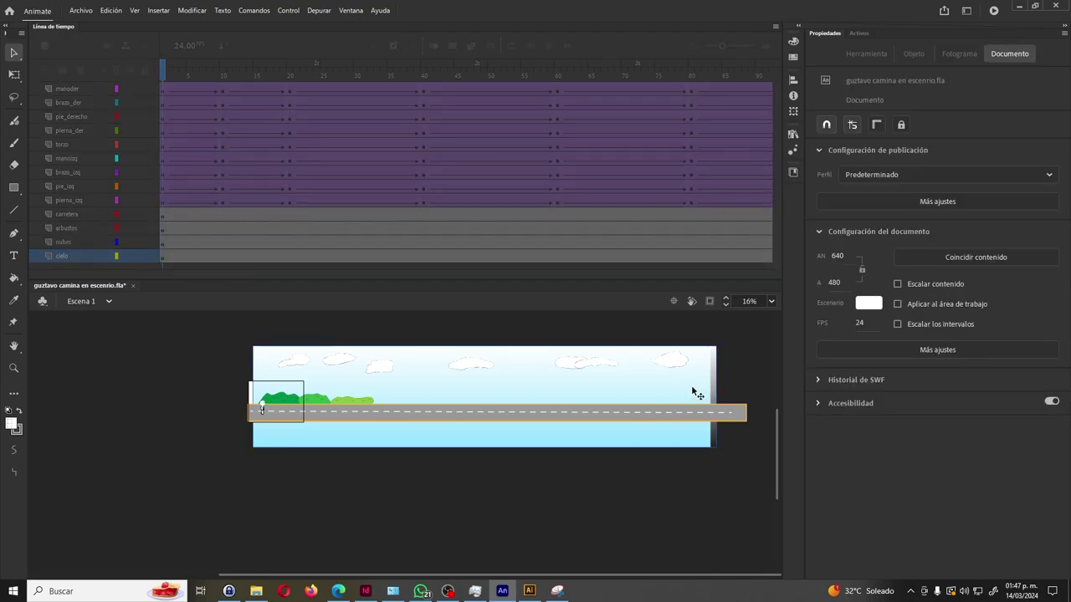
double_click(695, 393)
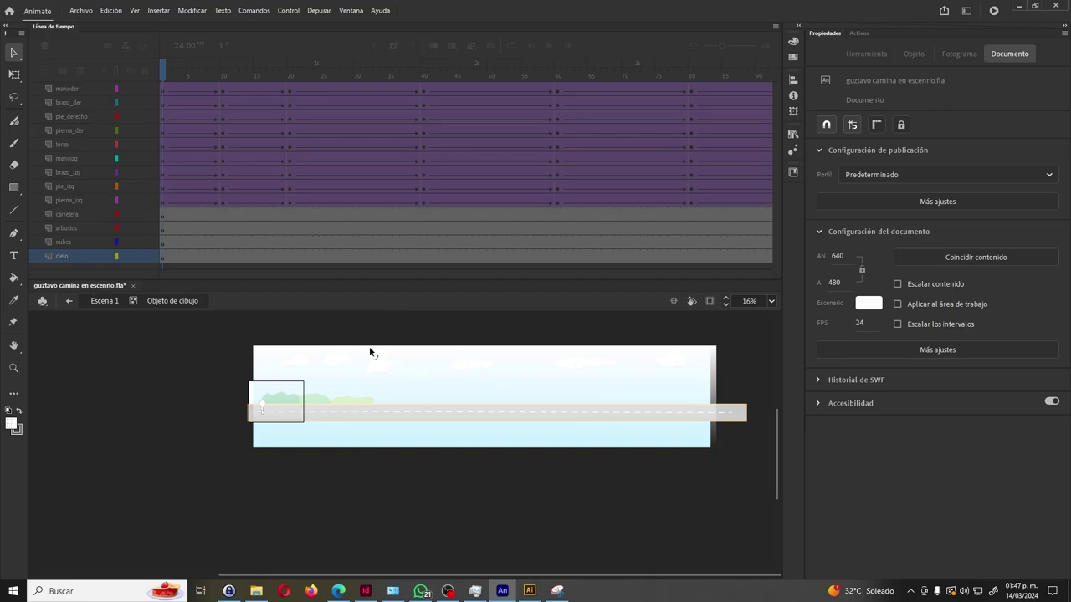
left_click_drag(239, 327, 730, 473)
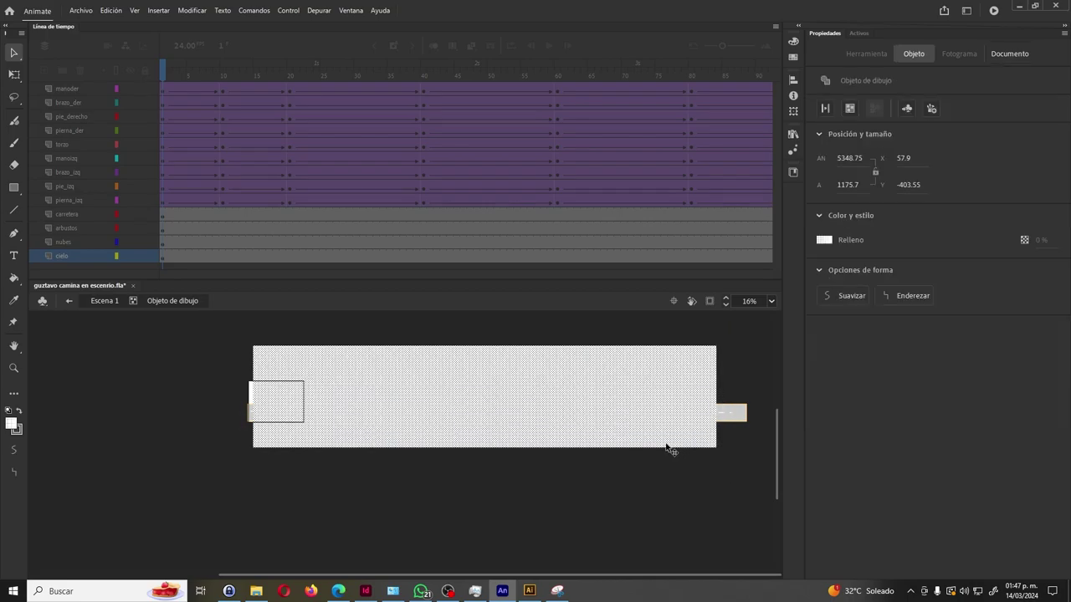
key("shift+Left")
key("shift+Left")
key("shift+Left")
key("shift+Left")
key("shift+Left")
key("shift+Left")
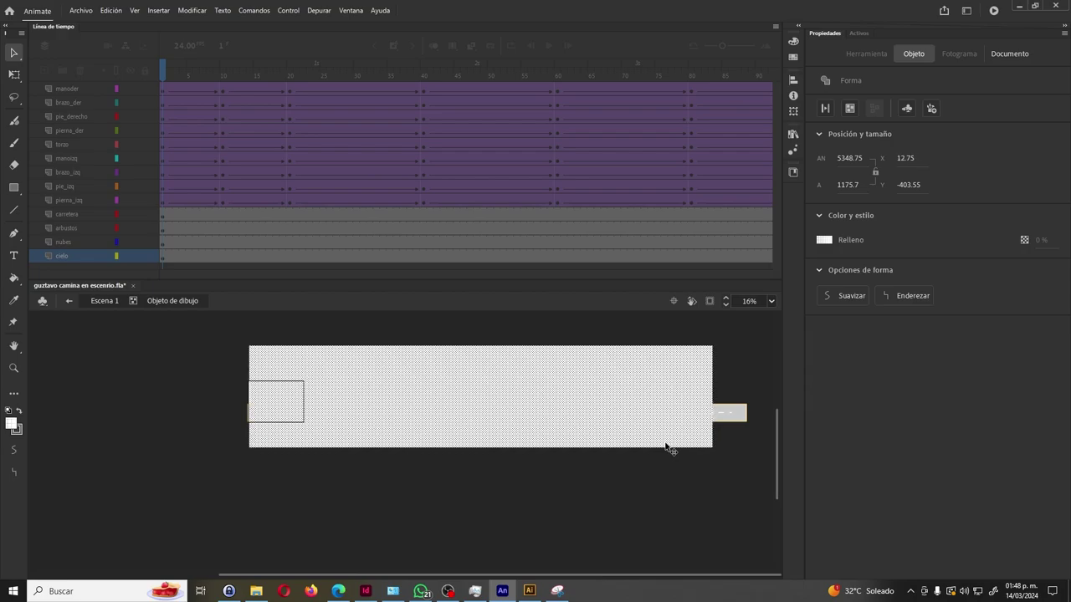
left_click(596, 483)
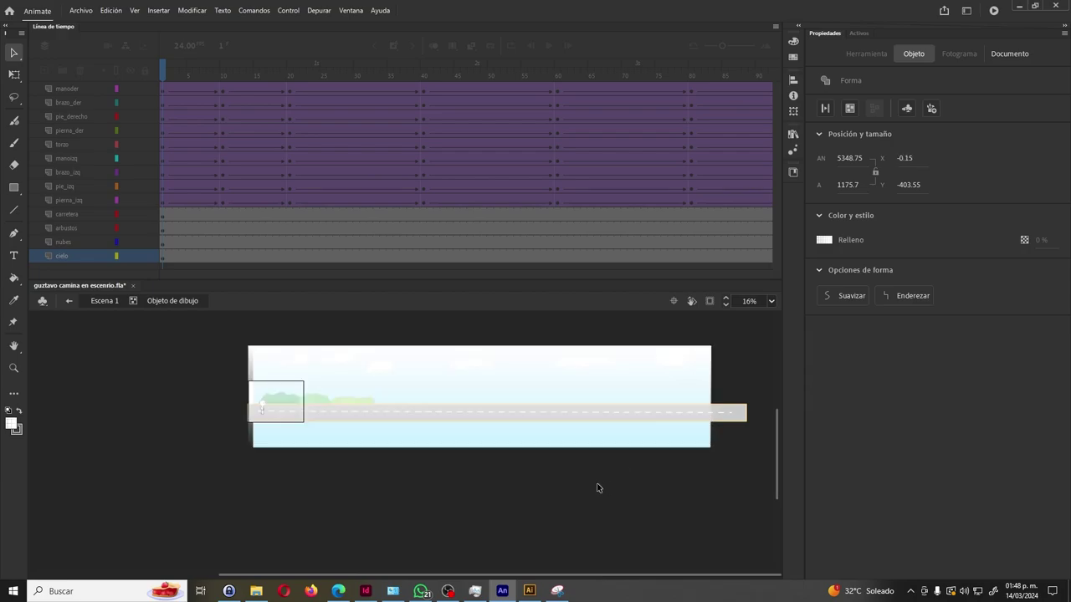
left_click(419, 438)
key("shift+Left")
key("shift+Left")
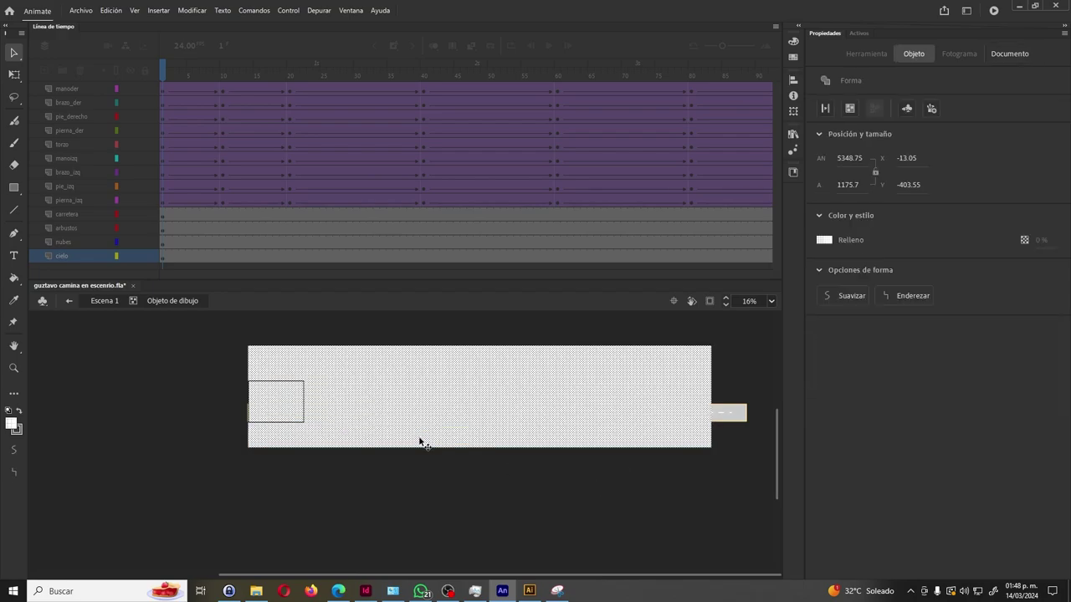
left_click(346, 501)
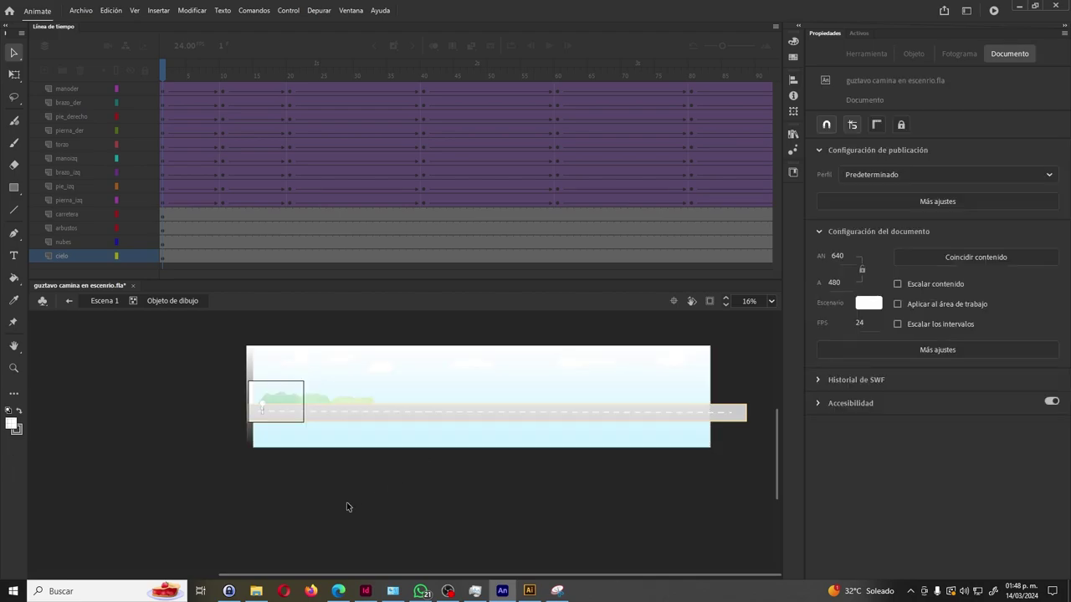
left_click(366, 452)
left_click(370, 486)
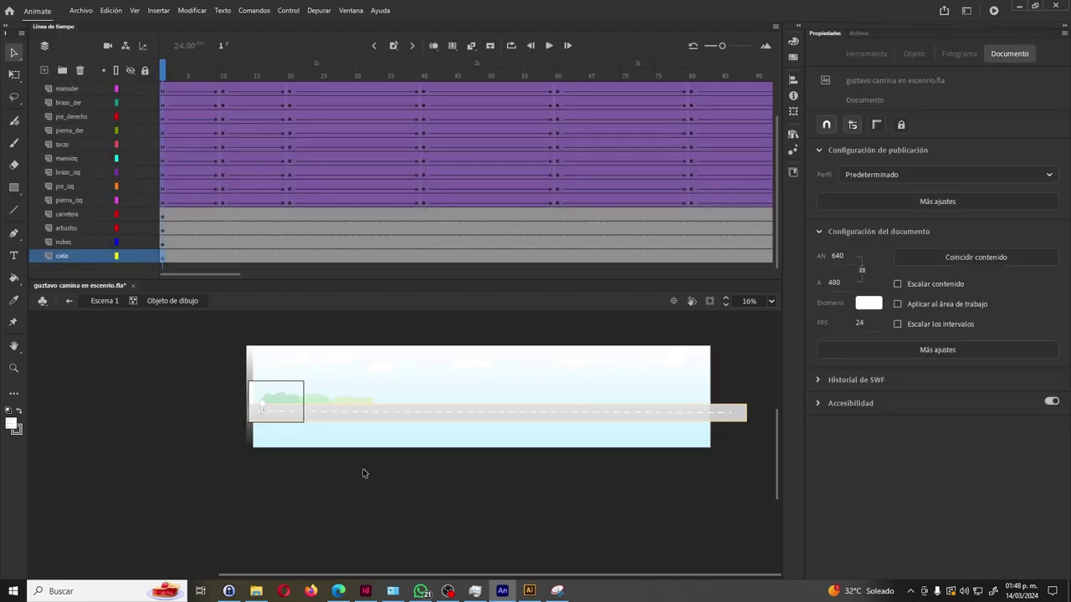
Reposition the grey gradient object horizontally behind the blue sky, ending at about X 19.
double_click(363, 467)
key("shift+Left")
key("shift+Left")
key("shift+Left")
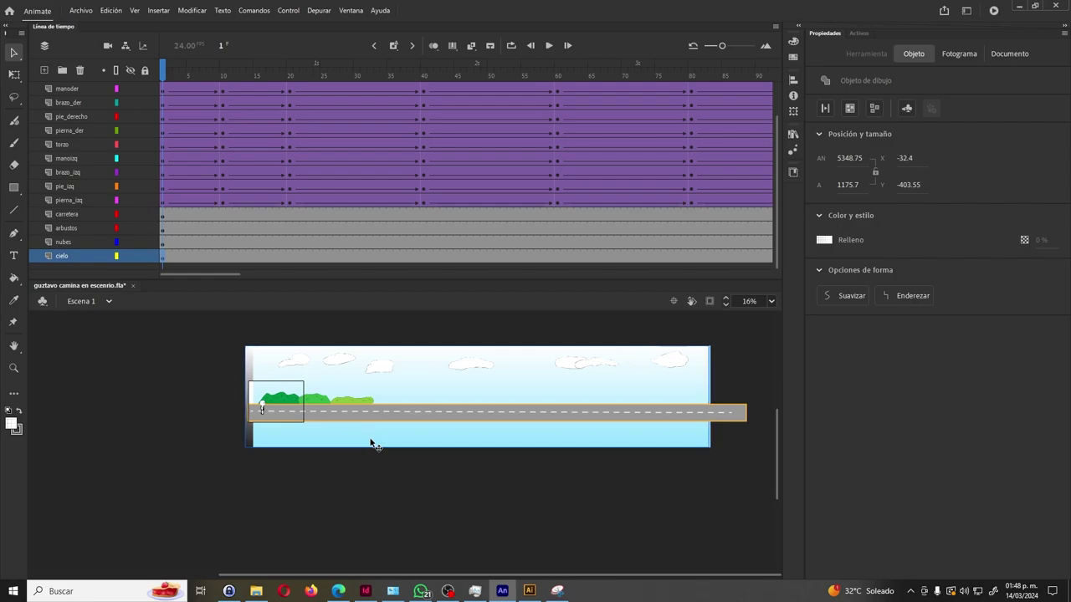
key("shift+Right")
key("shift+Right")
key("shift+Right")
key("shift+Right")
key("shift+Right")
key("shift+Right")
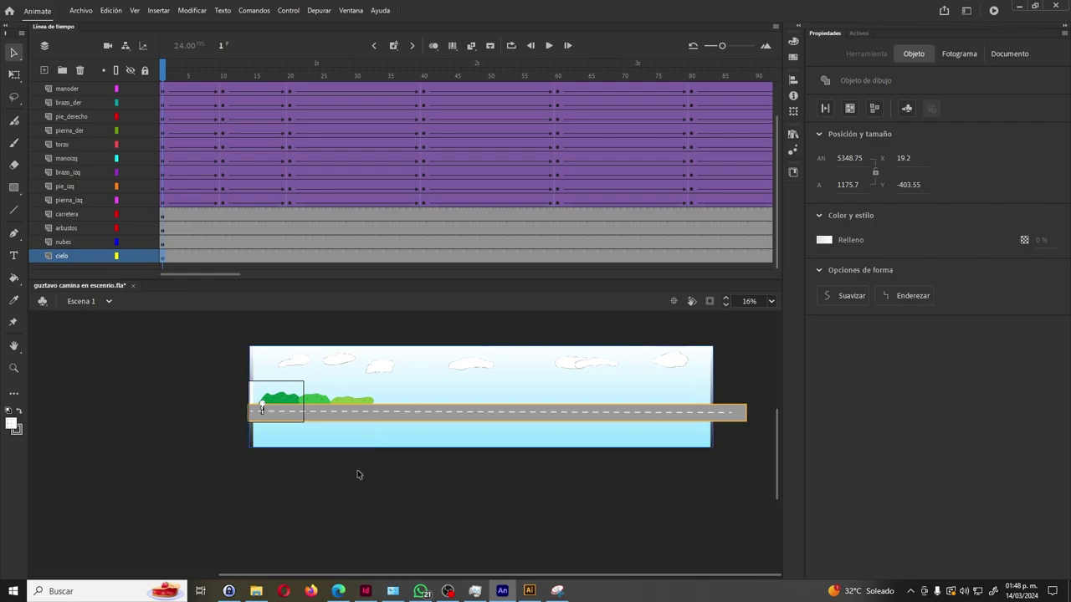
Select both sky gradient objects and nudge them left together to about X -58.
left_click(357, 474)
left_click_drag(278, 442, 297, 474)
left_click(299, 438)
key("Left")
key("Left")
key("Left")
key("Left")
key("Left")
key("Left")
key("Left")
key("Left")
key("Left")
key("Left")
key("Left")
key("Left")
key("Left")
key("Left")
key("Left")
key("Left")
key("Left")
key("Left")
key("Left")
key("Left")
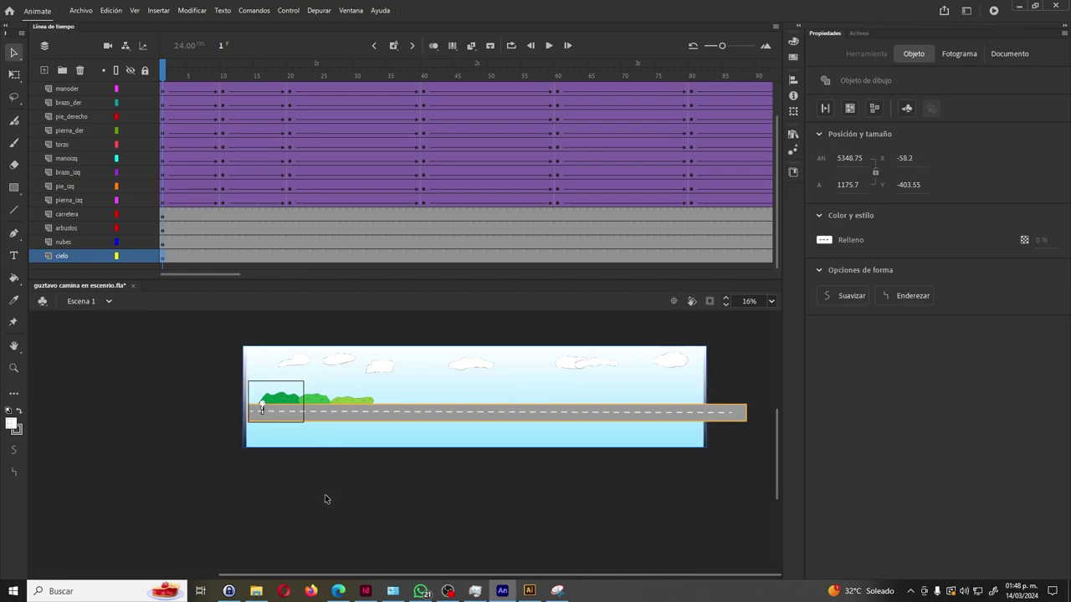
Shrink the sky gradients with Free Transform to about 727 × 583 px and place them over the stage at about X -36, Y -114.
key("q")
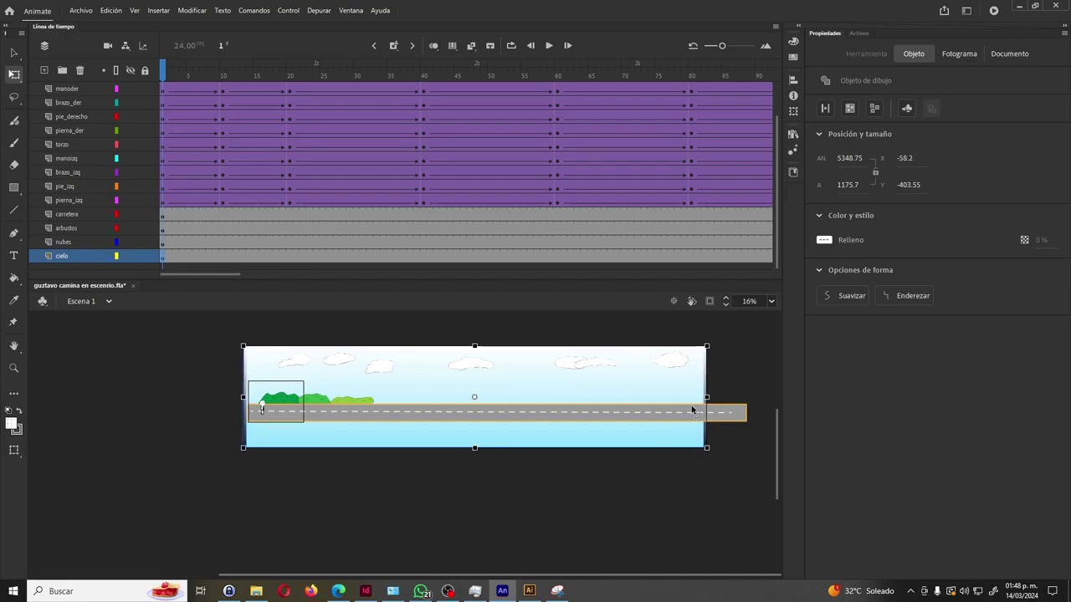
left_click_drag(705, 397, 505, 394)
left_click_drag(474, 345, 474, 360)
left_click_drag(496, 395, 318, 396)
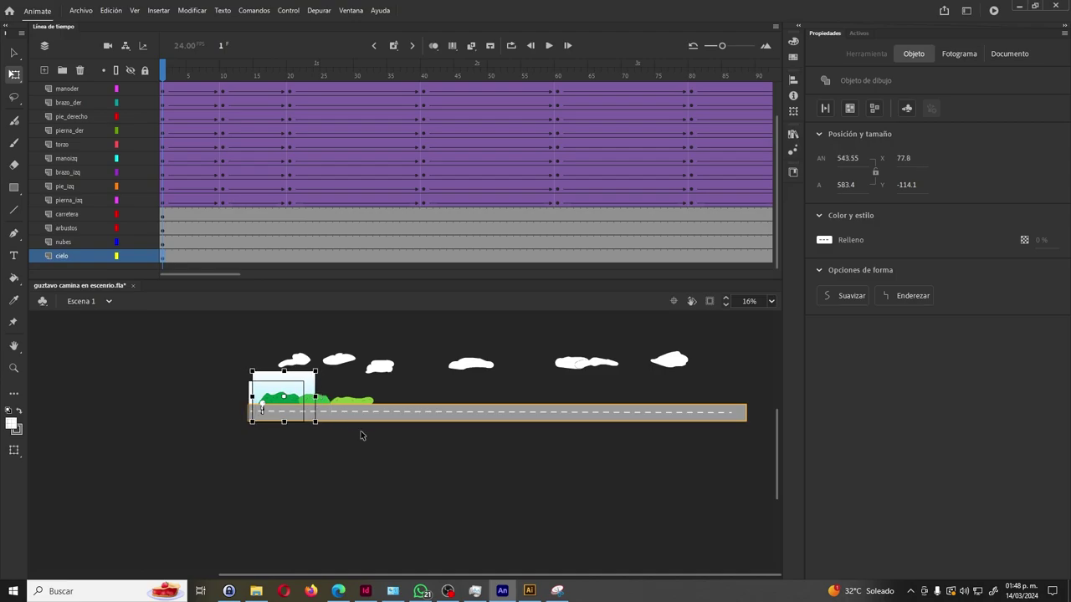
left_click(318, 455)
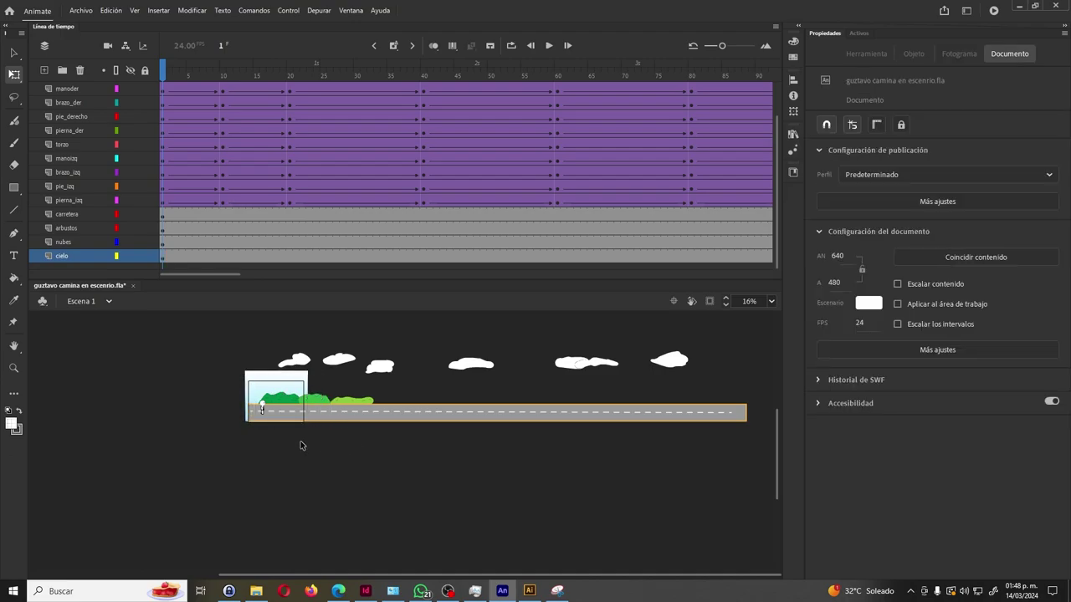
left_click(300, 383)
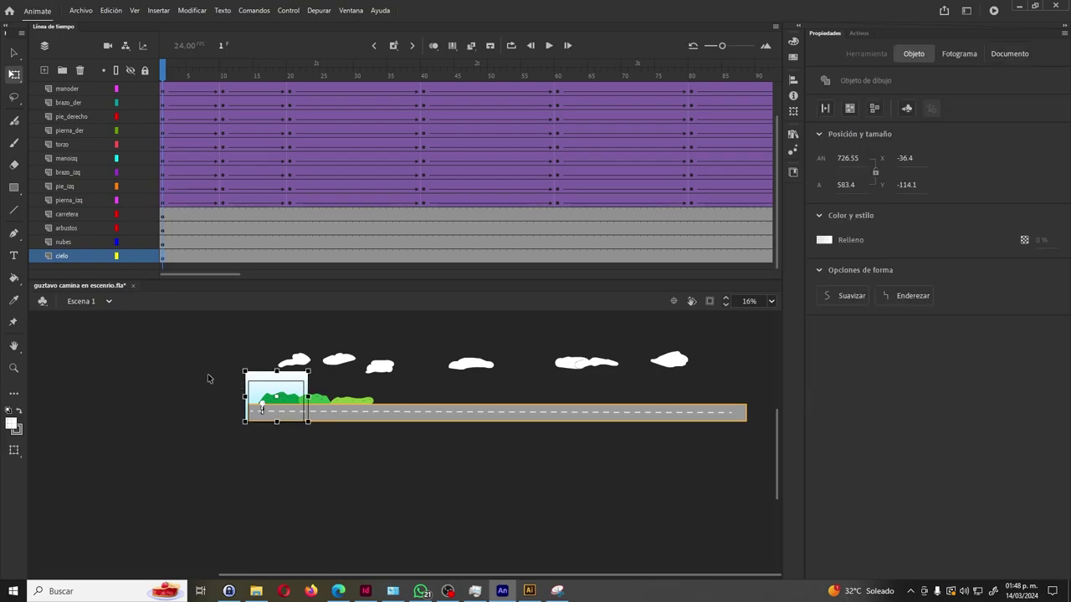
left_click(208, 373)
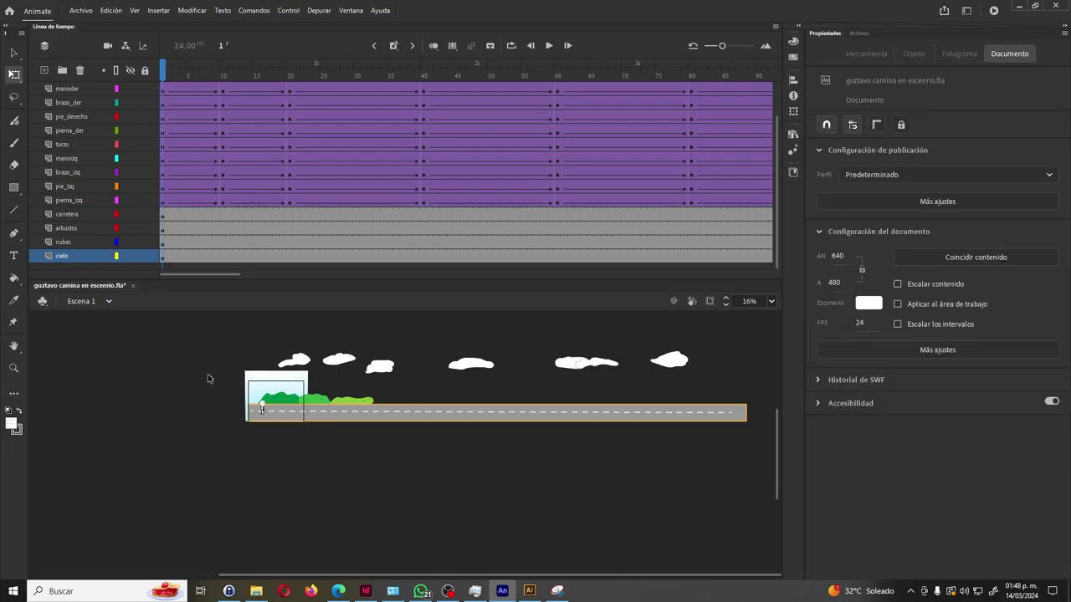
Move all the arbustos artwork left along the road's upper edge to about X -108, Y 127.
left_click(162, 235)
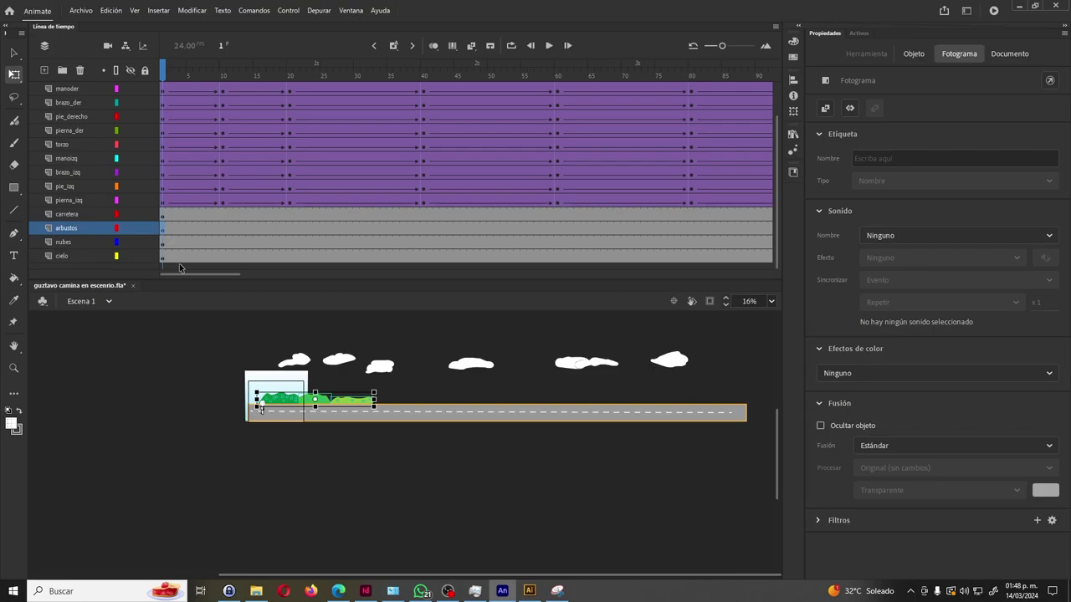
left_click(360, 405)
key("z")
left_click_drag(226, 359, 384, 437)
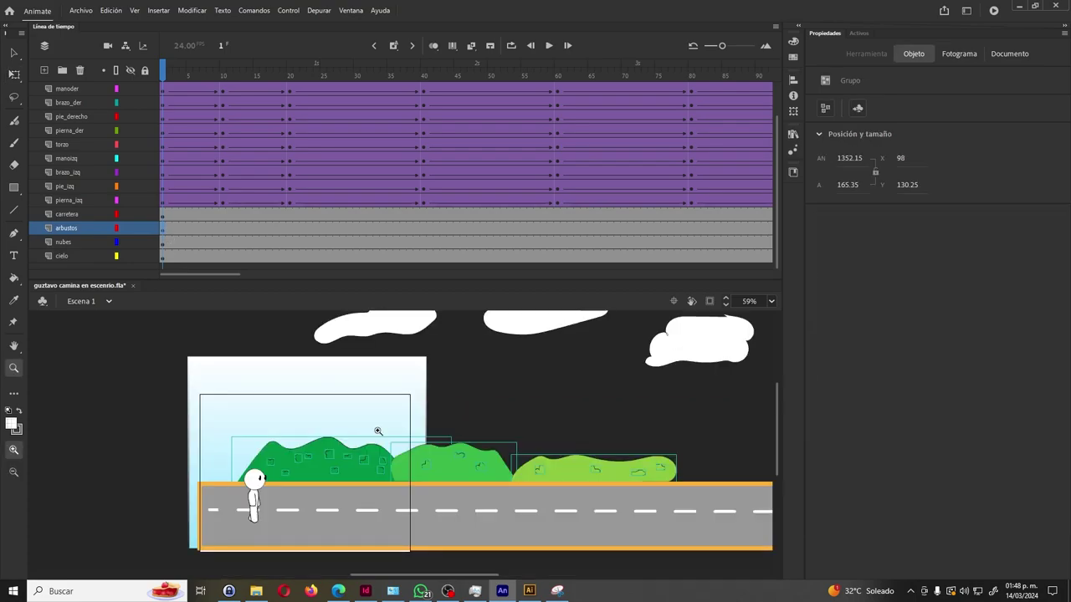
left_click_drag(402, 478, 403, 480)
left_click(376, 478, "alt")
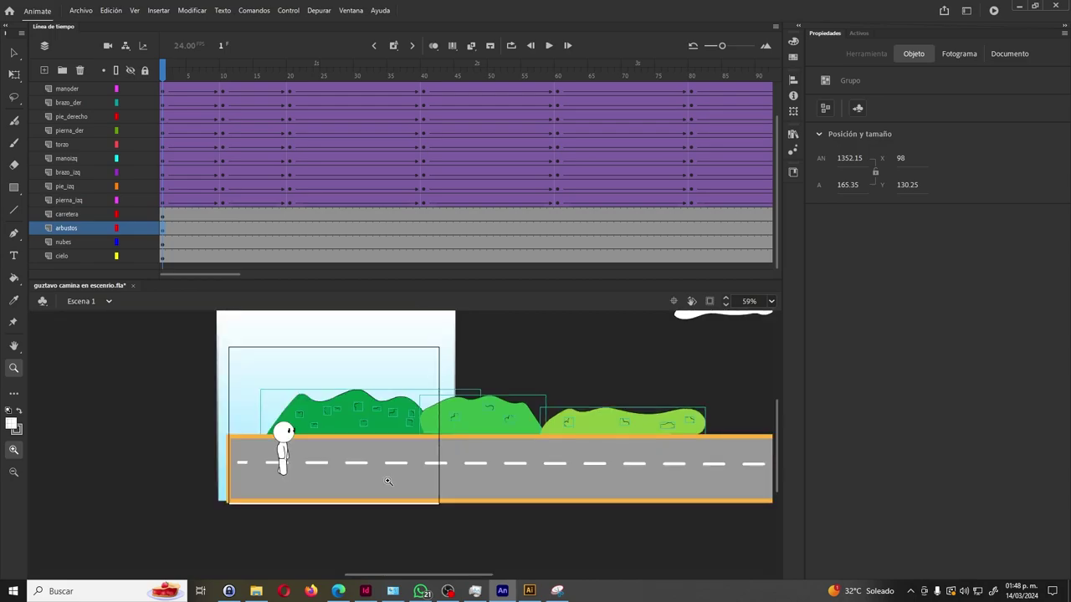
key("v")
left_click_drag(485, 425, 418, 422)
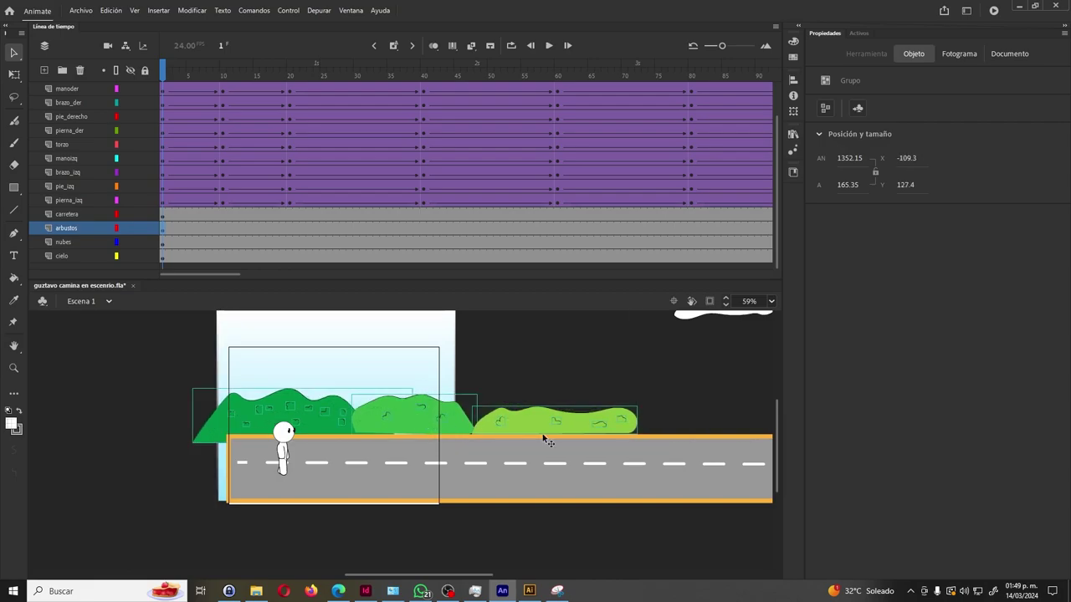
key("Right")
key("Right")
key("Right")
key("Right")
key("Right")
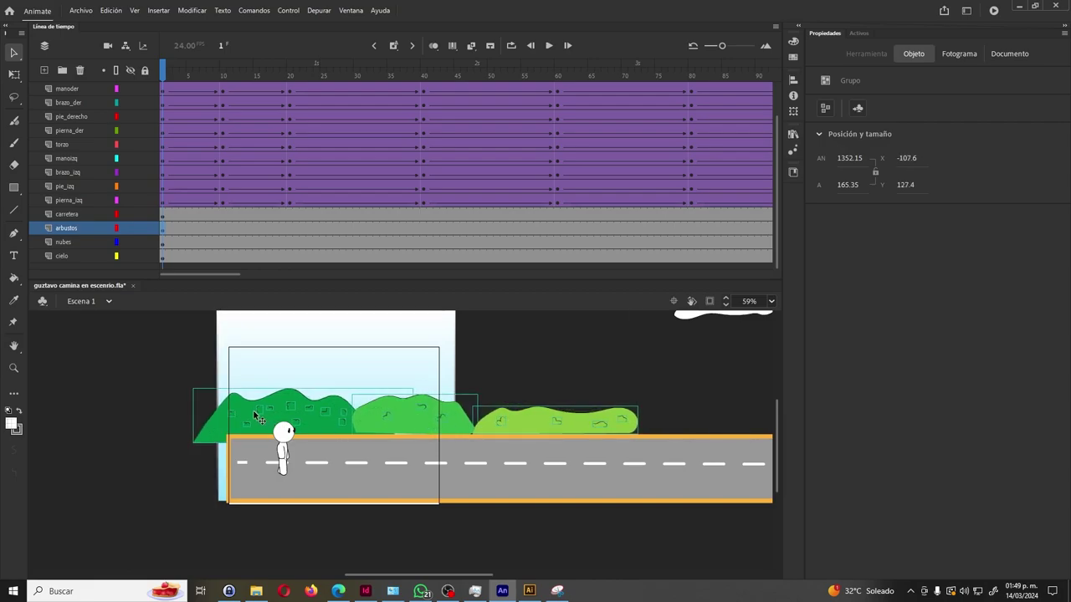
key("Right")
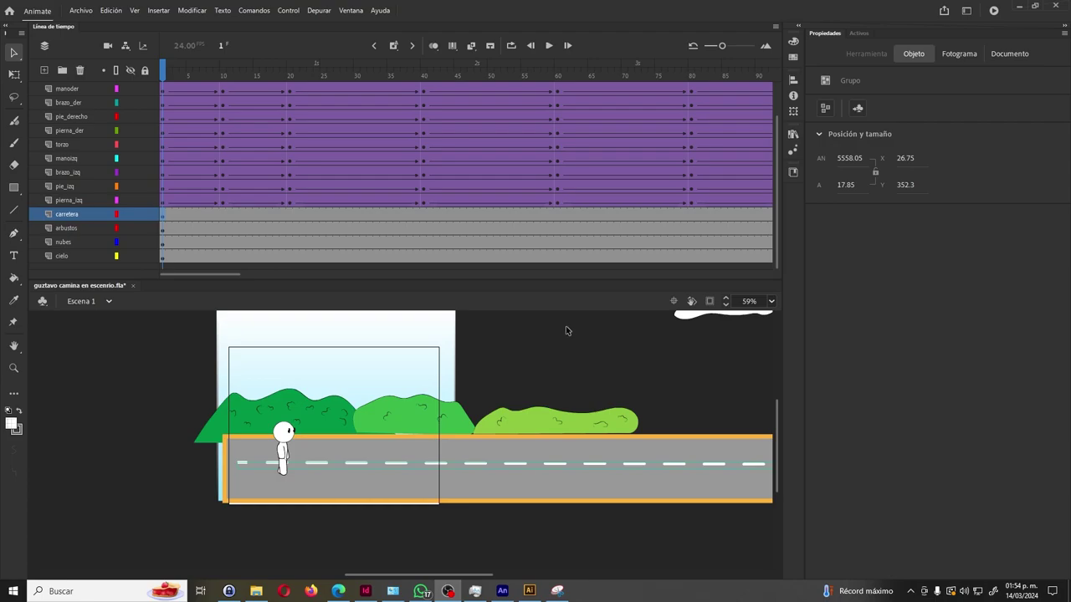
Cut the white dashed lane lines from the carretera layer and paste them in place on a new layer above it.
left_click(330, 413)
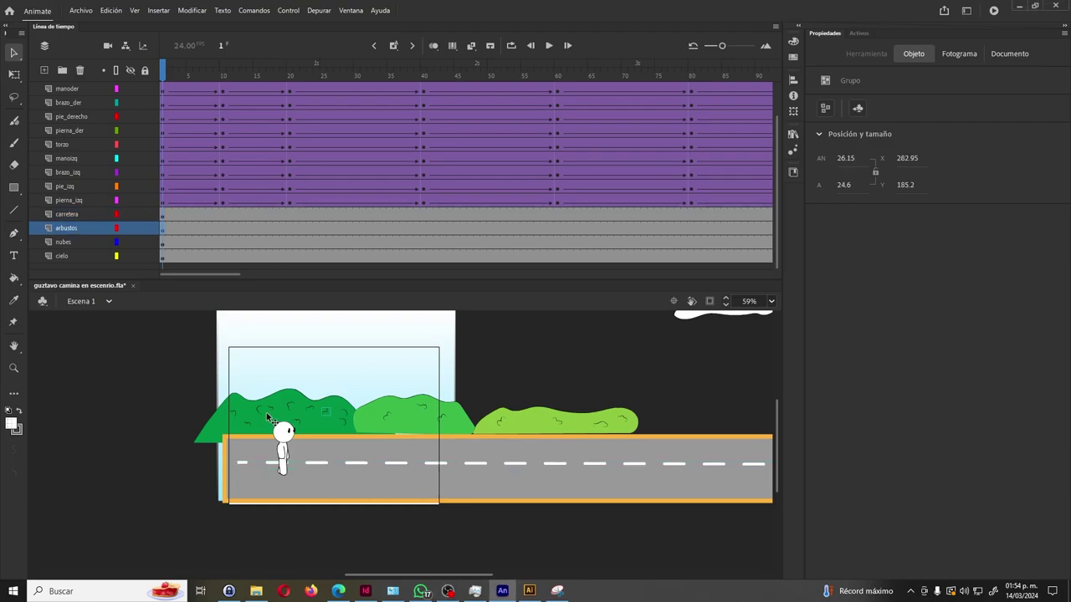
left_click(162, 228)
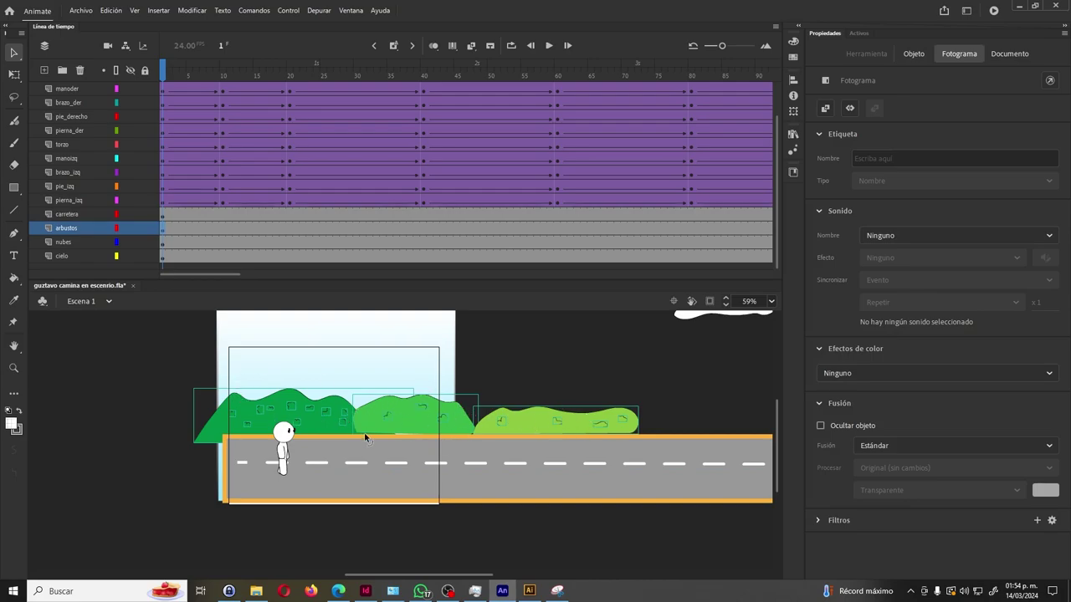
left_click(393, 466)
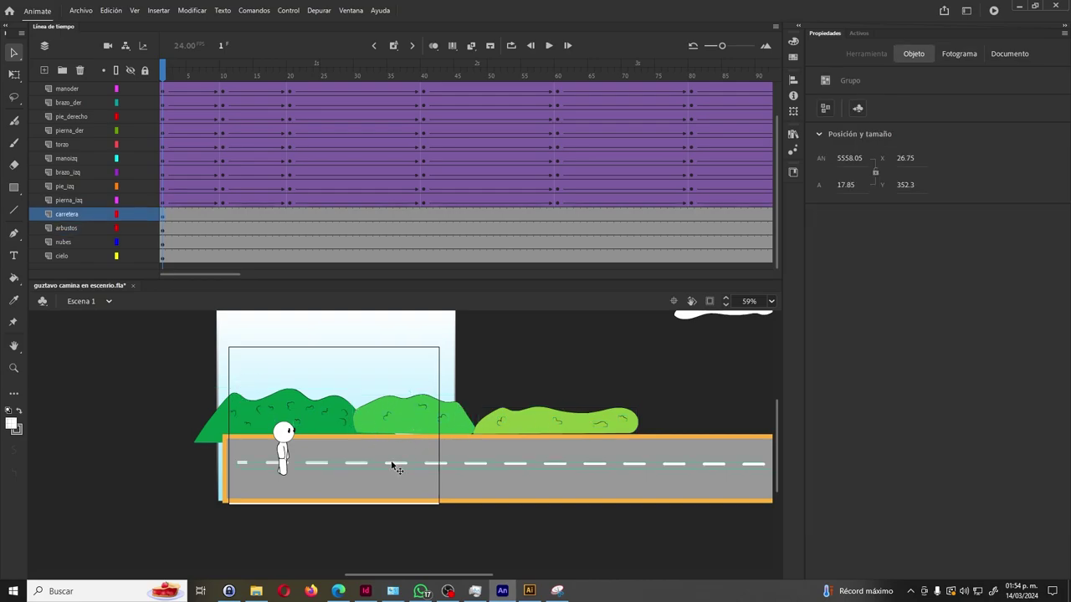
left_click(163, 220)
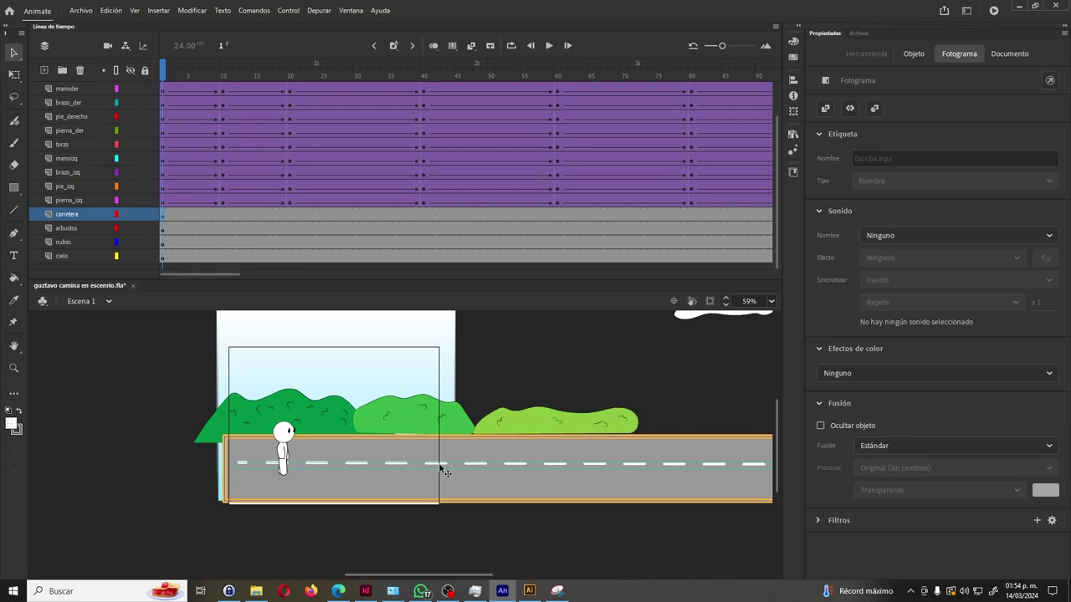
left_click(363, 466)
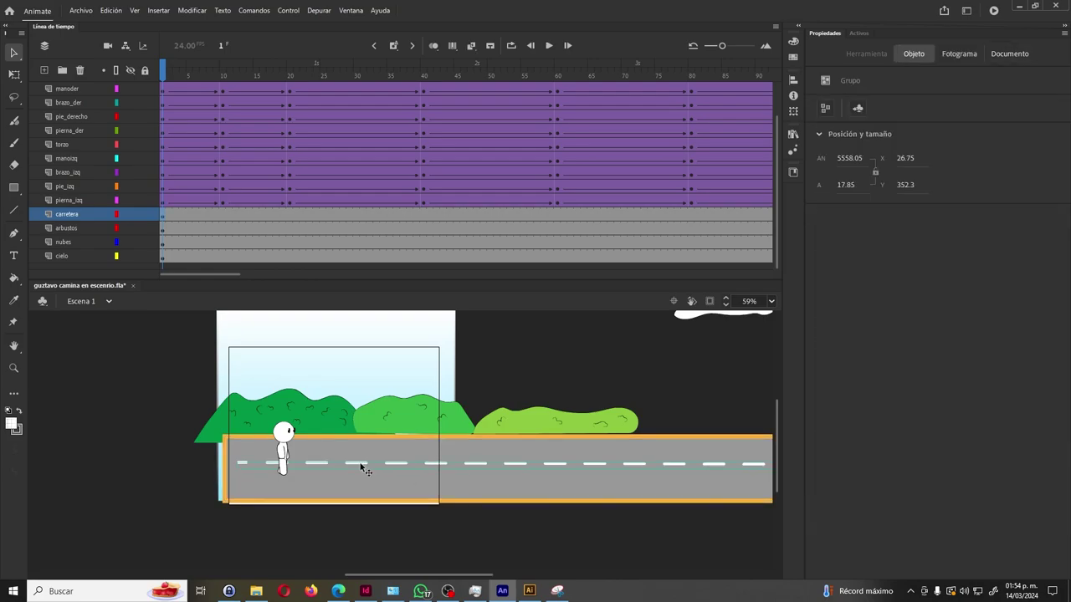
key("Delete")
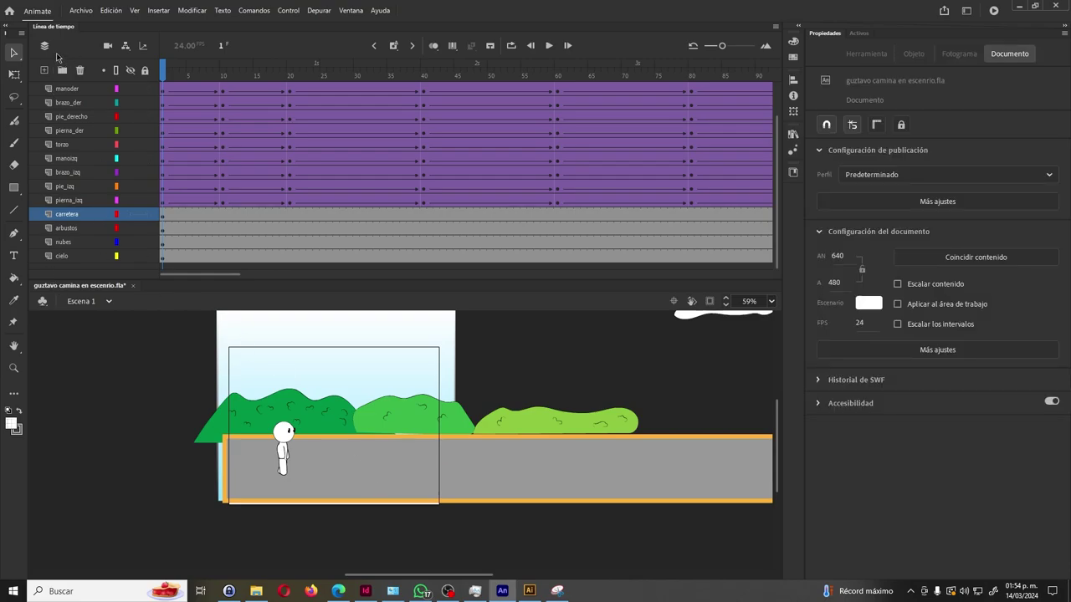
left_click(44, 69)
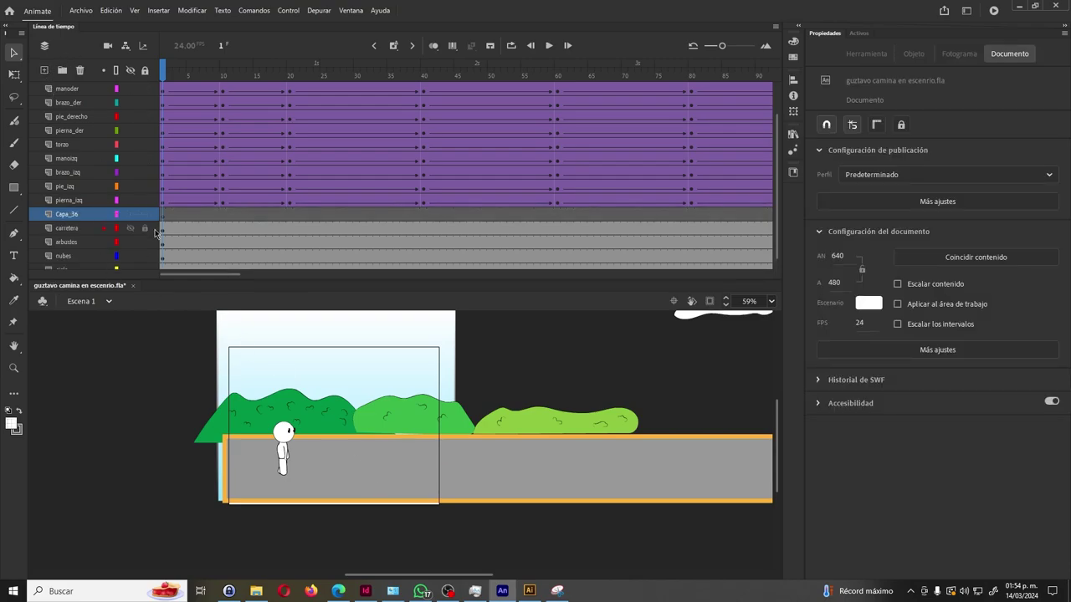
key("ctrl+shift+v")
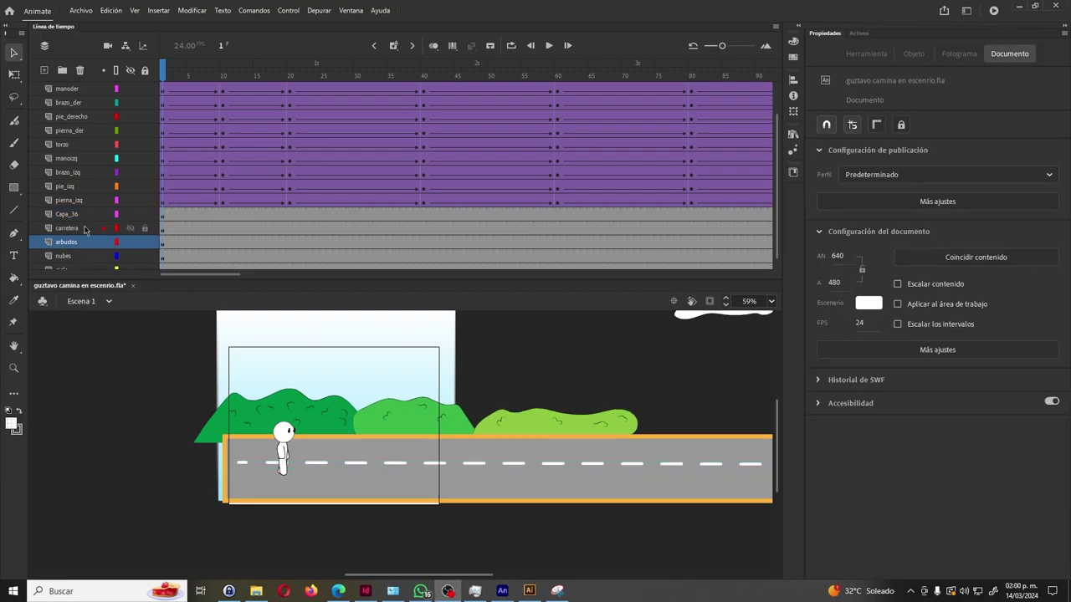
Select the lane lines' new layer above carretera and rename it rayas_piso.
left_click(163, 220)
left_click(163, 219)
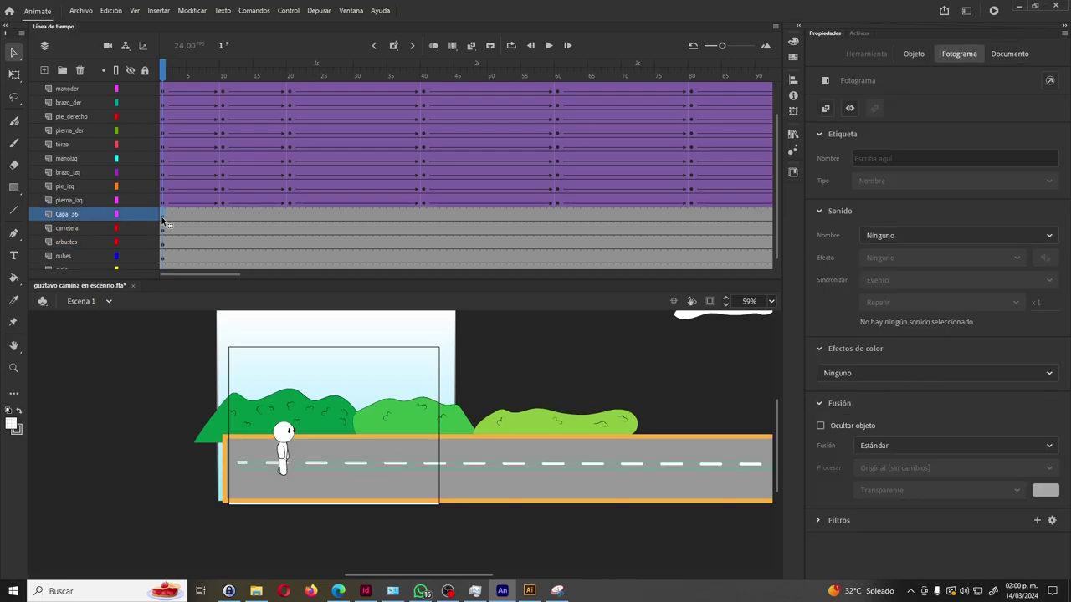
double_click(68, 215)
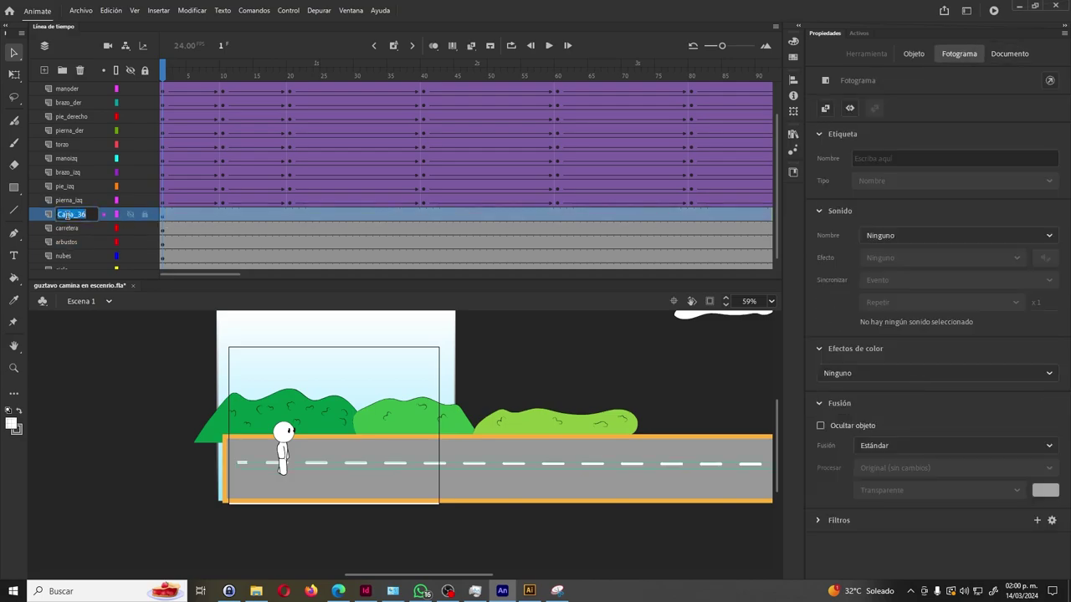
type("rayas_piso")
key("Return")
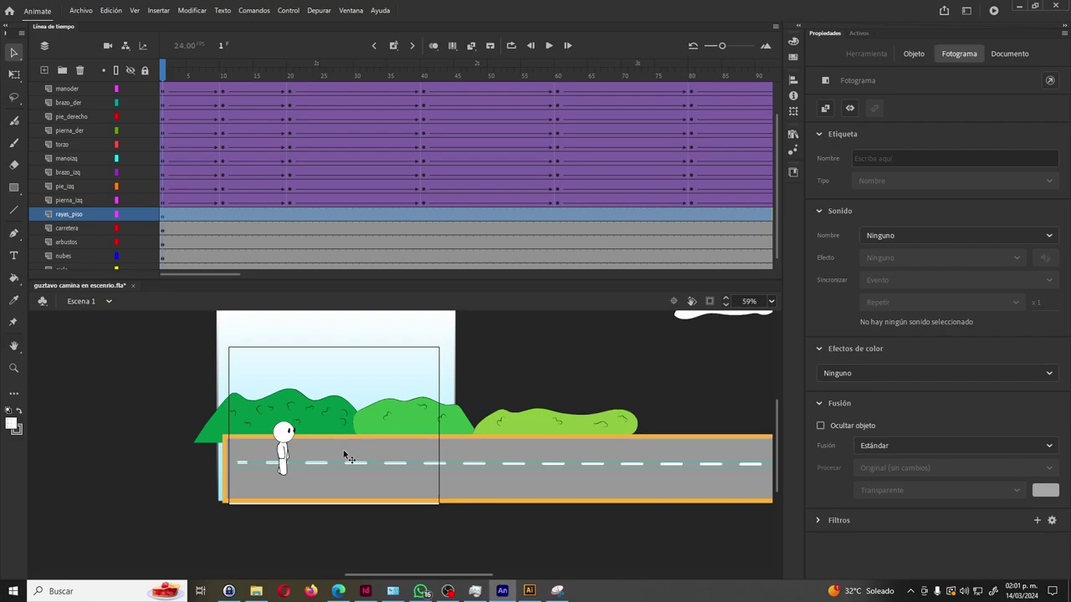
Move all the nubes clouds down and shrink them with Free Transform to about 1613 × 88 px at about X 103, Y 10.
left_click(527, 377)
scroll(318, 471, "up", 5)
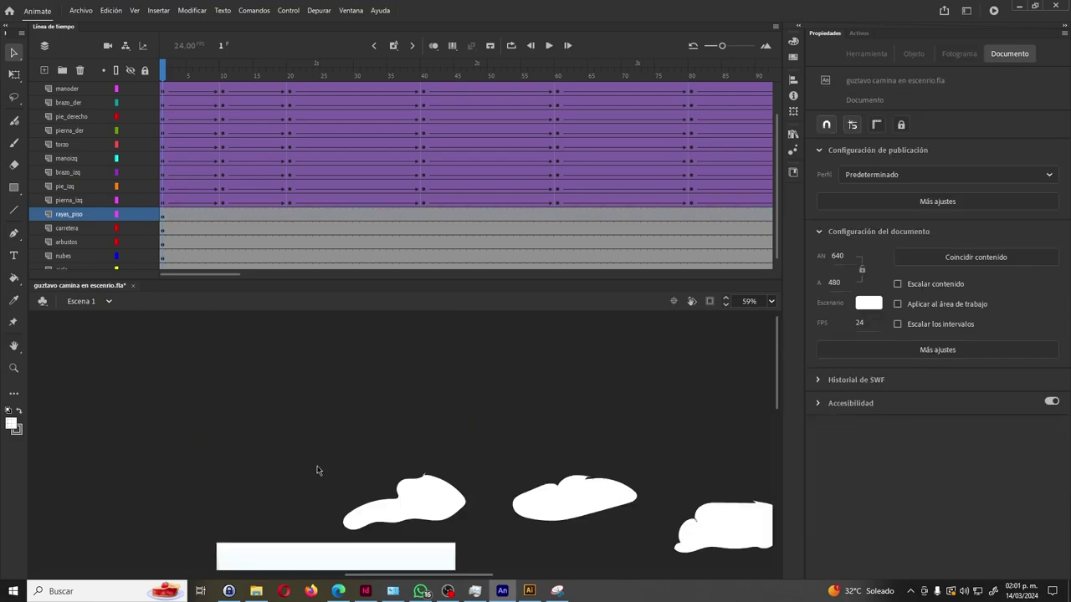
scroll(317, 470, "down", 4)
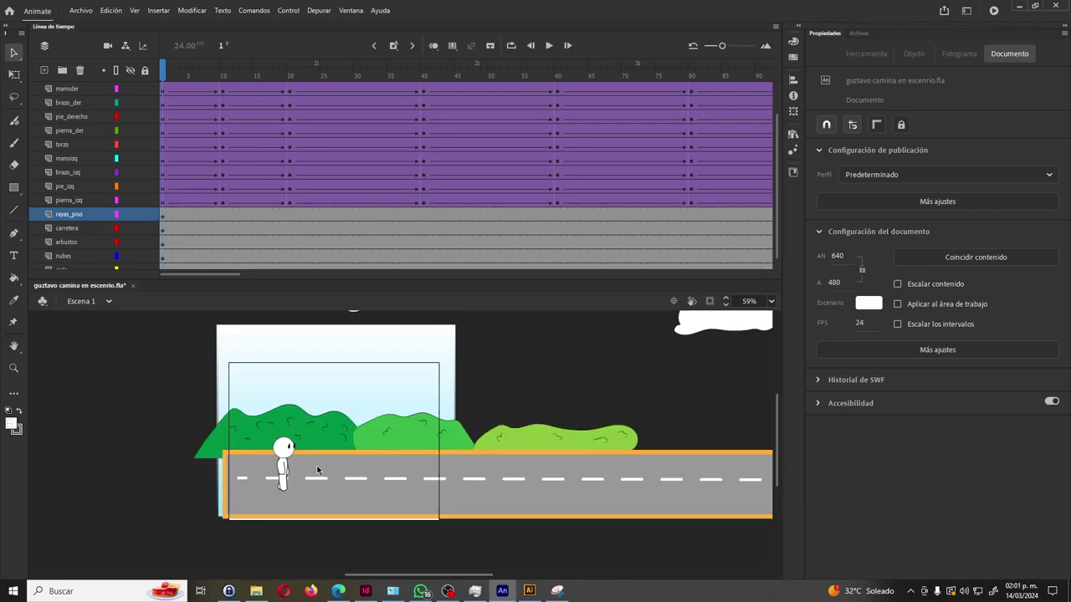
key("z")
left_click(435, 445, "alt")
key("h")
left_click_drag(556, 406, 338, 413)
key("v")
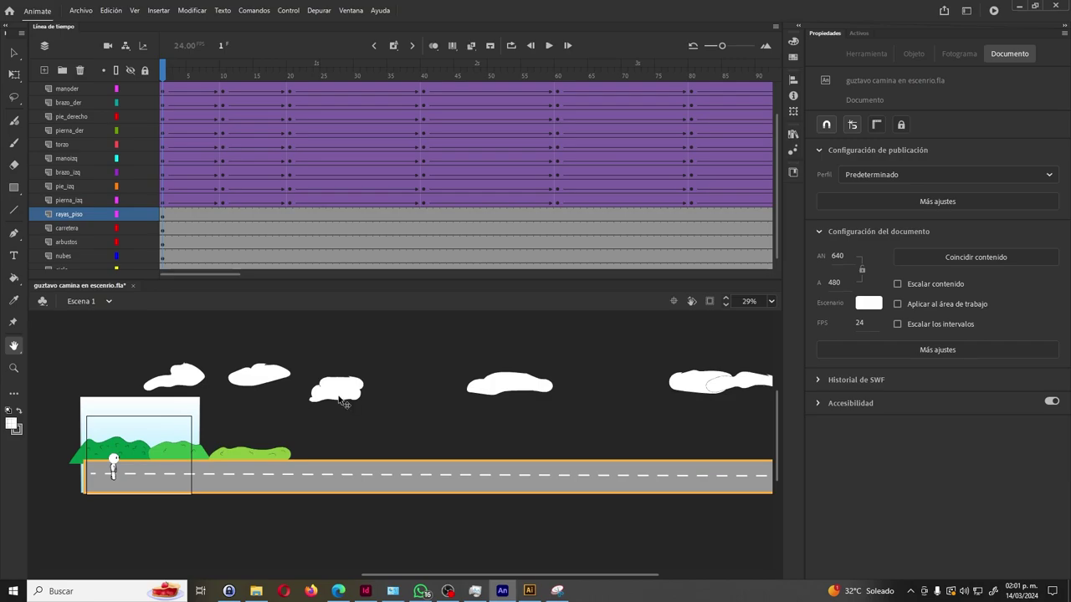
left_click(338, 392)
left_click(164, 260)
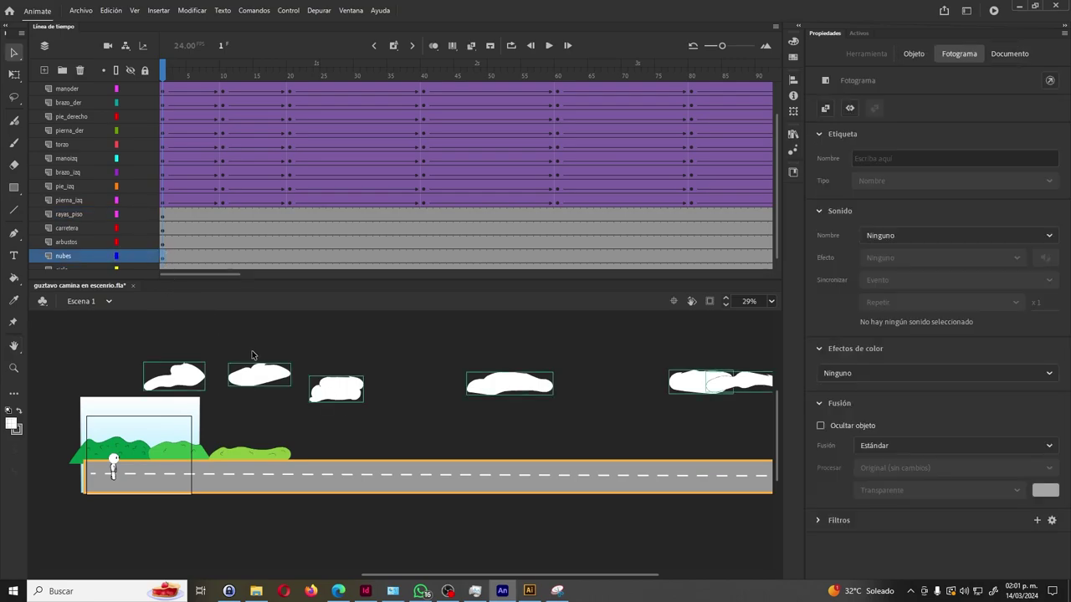
left_click_drag(255, 372, 253, 418)
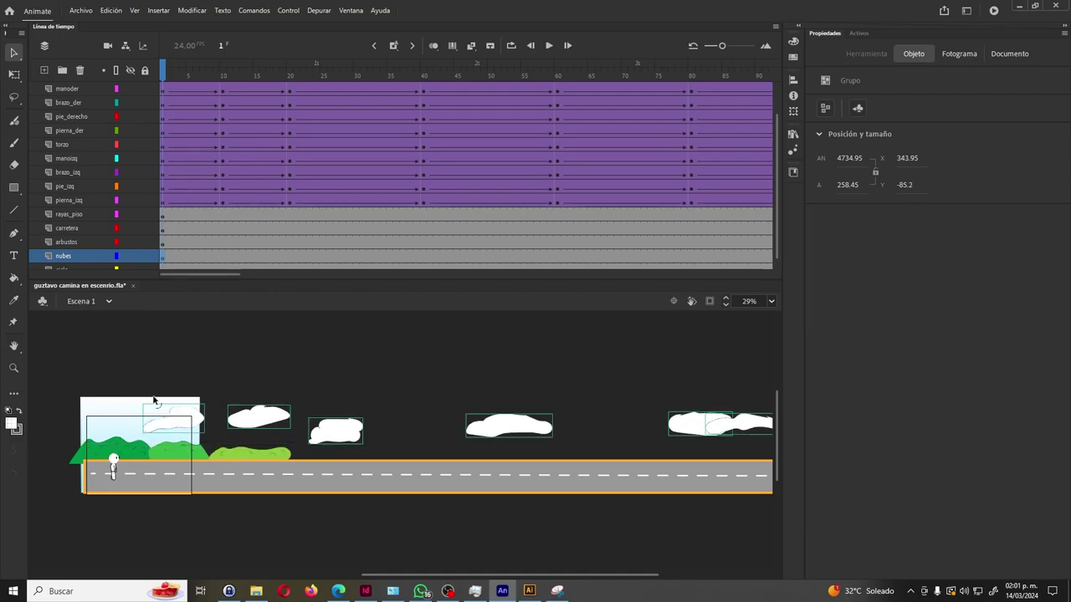
key("q")
left_click_drag(142, 402, 142, 429)
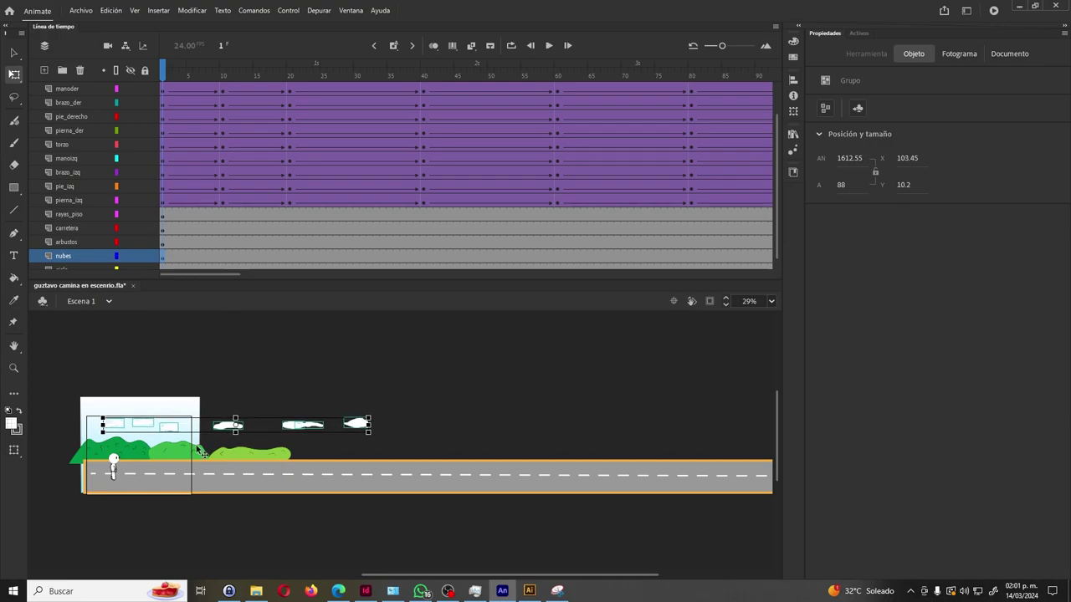
Turn on the rulers and the grid for the stage.
key("z")
left_click_drag(80, 401, 201, 502)
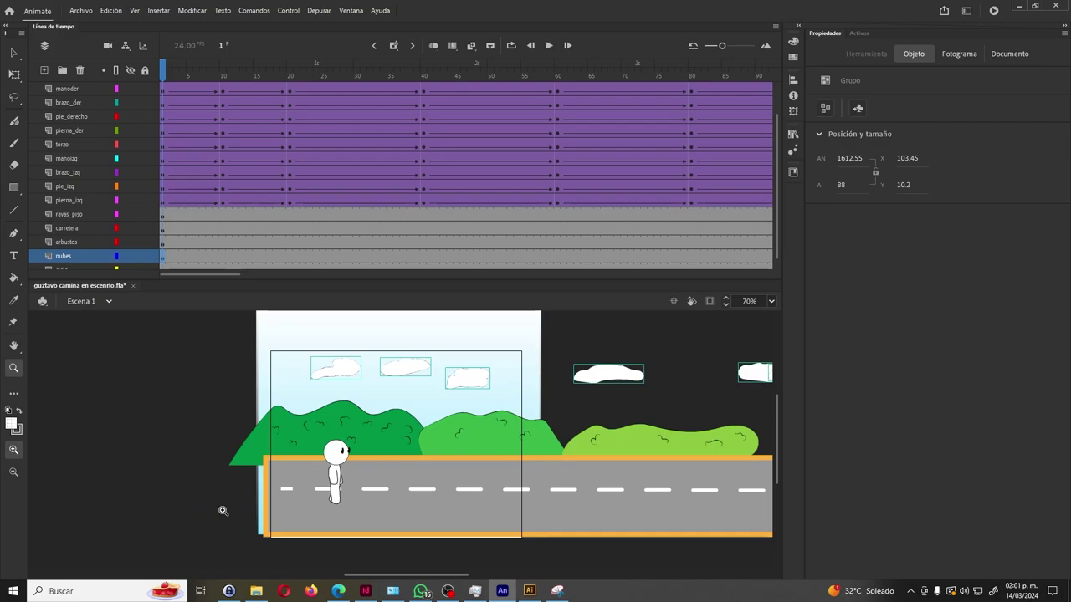
key("h")
left_click_drag(389, 456, 317, 461)
key("v")
left_click(134, 11)
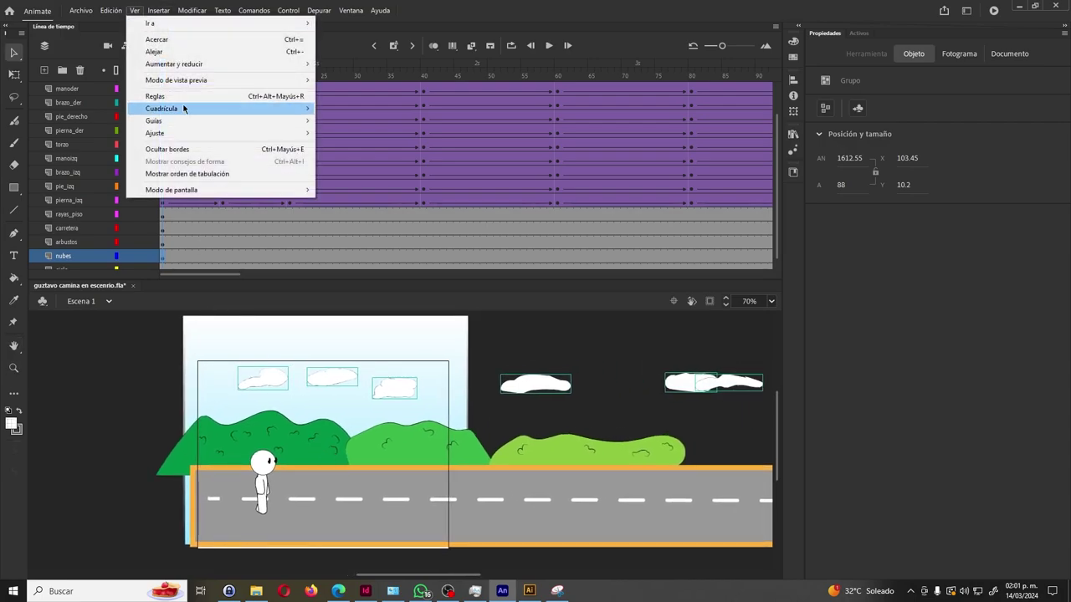
left_click(190, 97)
left_click(133, 11)
mouse_move(178, 109)
left_click(343, 110)
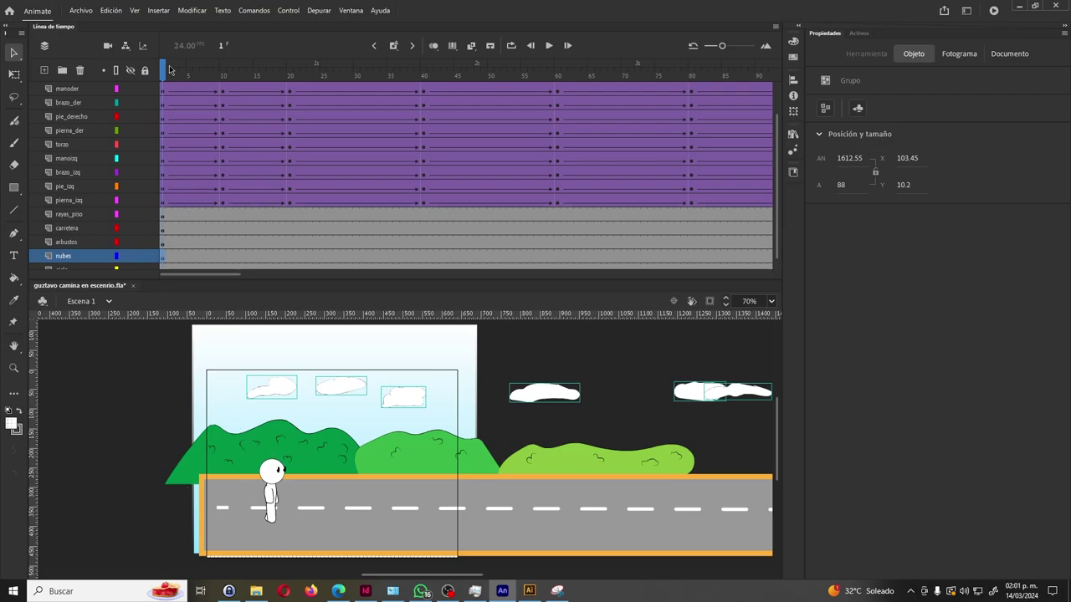
Edit the grid so it shows over objects with 30 px horizontal and 30 px vertical spacing.
left_click(134, 11)
mouse_move(185, 110)
left_click(334, 121)
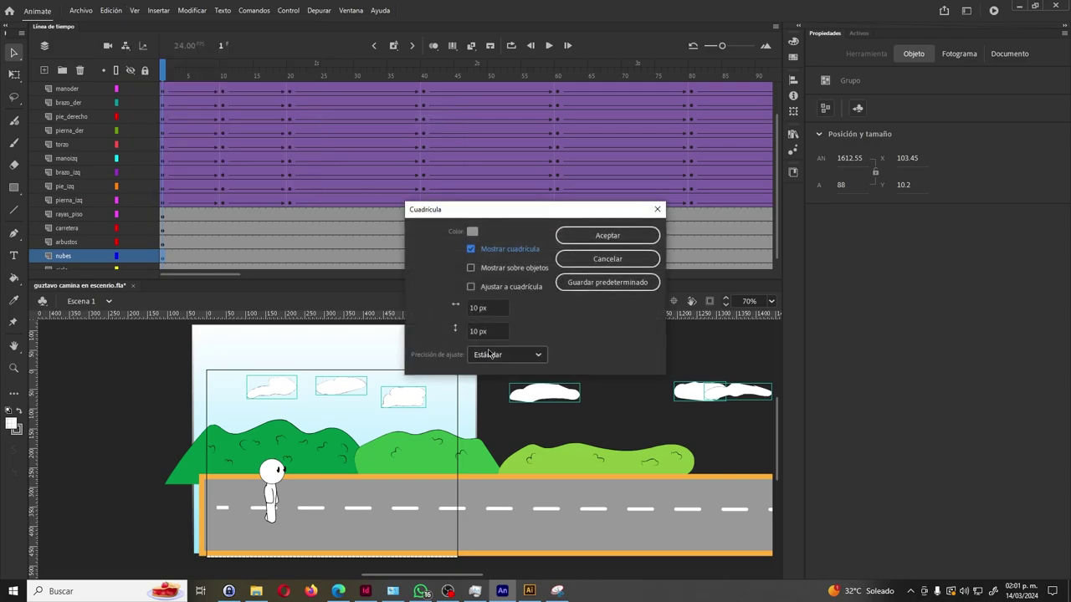
left_click(505, 252)
left_click(494, 270)
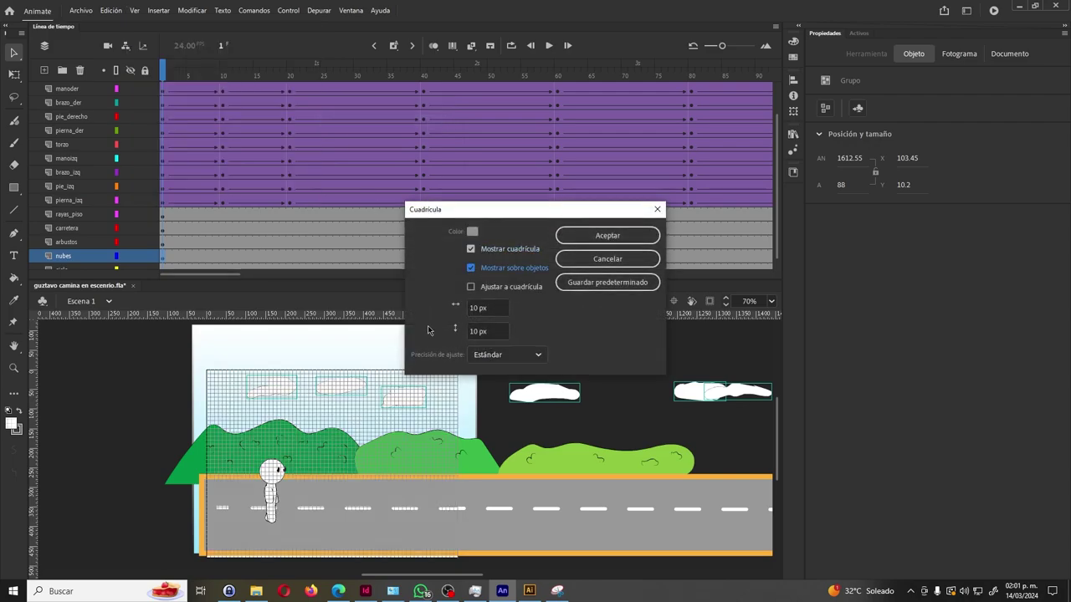
left_click(495, 310)
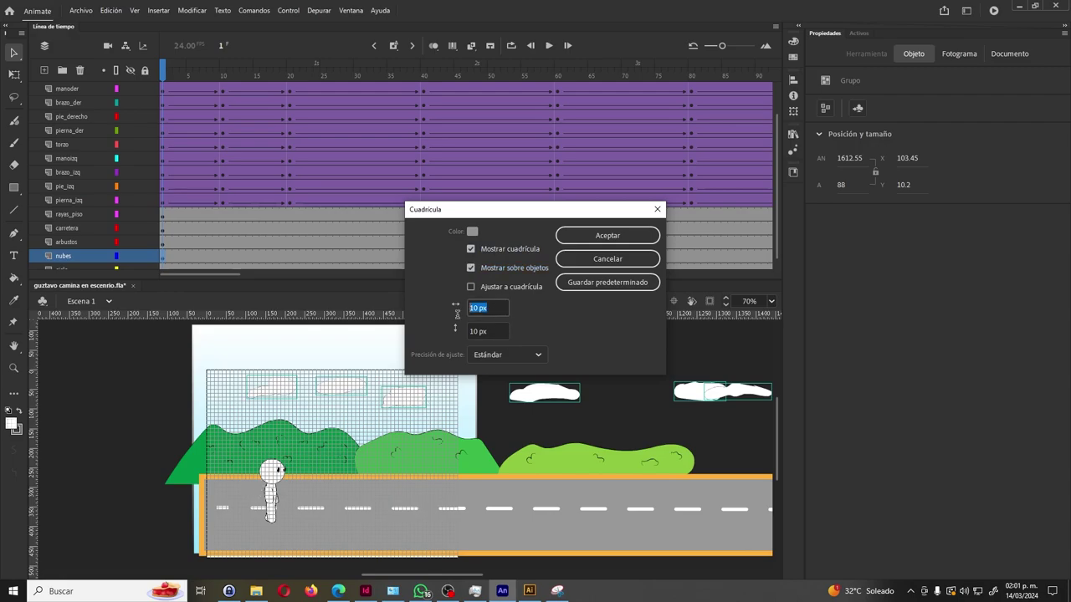
type("30")
key("Tab")
type("30")
key("Tab")
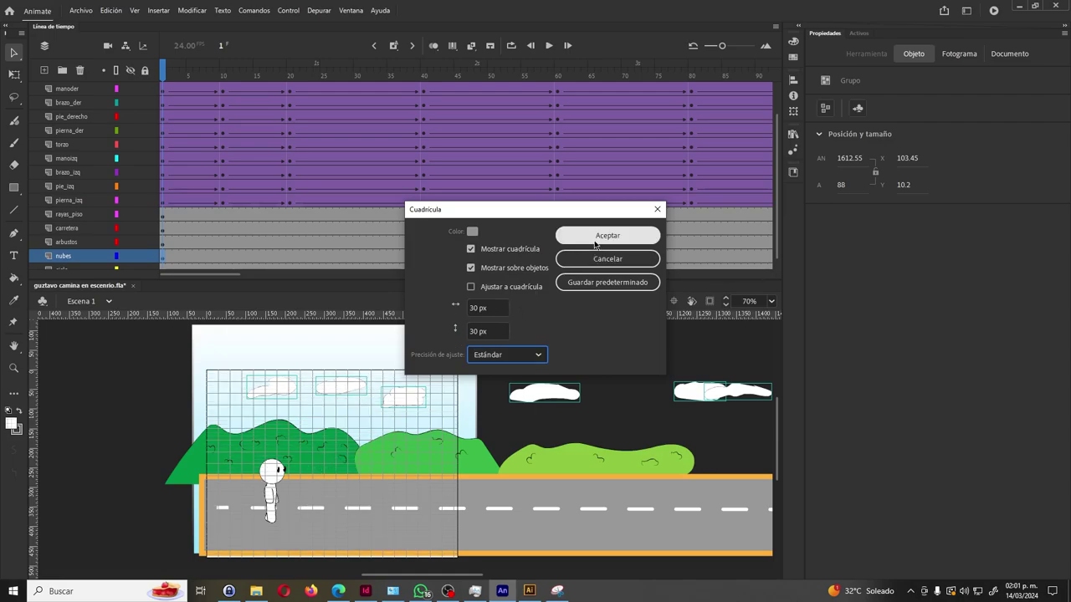
Try green and yellow (#FFFF00) as the grid colour.
left_click(472, 232)
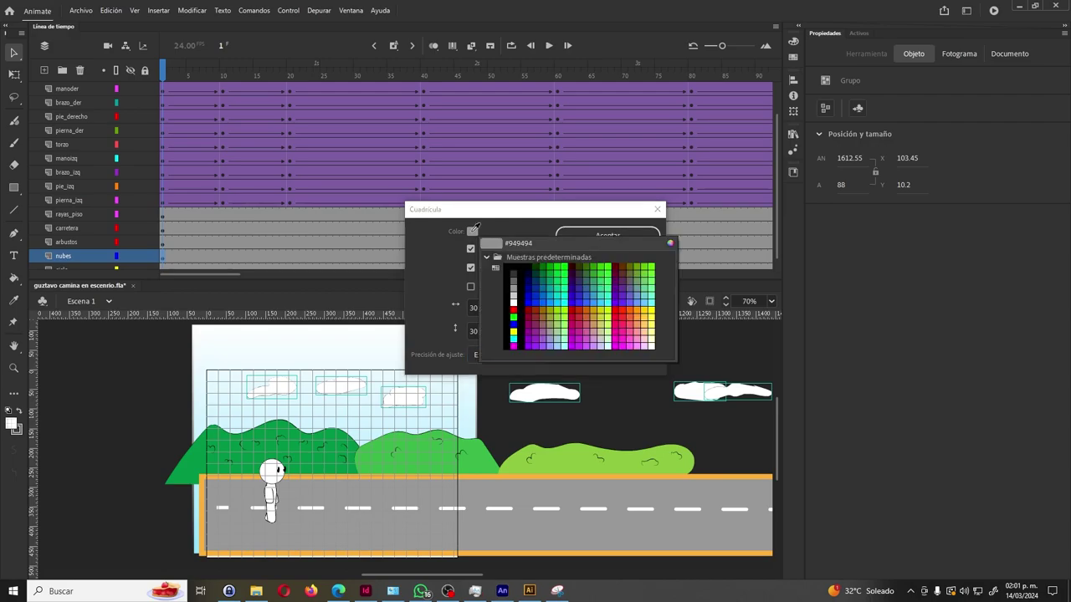
left_click(546, 262)
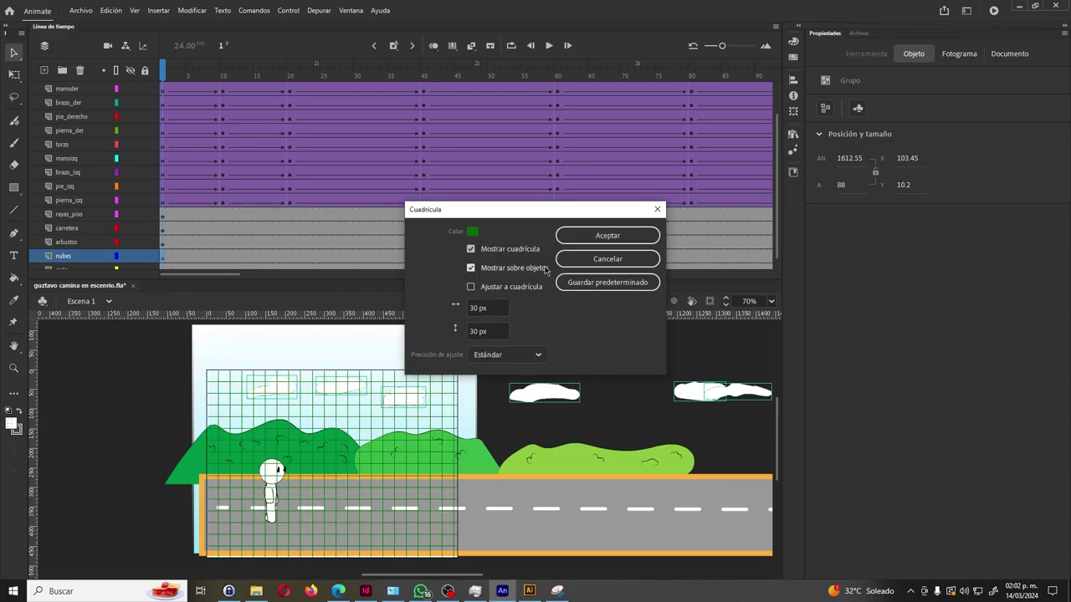
left_click(472, 232)
left_click(651, 310)
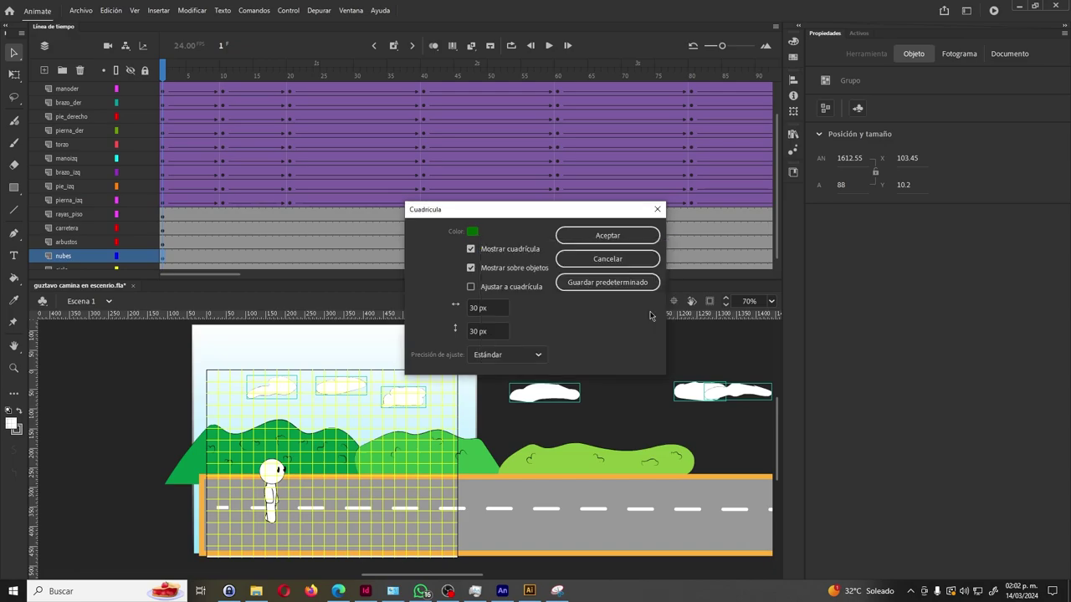
Set the grid colour to dark red and accept the grid settings.
left_click(472, 232)
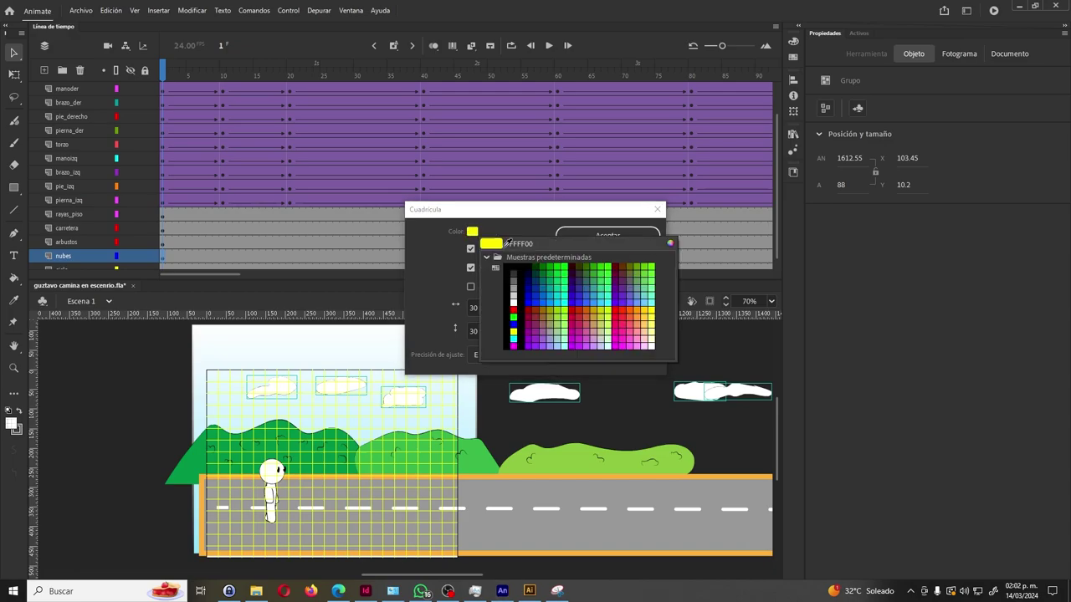
left_click(619, 316)
left_click(623, 239)
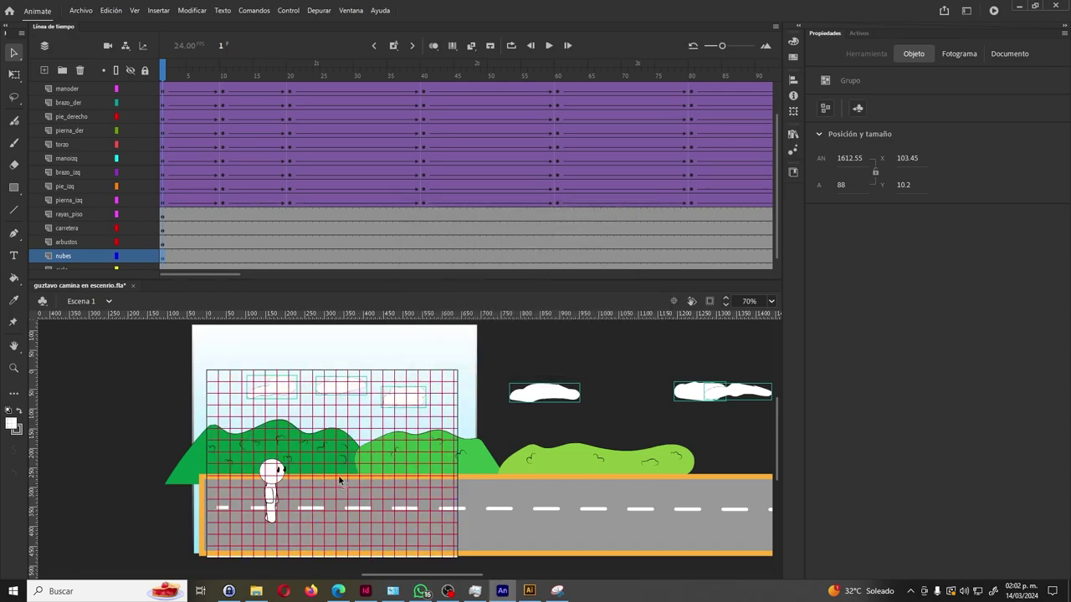
Move all the clouds together so they sit just inside the stage's upper edge, at about X 120, Y 2.
key("z")
left_click(338, 404)
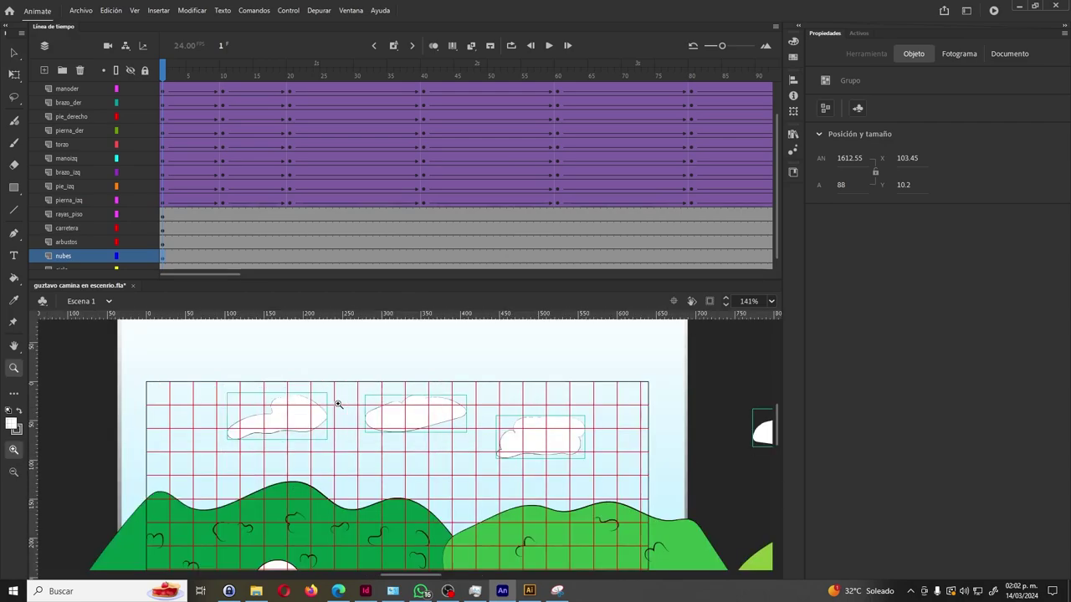
key("v")
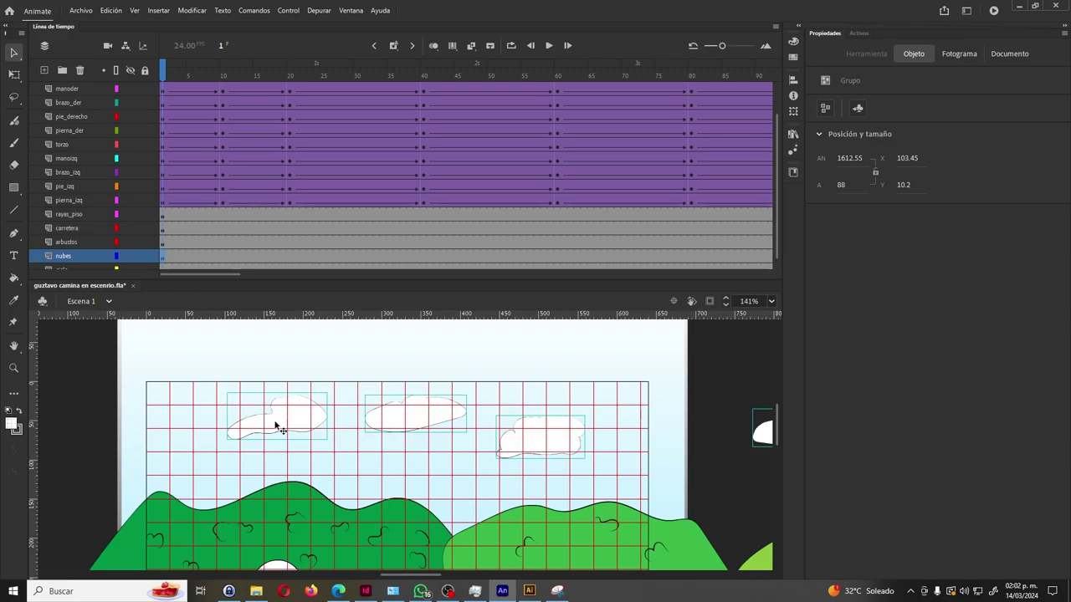
mouse_move(276, 426)
left_mouse_down()
mouse_move(288, 430)
mouse_move(289, 414)
left_mouse_up()
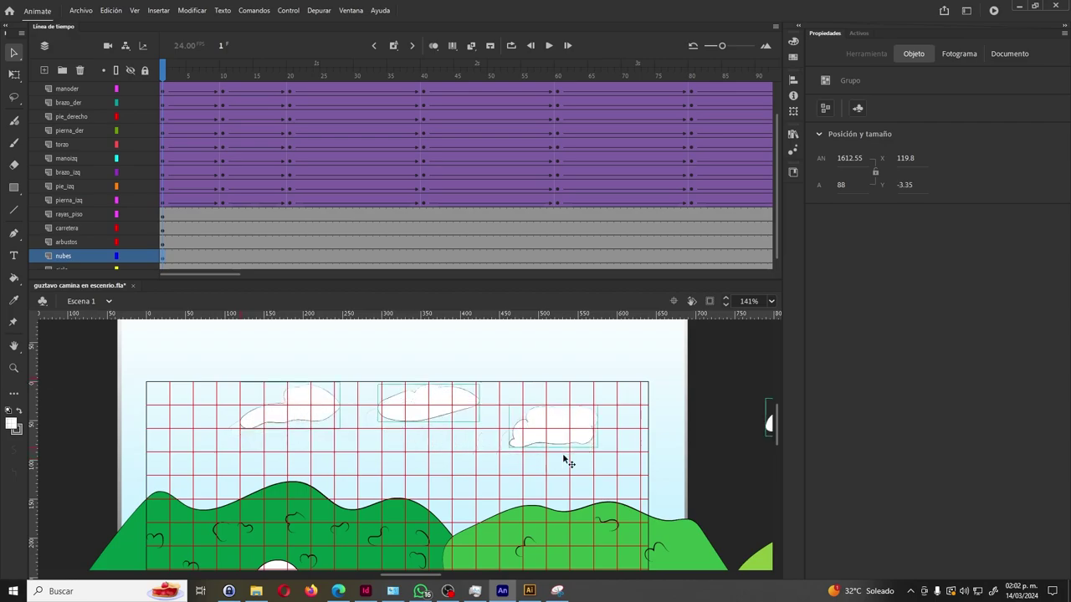
left_click_drag(556, 441, 557, 445)
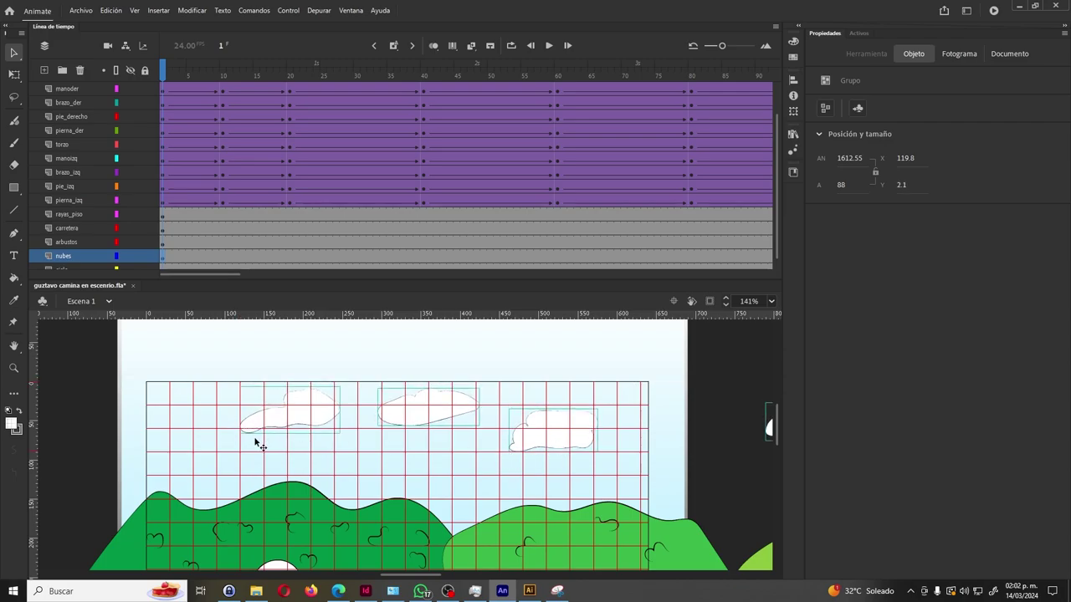
left_click(164, 261)
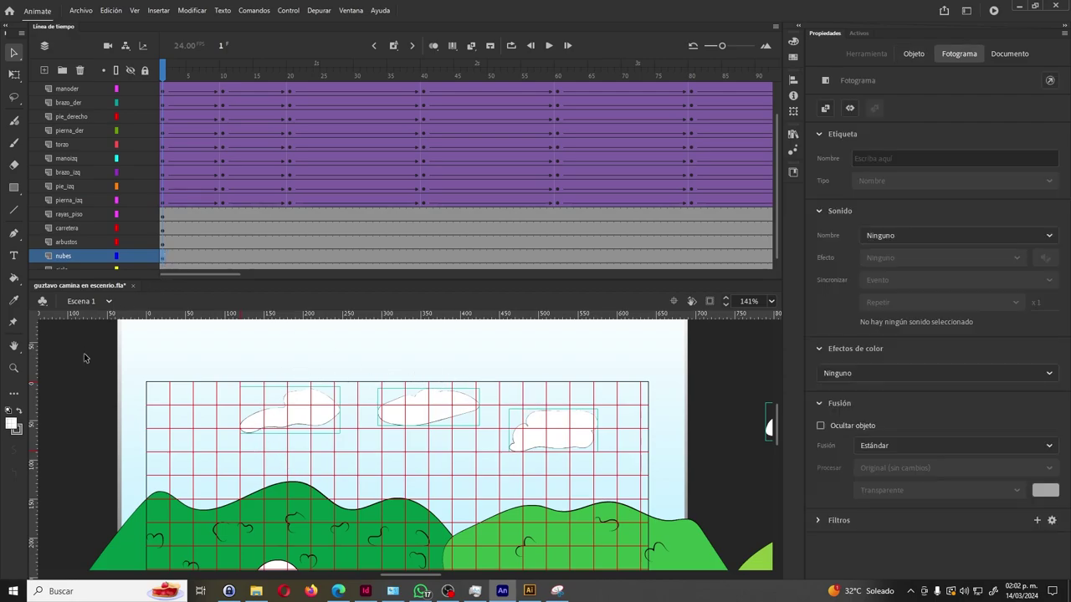
left_click(168, 267)
left_click(163, 262)
left_click(450, 469)
key("z")
left_click(420, 497, "alt")
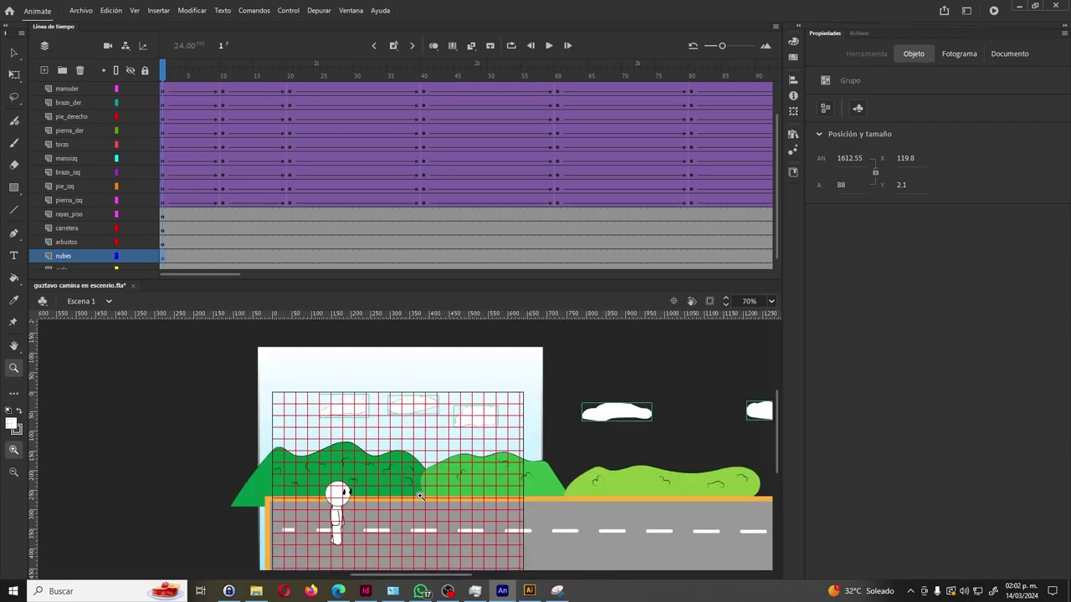
Select everything on the arbustos layer in frame 1 and nudge all the bushes up by four steps.
key("h")
left_click_drag(420, 496, 292, 443)
key("v")
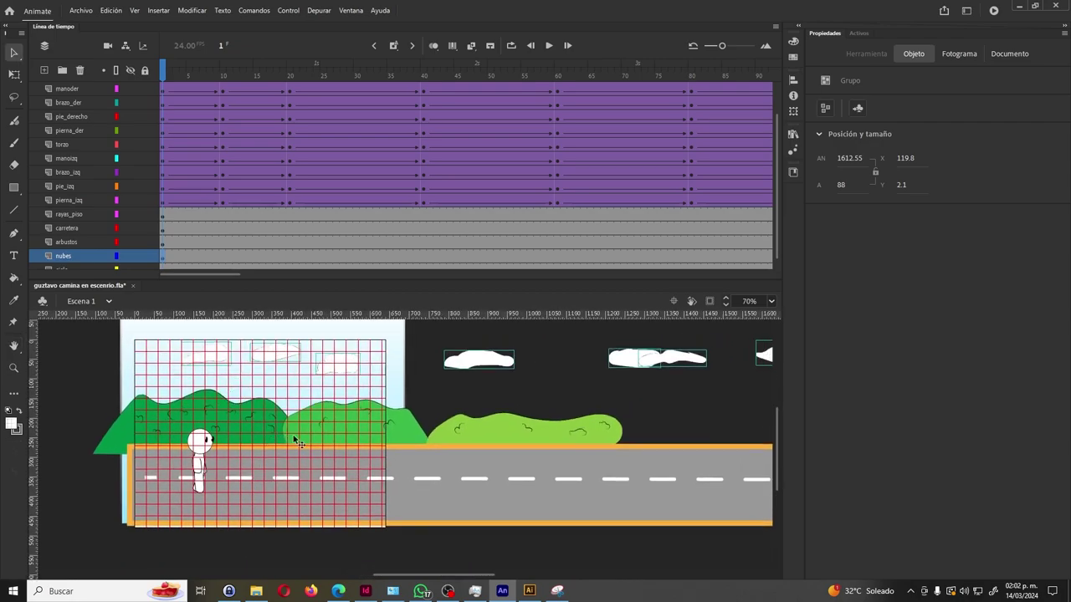
left_click(406, 433)
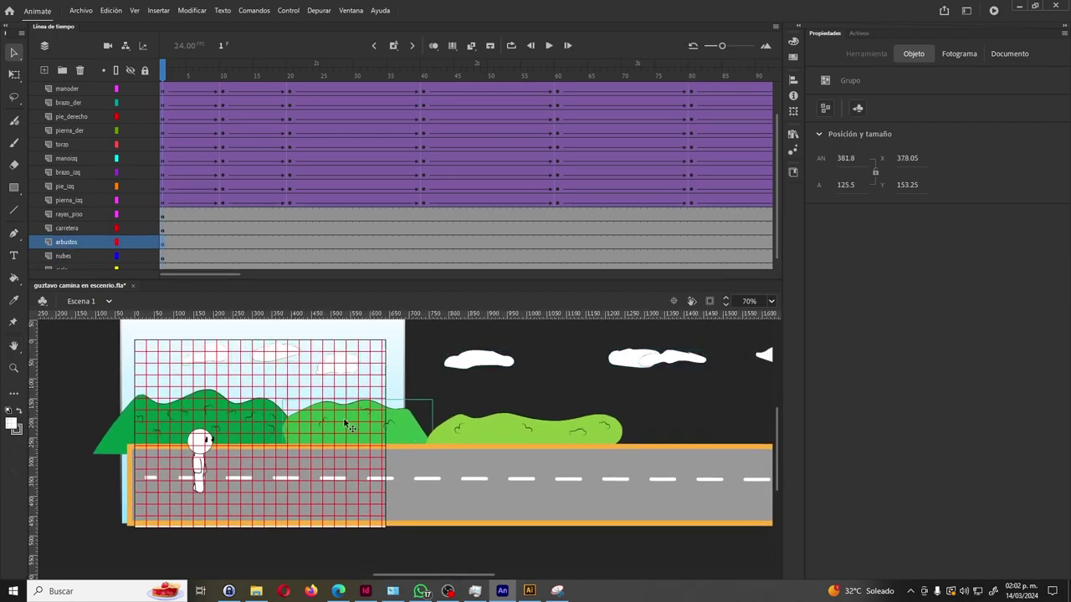
left_click(163, 244)
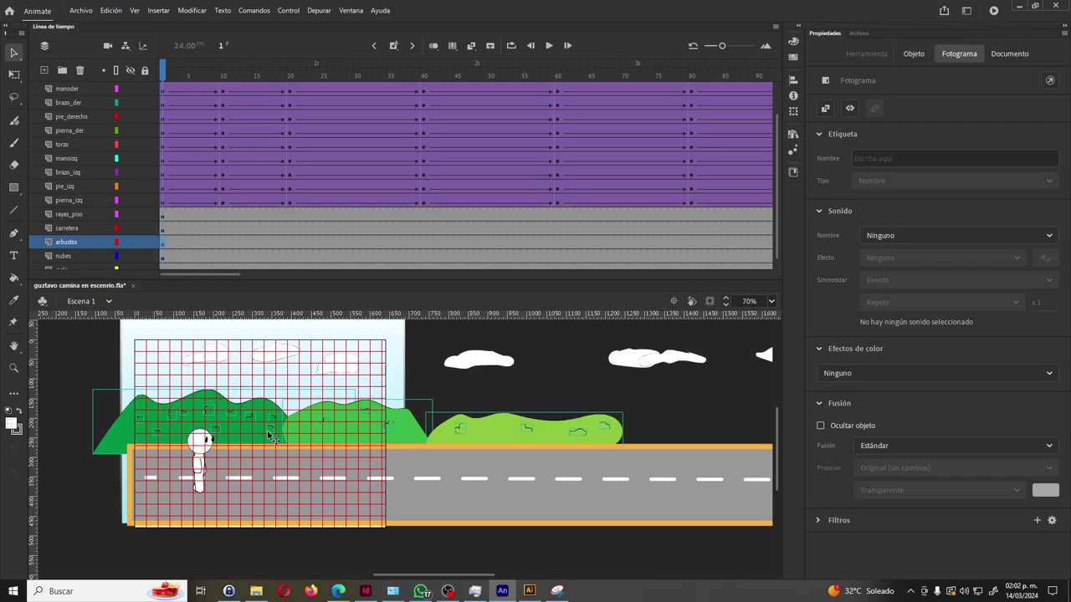
key("Up")
key("Up")
key("Up")
key("Up")
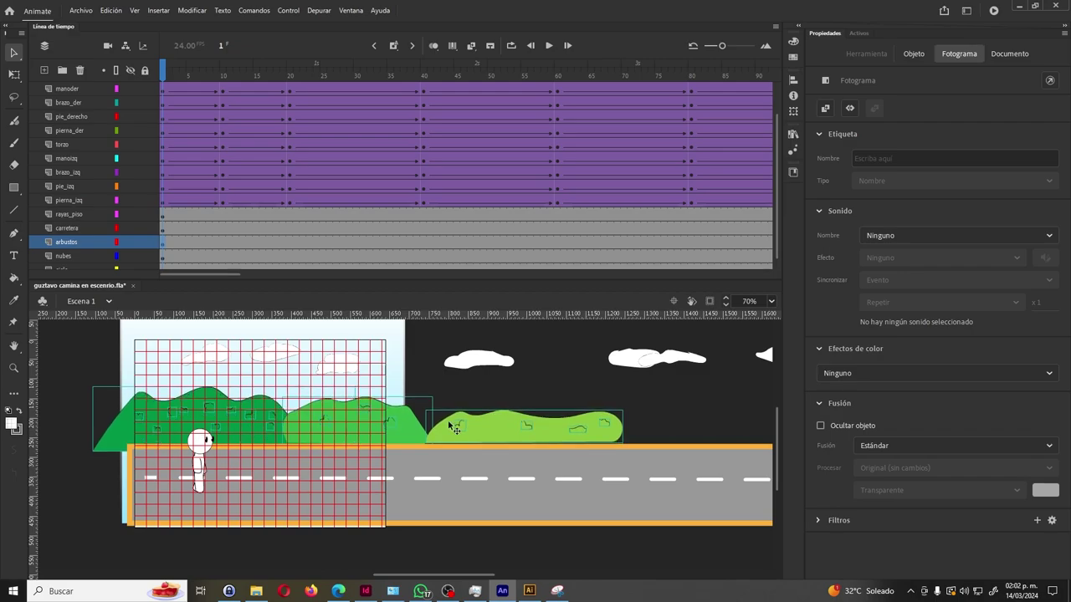
key("Escape")
Adjust the light-green and middle bushes slightly downward so their bases meet the road's upper edge.
left_click_drag(452, 392, 632, 444)
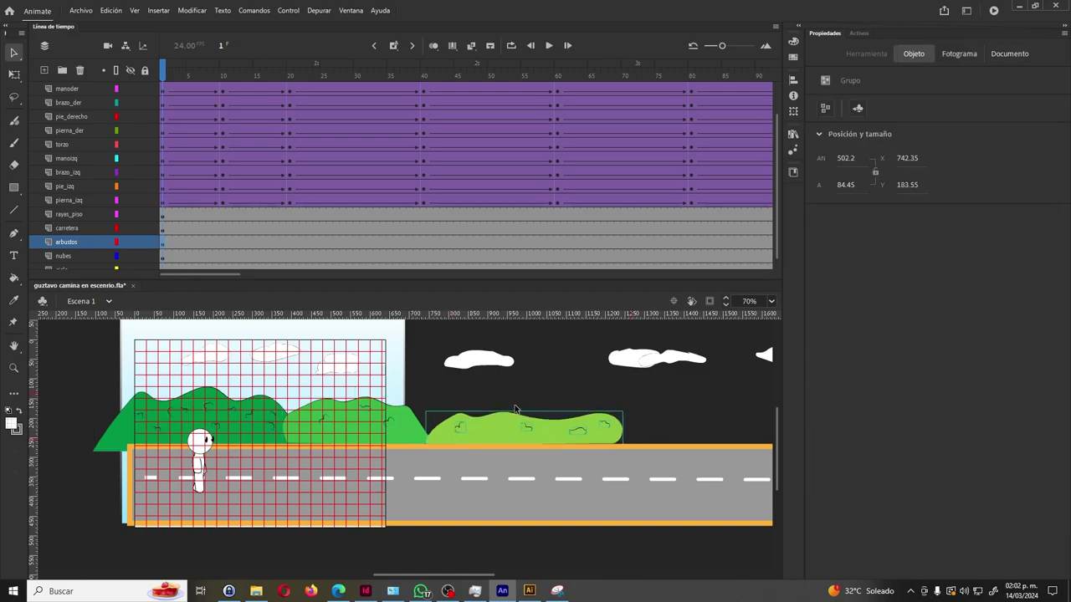
left_click(320, 432)
left_click(270, 412)
left_click_drag(382, 450, 383, 452)
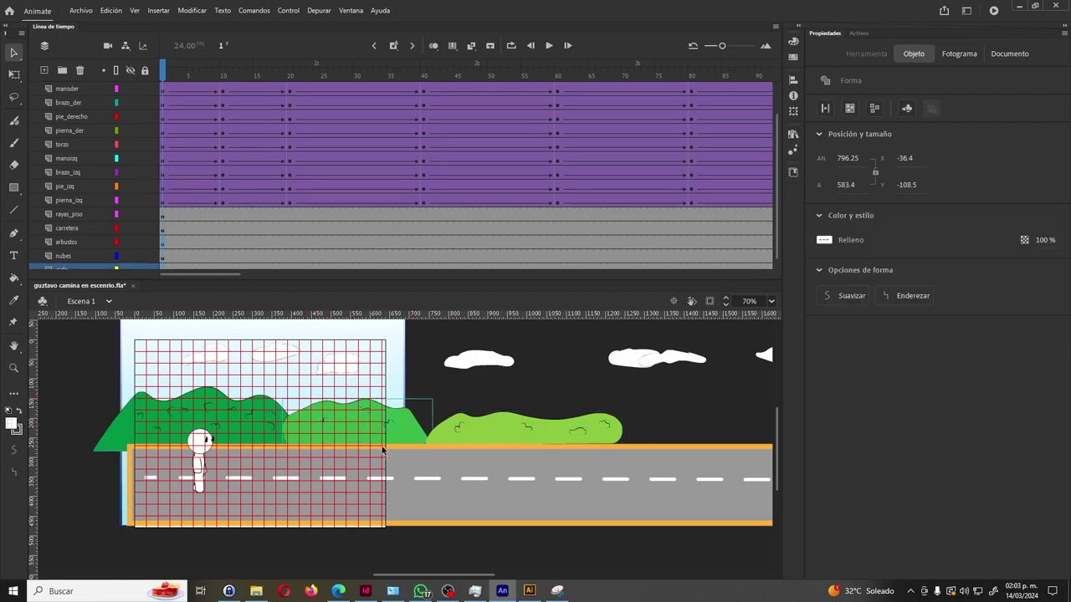
left_click(449, 394)
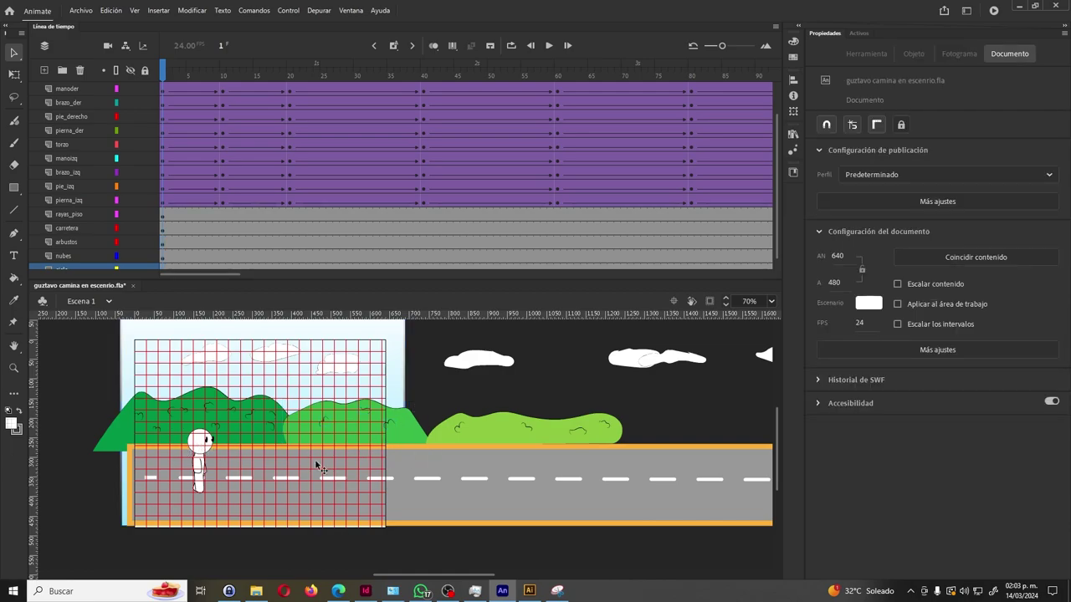
Shrink the road from its far end to about 771 px wide so it extends just past the stage.
left_click(433, 467)
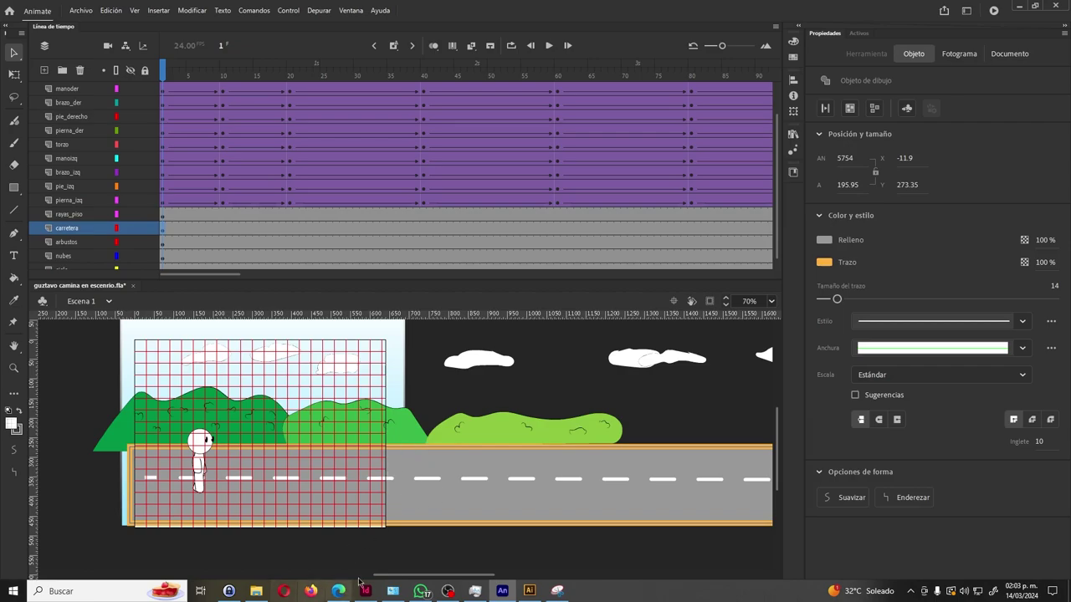
left_click_drag(410, 576, 719, 575)
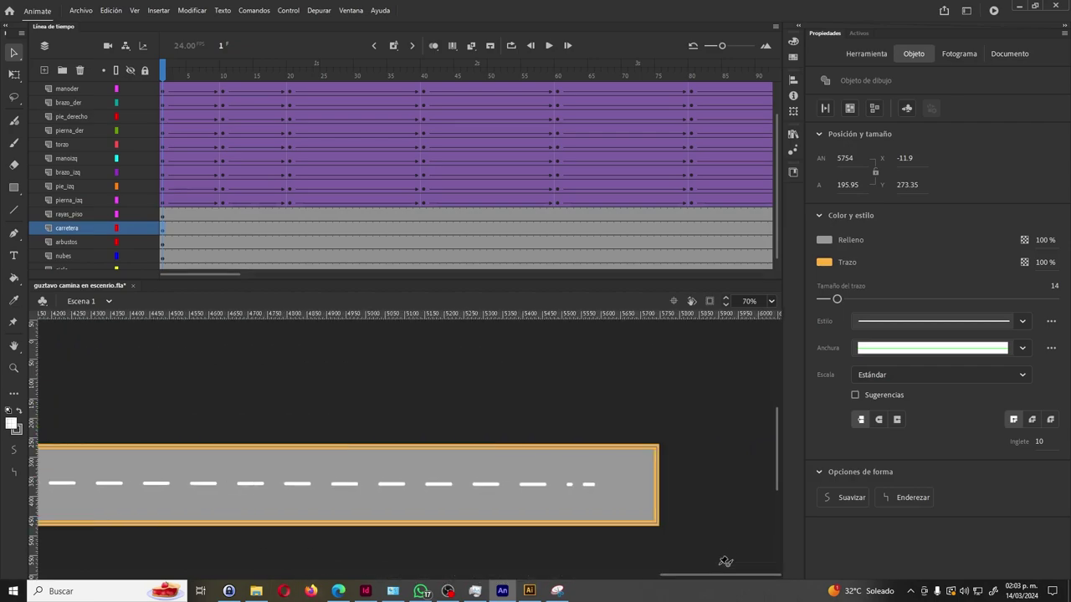
key("w")
key("q")
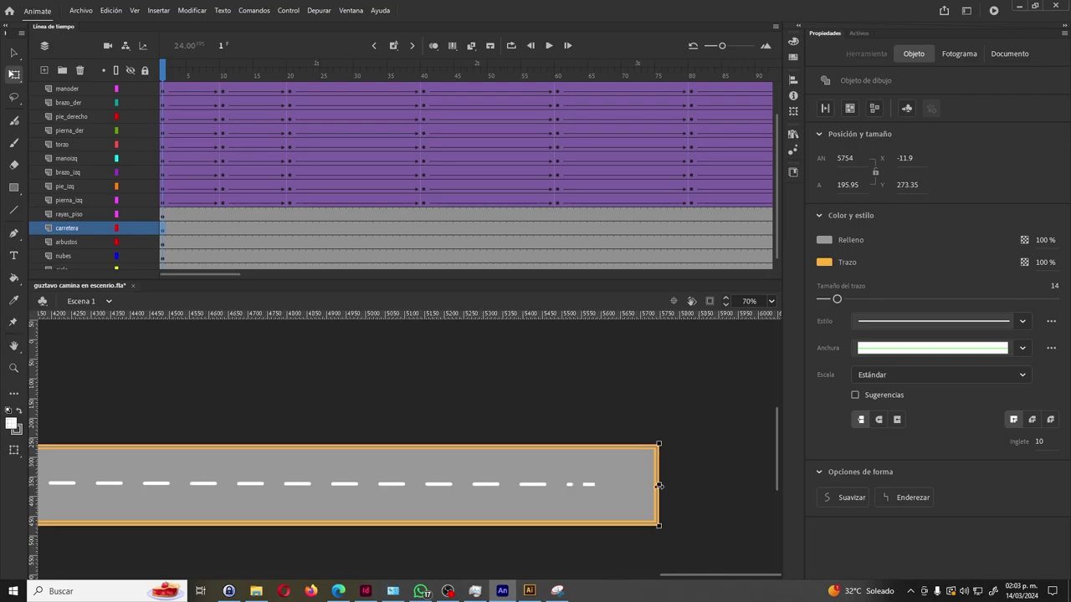
key("z")
left_click(276, 500, "alt")
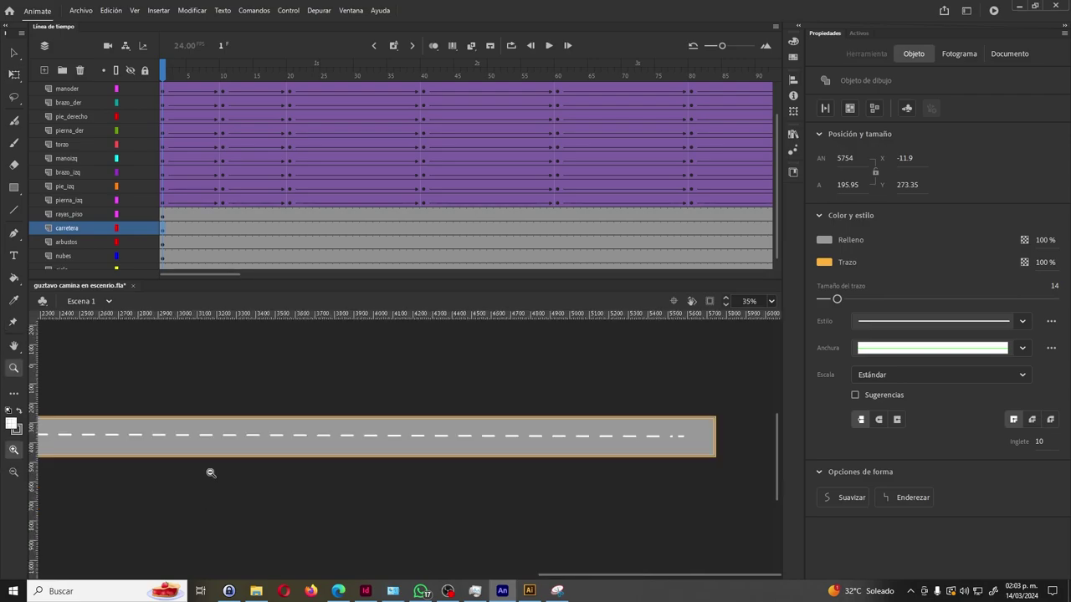
key("q")
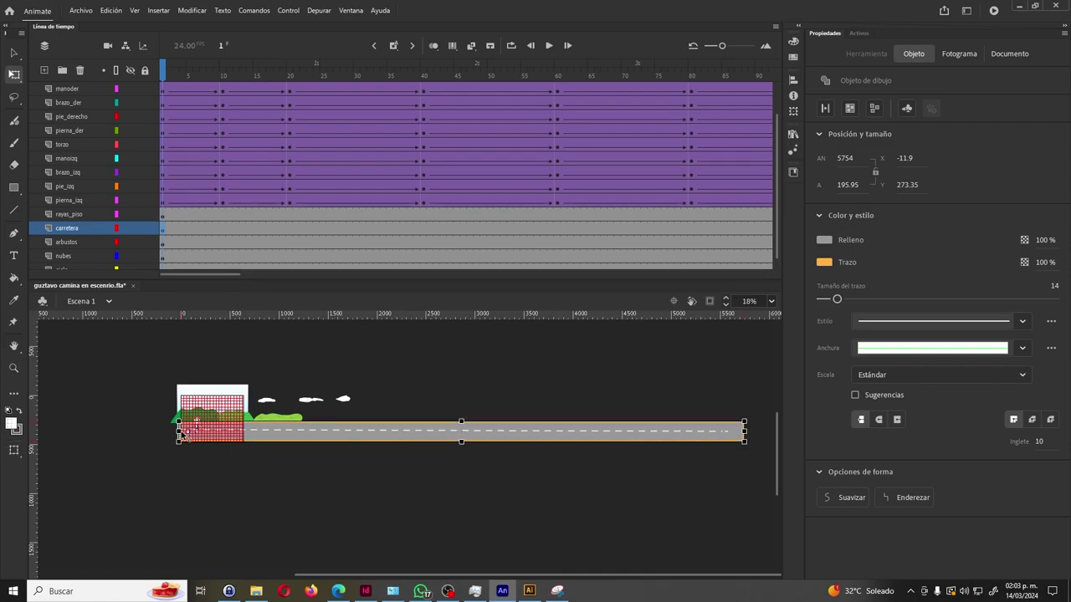
left_click_drag(713, 433, 255, 435)
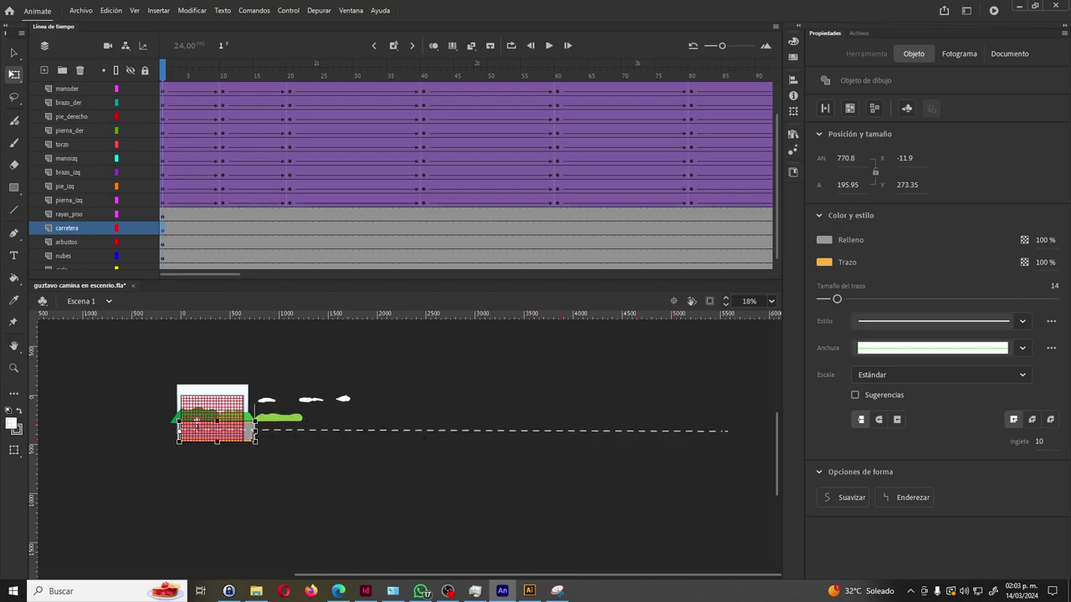
left_click(304, 466)
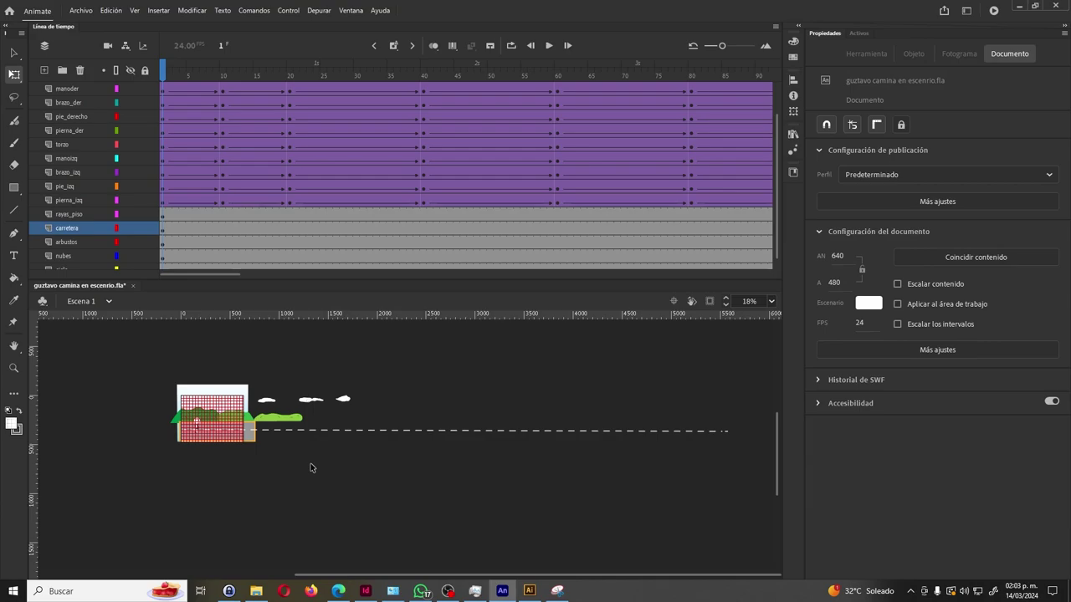
Move the dashed lane lines on rayas_piso left to about X -85, Y 352, so they start before the road.
key("z")
left_click_drag(165, 375, 255, 452)
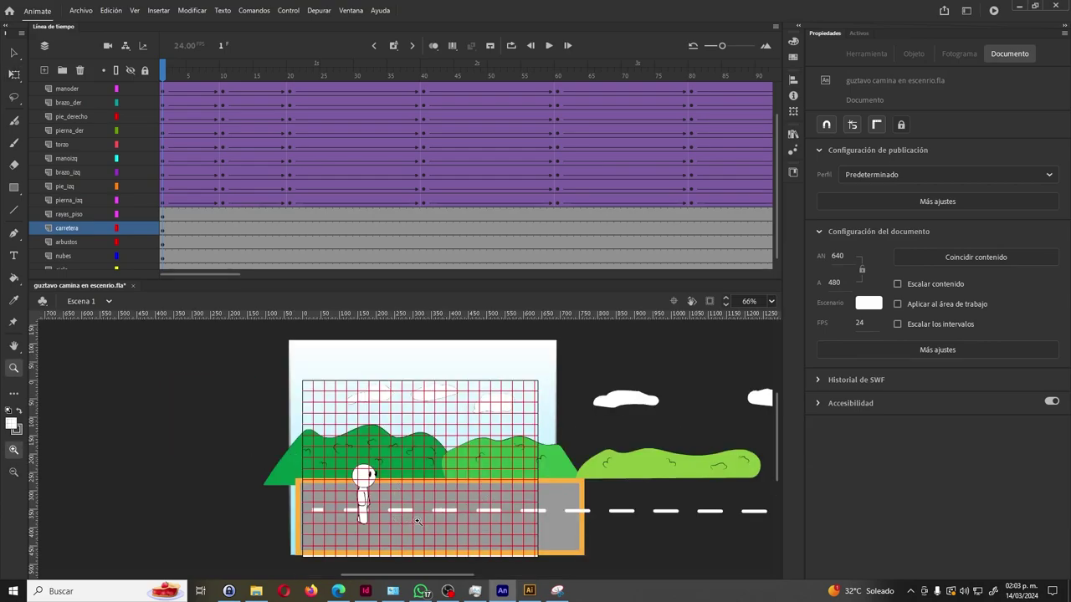
key("v")
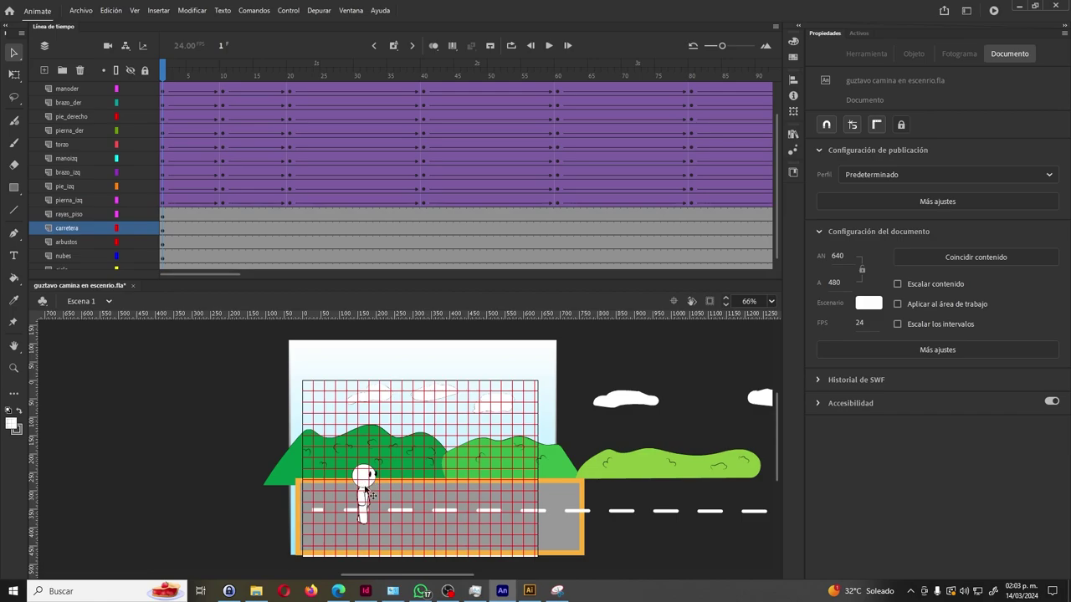
left_click_drag(164, 76, 163, 132)
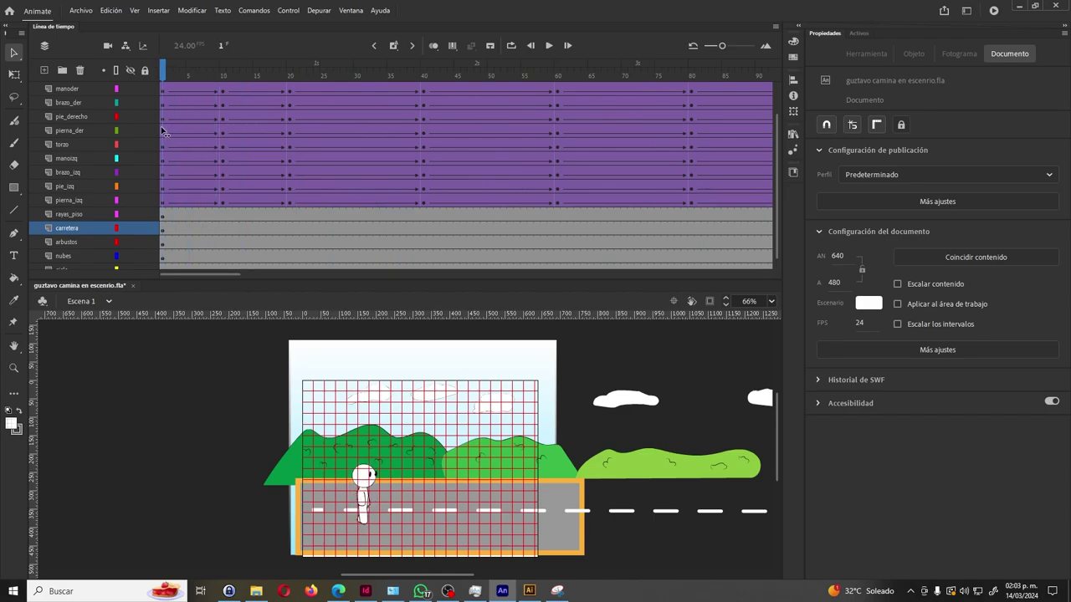
left_click(165, 218)
scroll(170, 241, "down", 1)
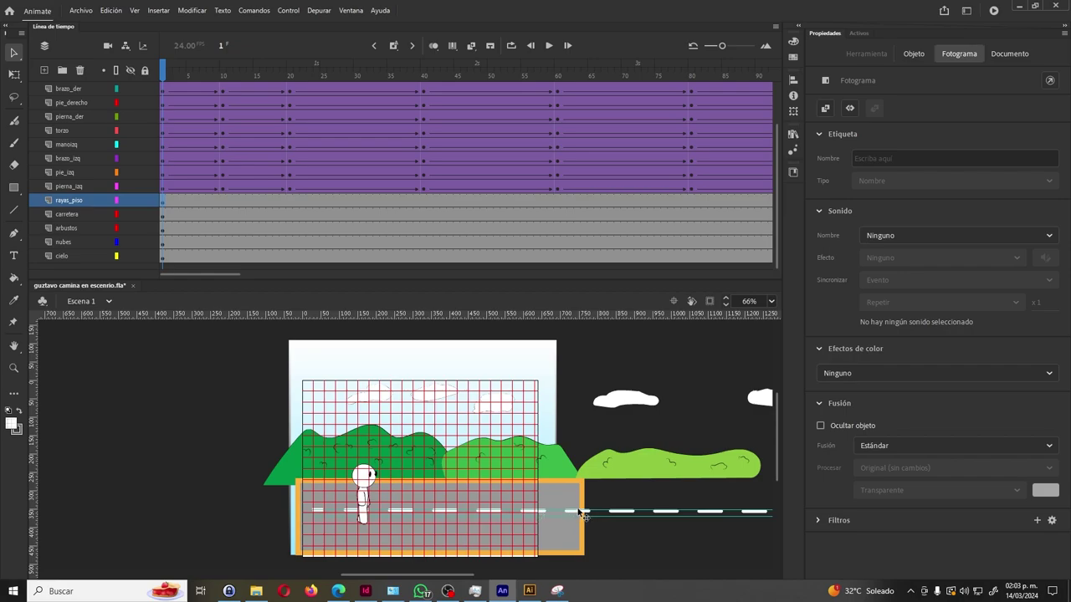
left_click_drag(583, 514, 544, 517)
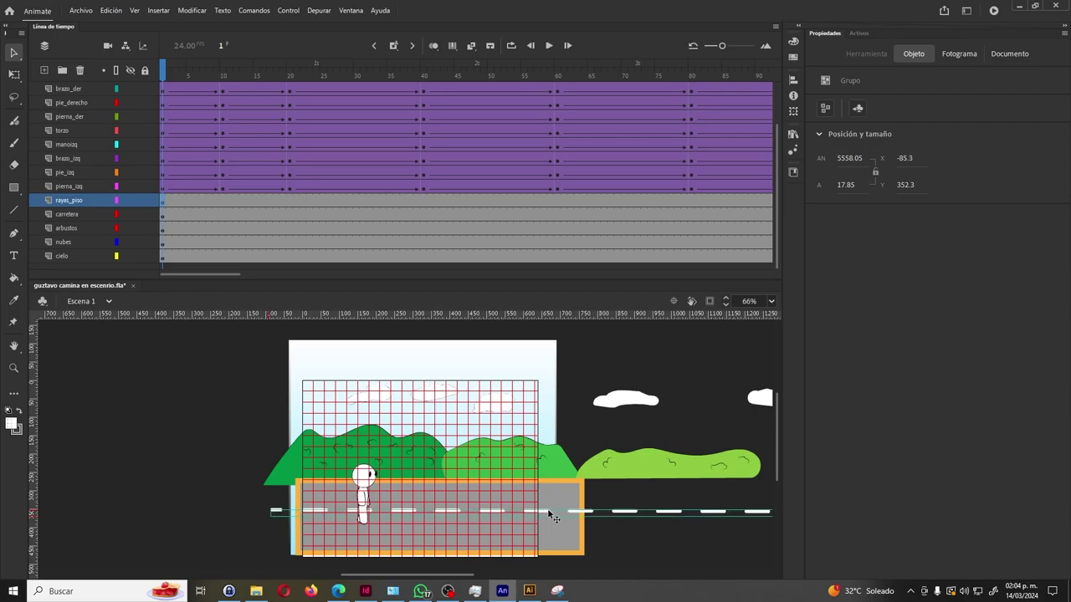
left_click(191, 486)
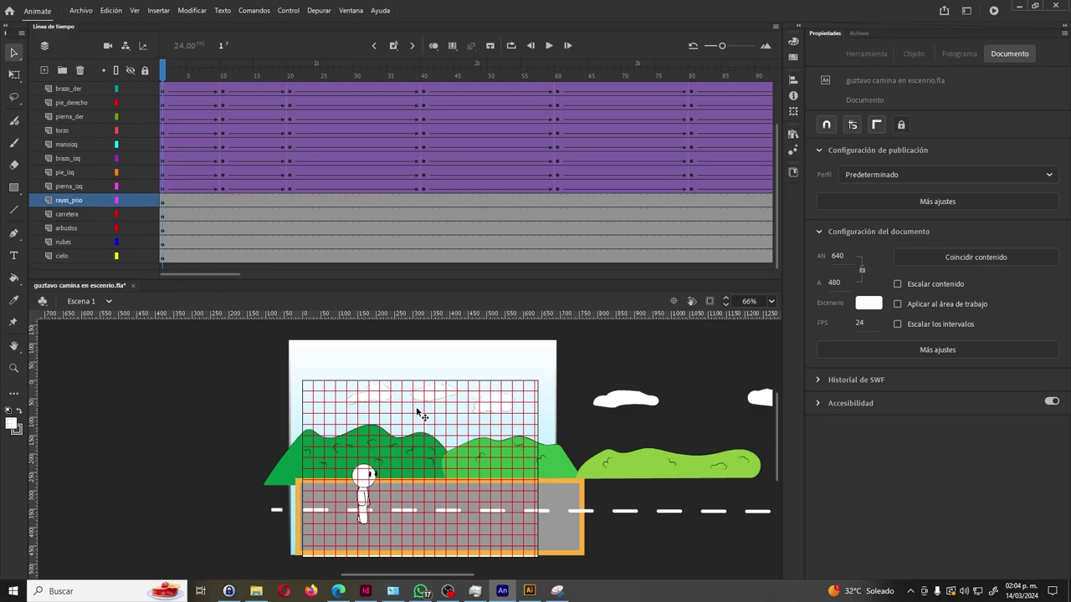
Lock all the layers and unlock only the nubes layer.
left_click(378, 397)
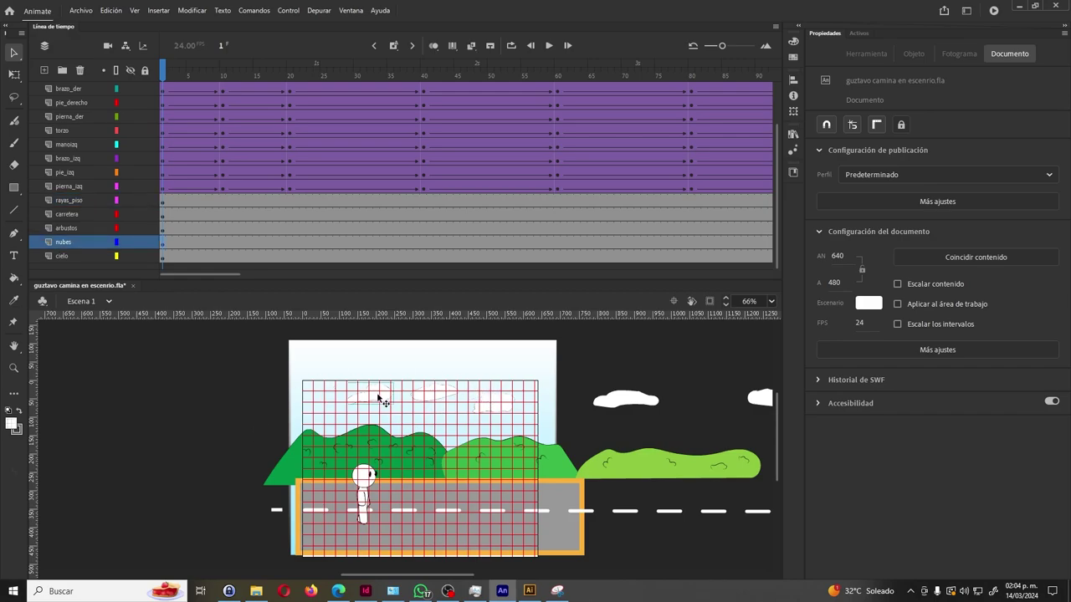
left_click_drag(146, 206, 148, 61)
scroll(154, 326, "down", 5)
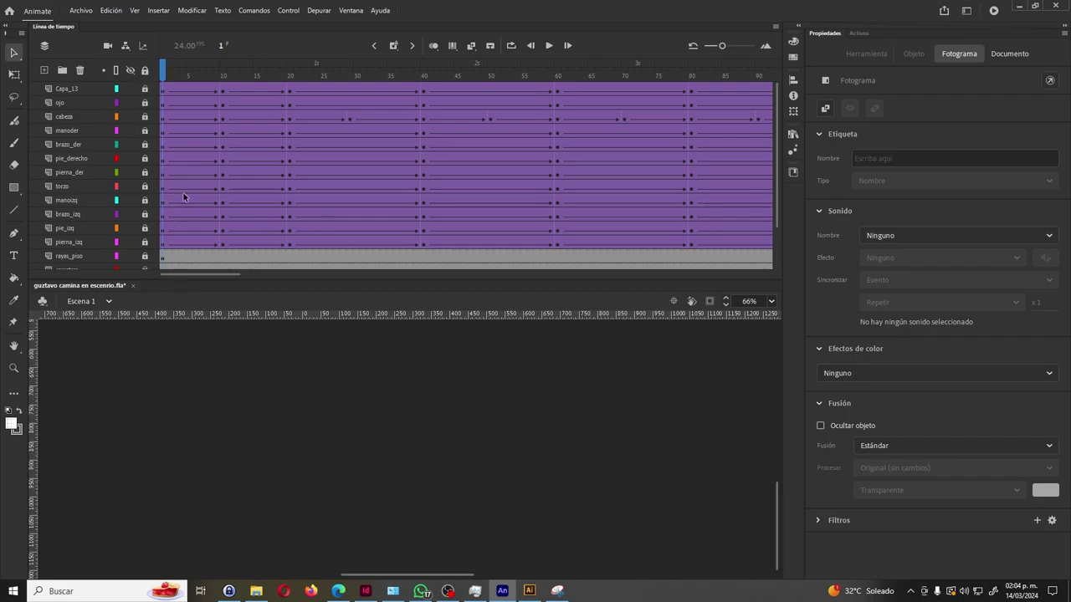
left_click(673, 301)
left_click(144, 255)
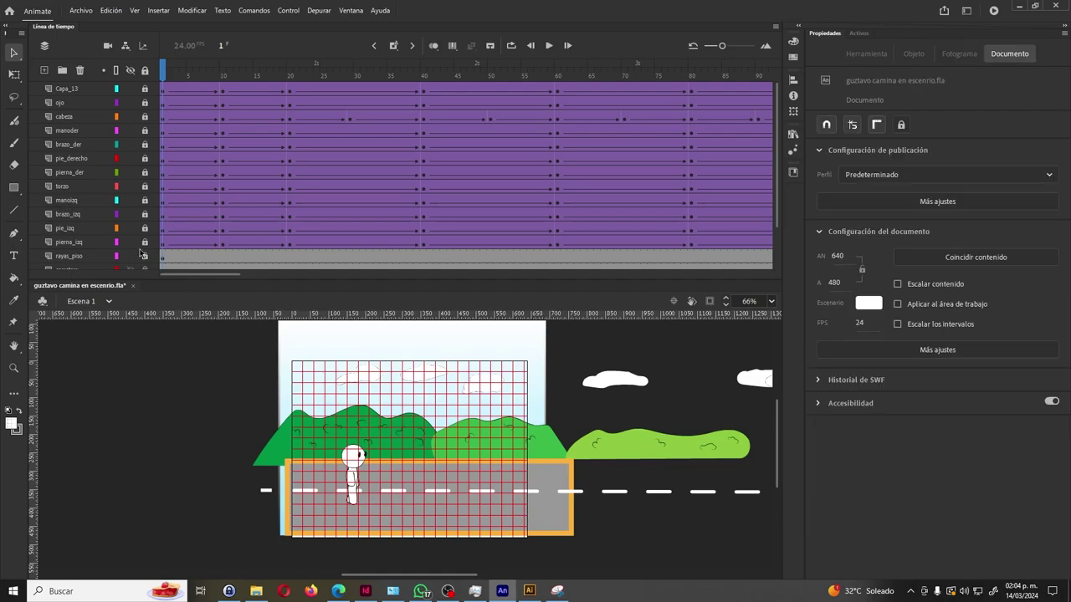
scroll(142, 240, "down", 2)
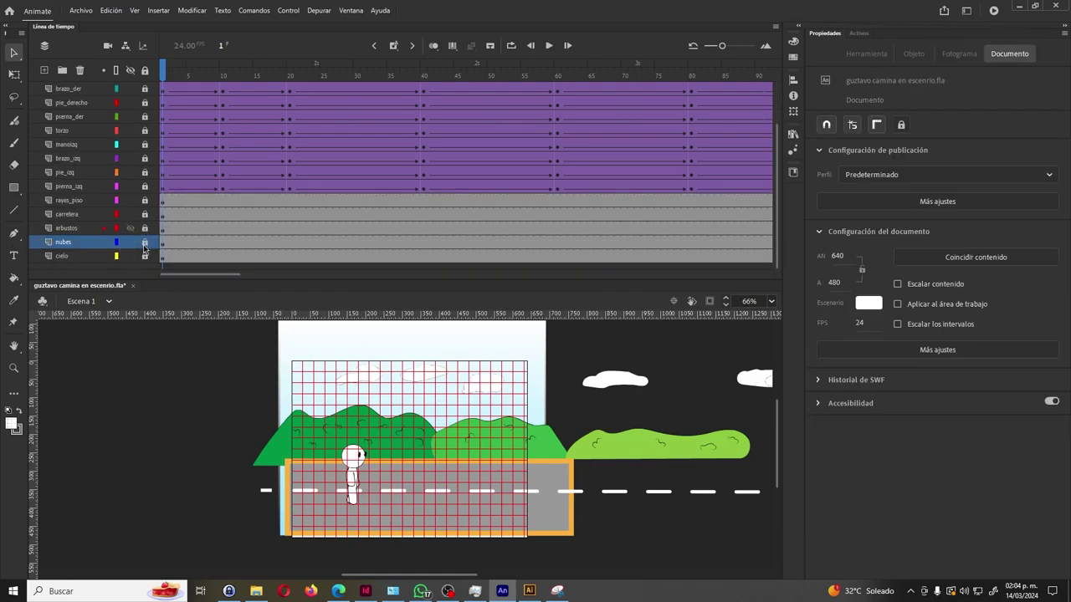
Select the three clouds over the stage and add guides beneath the lowest cloud and at the first cloud's left edge.
left_click_drag(261, 345, 540, 413)
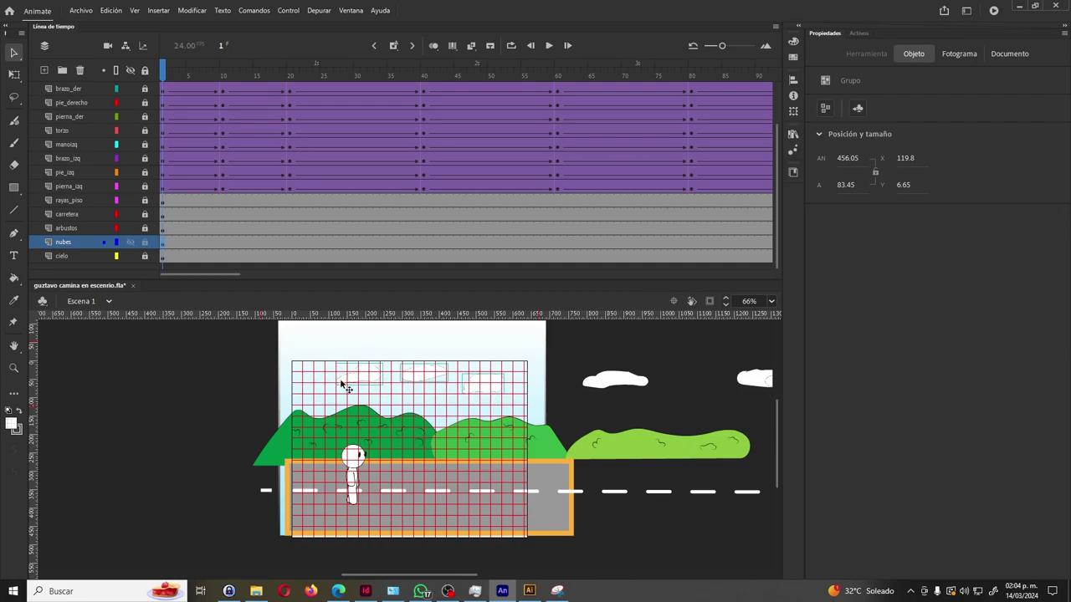
left_click_drag(350, 318, 356, 396)
left_click_drag(32, 367, 336, 392)
Duplicate the three stage clouds to the far end of the cloud row at about X 1858, Y 6.
key("z")
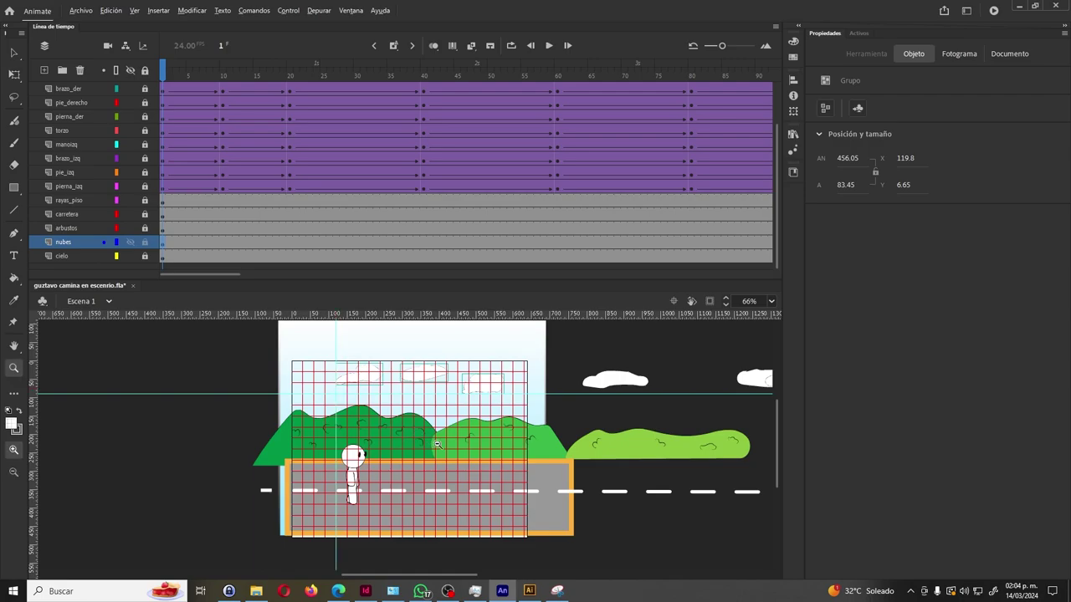
left_click(455, 449, "alt")
key("h")
left_click_drag(454, 449, 247, 413)
key("v")
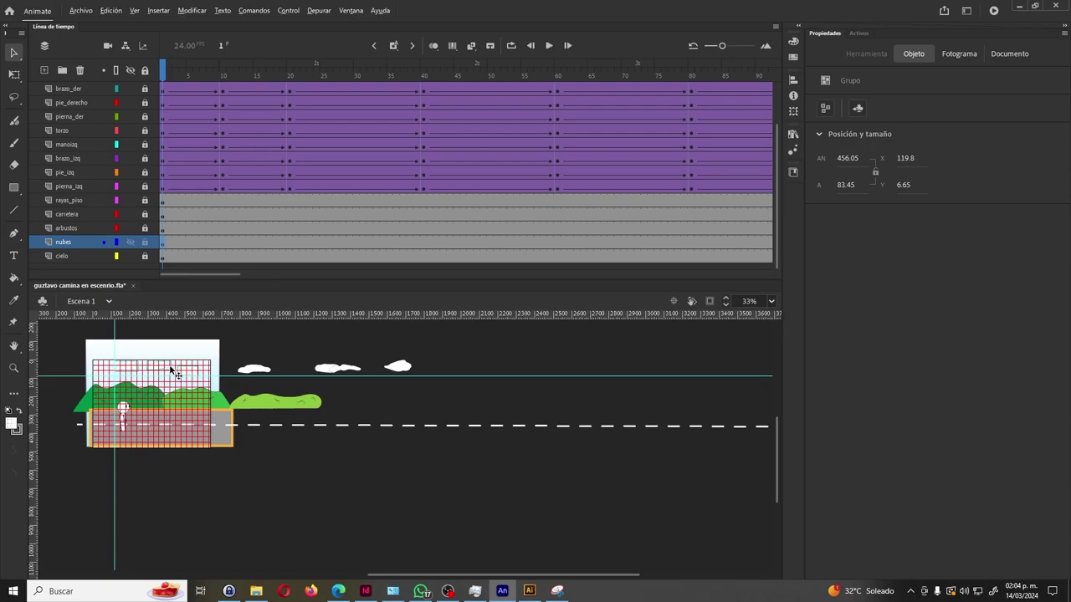
left_click_drag(165, 376, 538, 391)
Compare the duplicated clouds with the originals on the stage, checking their height against the horizontal guide.
key("z")
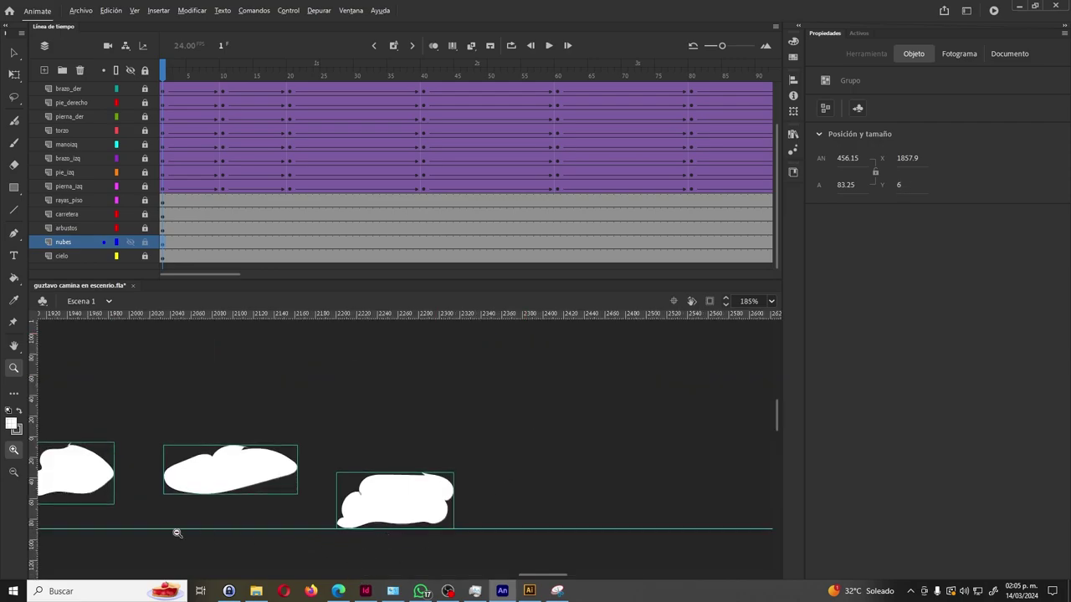
left_click(299, 477, "alt")
left_click(276, 426, "alt")
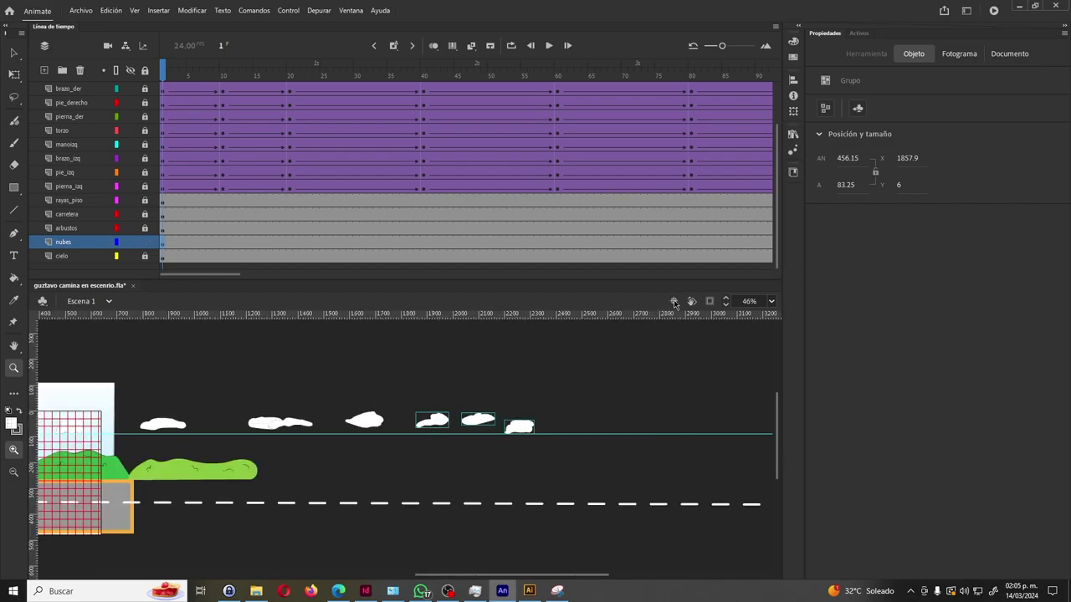
left_click(674, 301)
left_click_drag(398, 381, 479, 440)
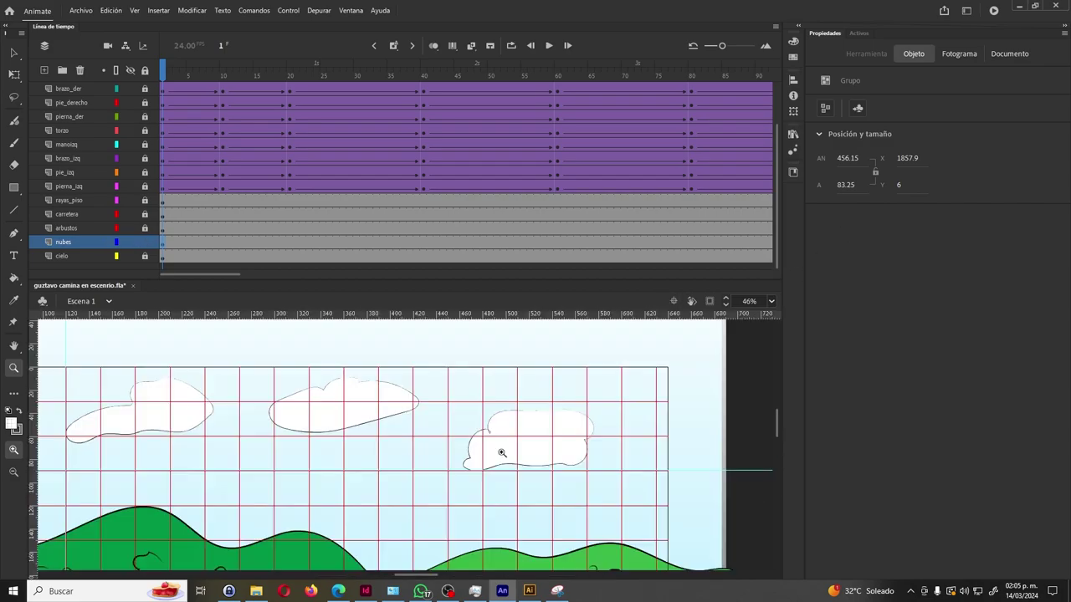
key("v")
left_click(507, 452)
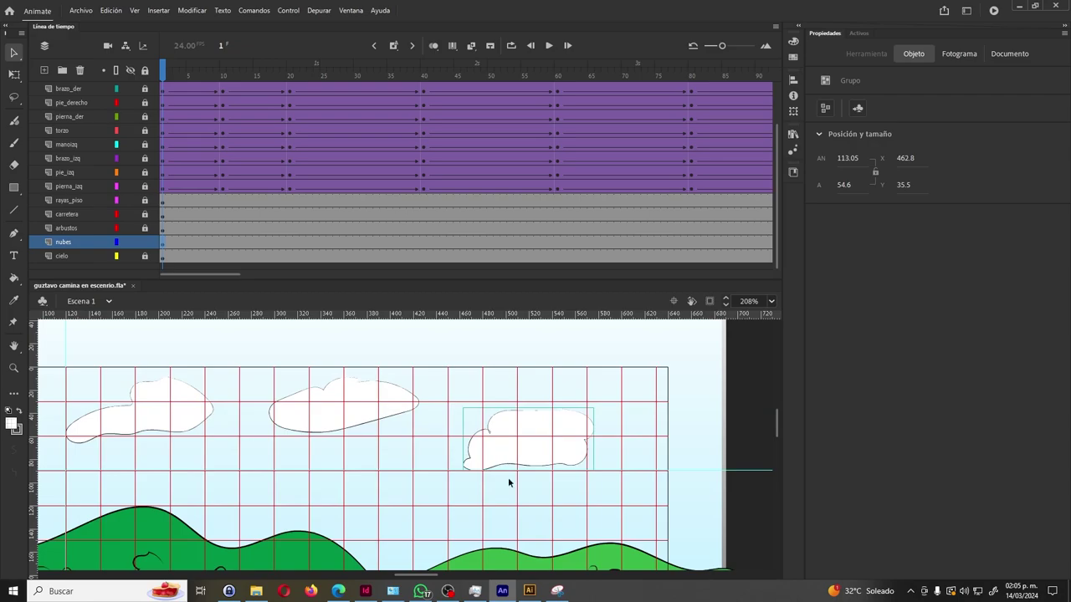
left_click(674, 301)
key("z")
left_click(460, 478, "alt")
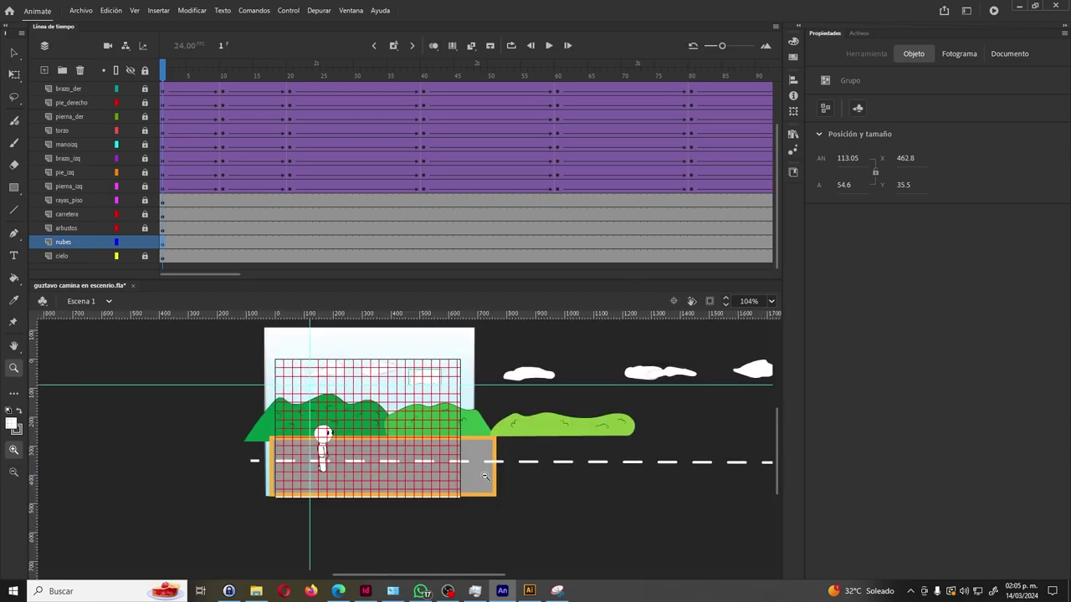
Lock the nubes layer and unlock the arbustos layer for editing.
key("h")
left_click_drag(521, 470, 355, 456)
key("v")
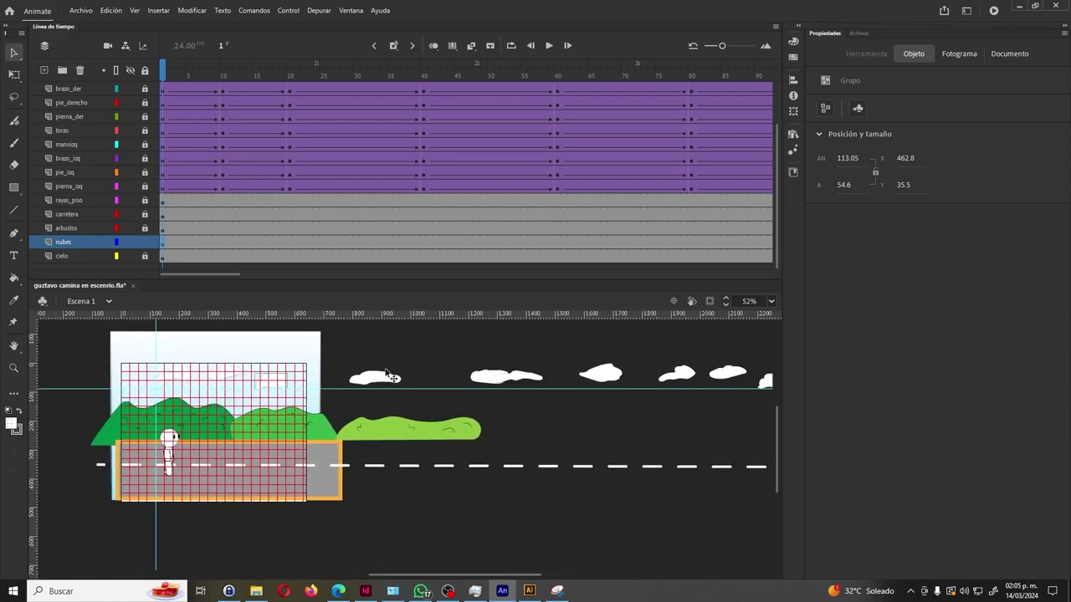
left_click(147, 244)
left_click(144, 228)
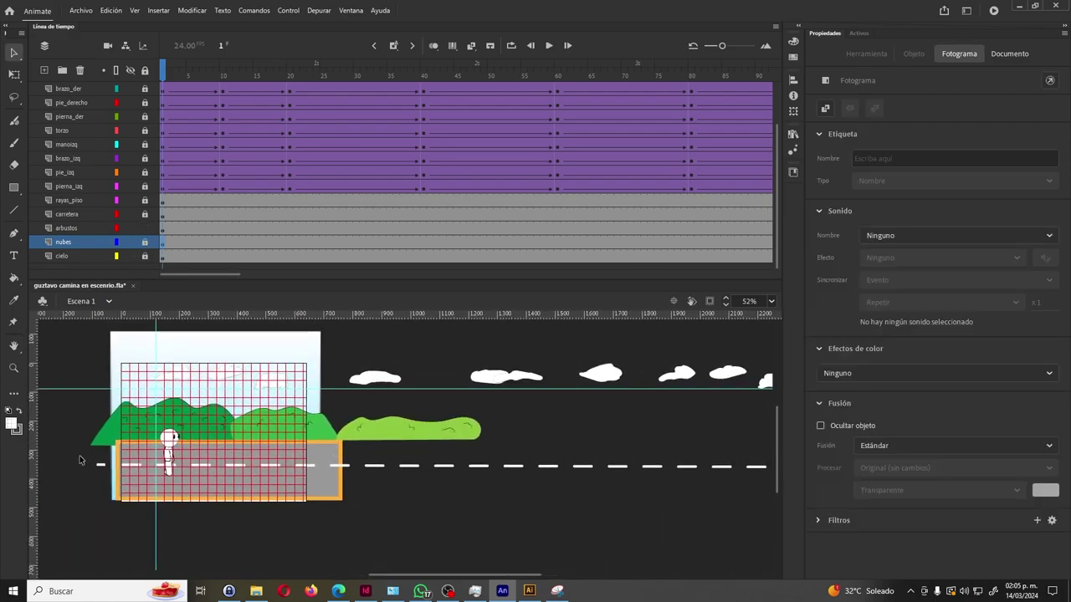
Duplicate the first two bushes at the far end of the light green bush, slightly overlapping it, at about X 1209, Y 120.
left_click_drag(87, 398, 332, 450)
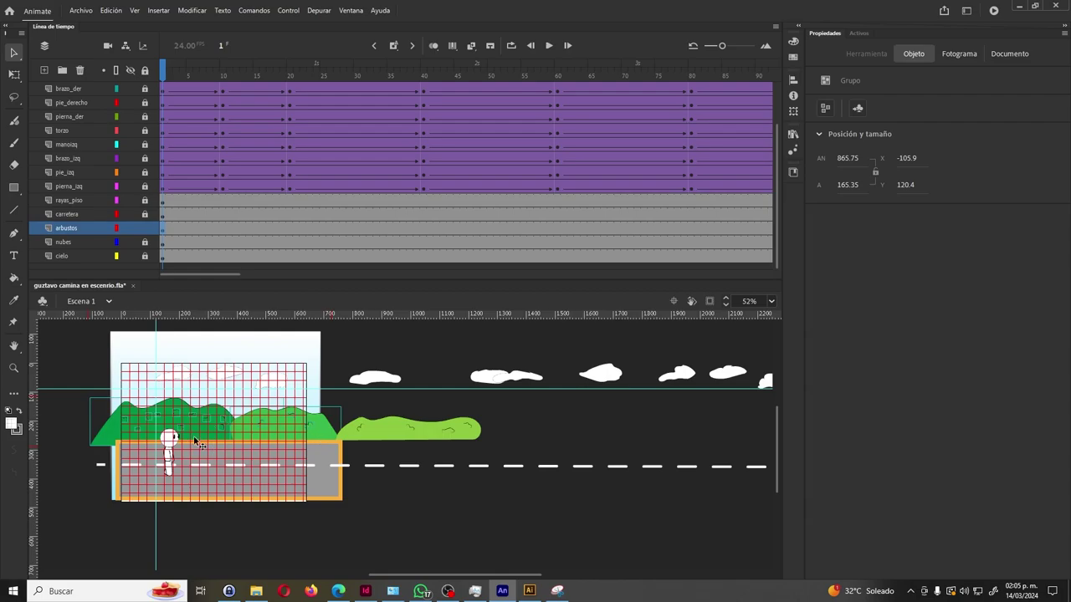
left_click_drag(103, 435, 504, 436)
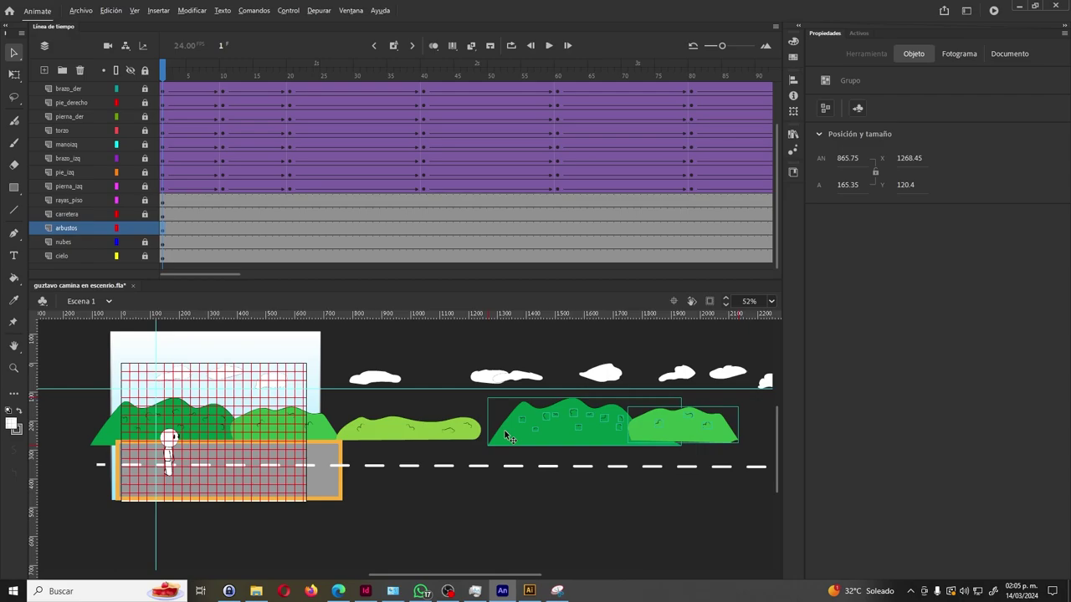
left_click_drag(506, 436, 477, 436)
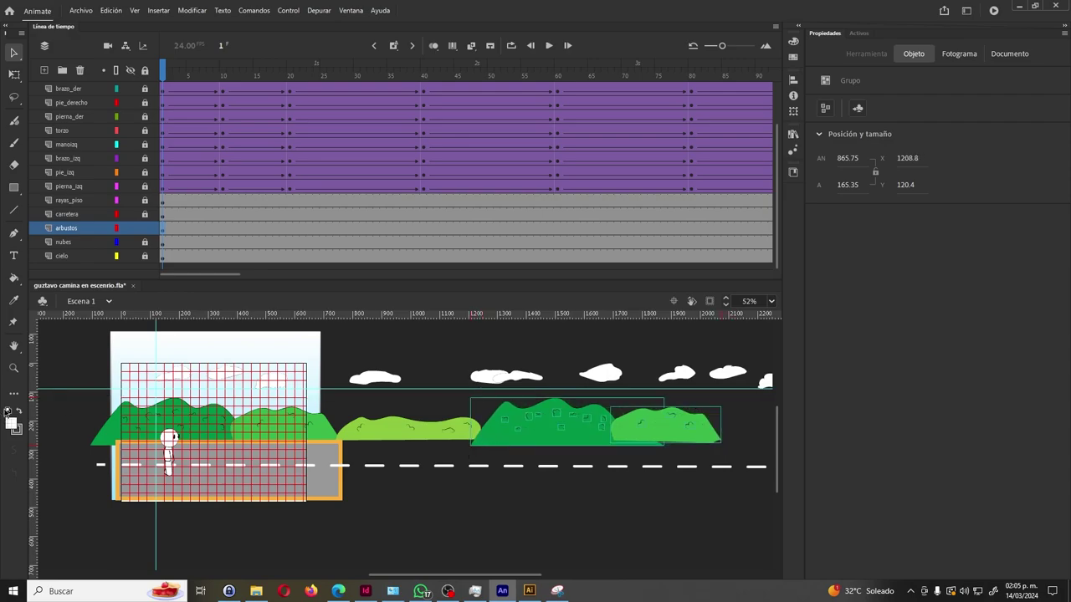
Move the horizontal guide to the original bushes' top and their base, and align the duplicated bushes to it at Y 118.45.
left_click_drag(102, 401, 108, 399)
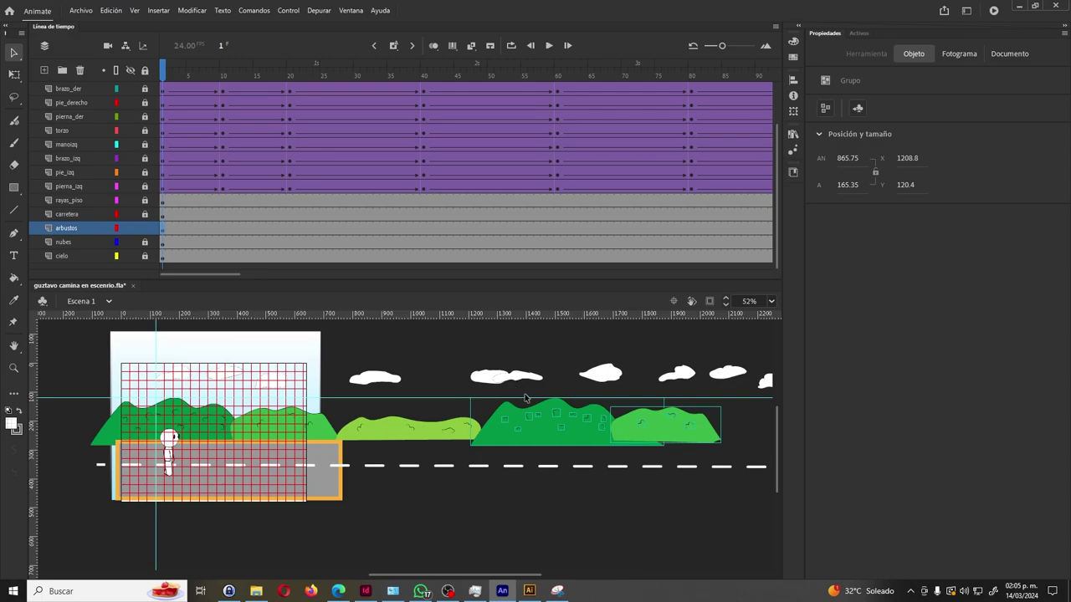
left_click_drag(83, 400, 93, 444)
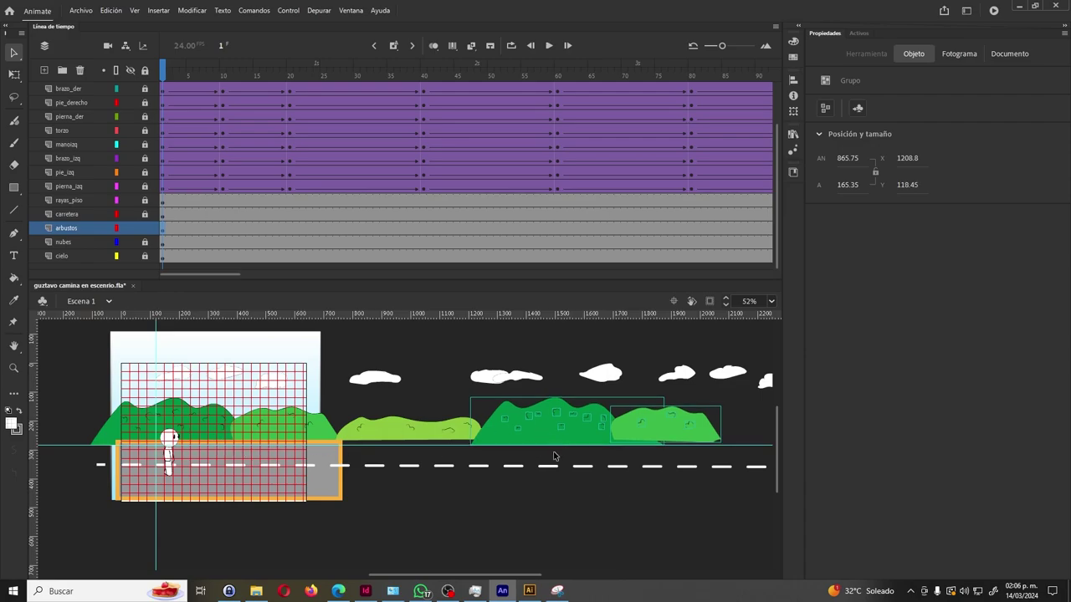
left_click(379, 453)
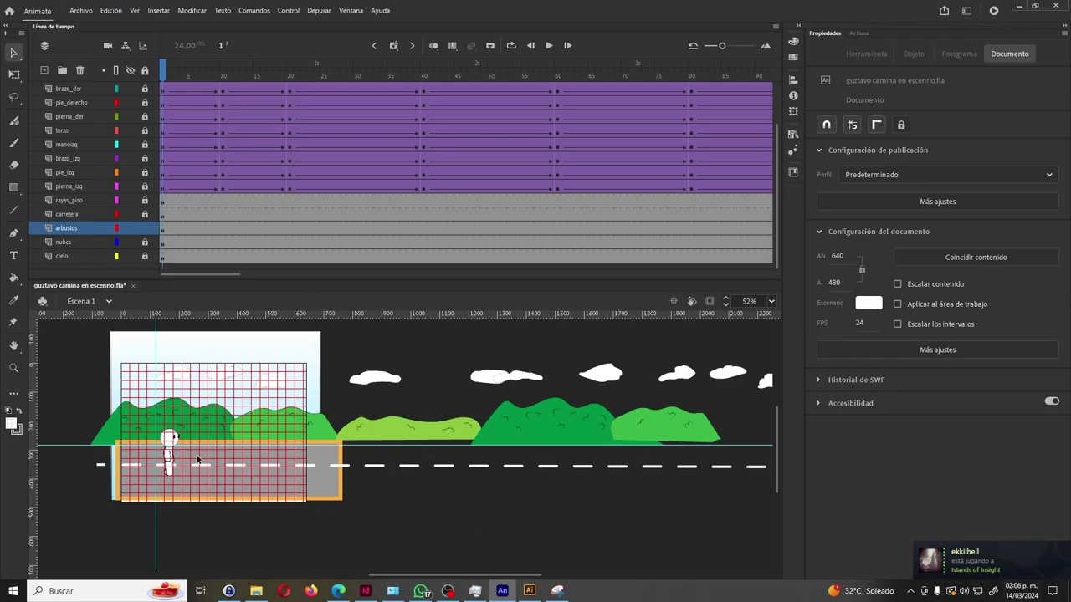
mouse_move(479, 573)
left_mouse_down()
mouse_move(624, 573)
mouse_move(391, 570)
mouse_move(462, 572)
left_mouse_up()
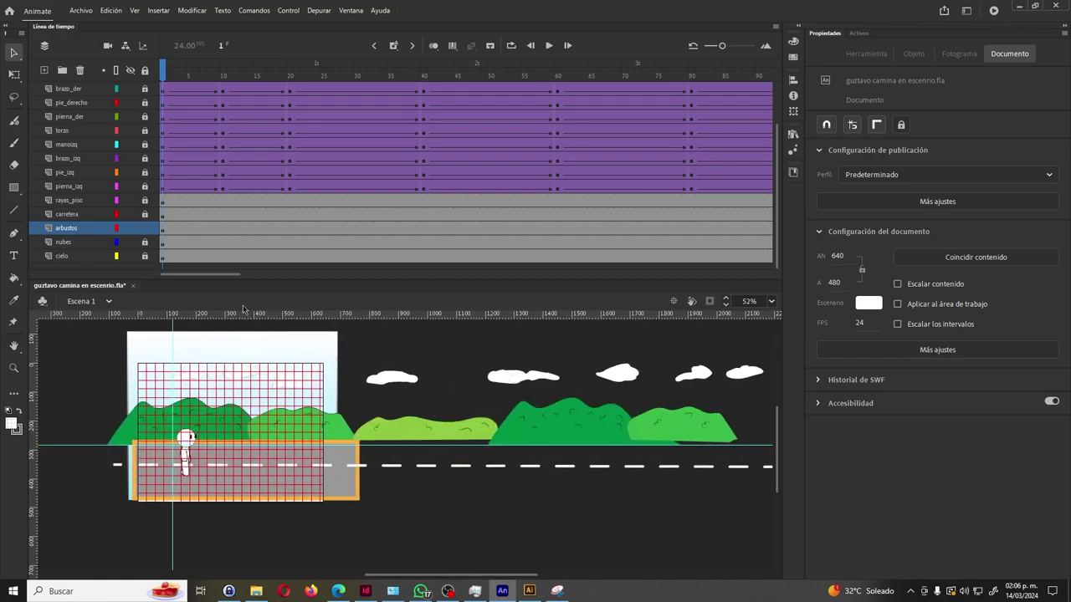